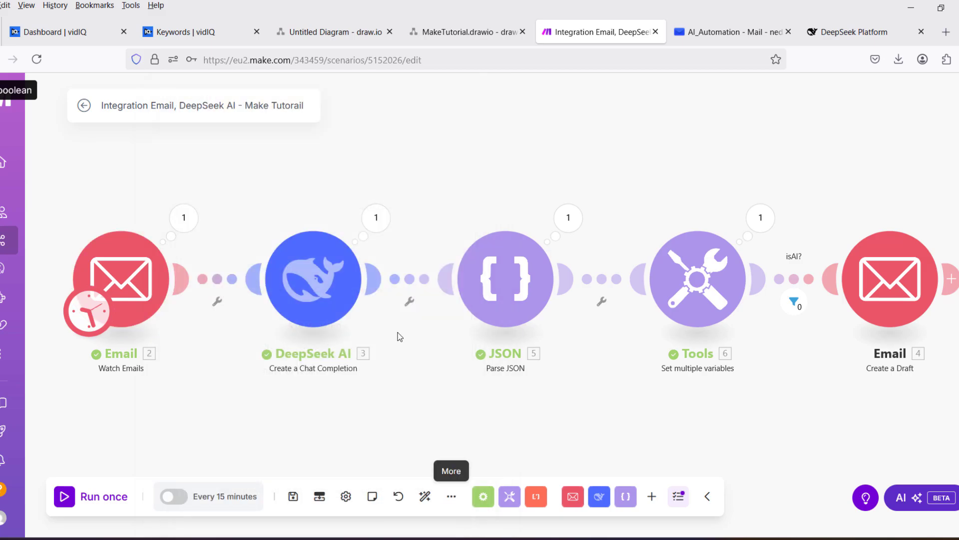
# Inspect the DeepSeek AI module's Content prompt and its deepseek-reasoner model options.
pyautogui.click(325, 278)
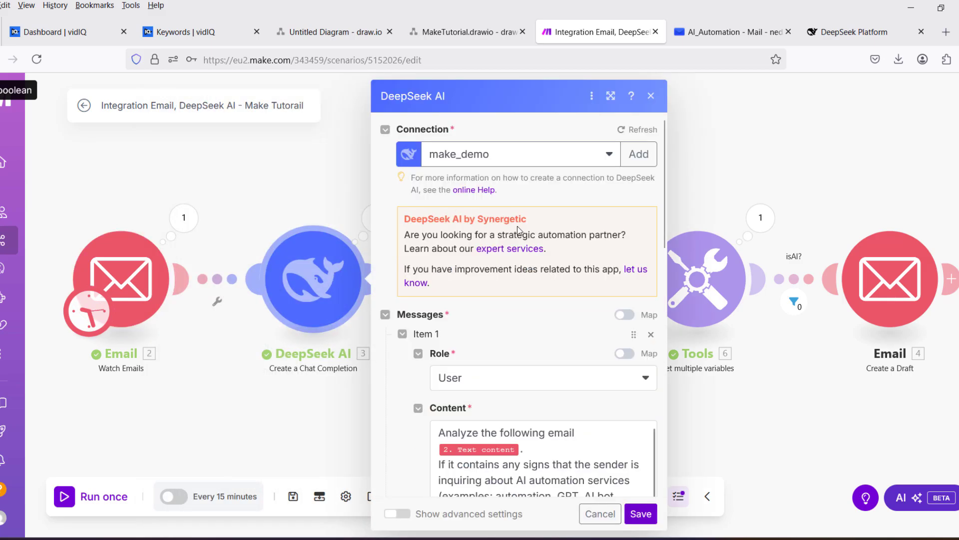
pyautogui.scroll(-3, 517, 226)
pyautogui.scroll(-8, 518, 233)
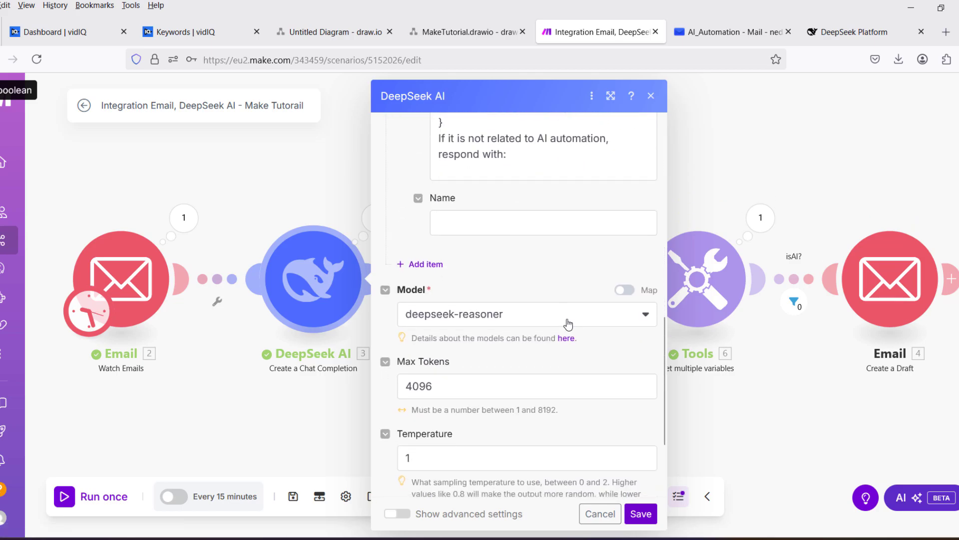
pyautogui.click(567, 314)
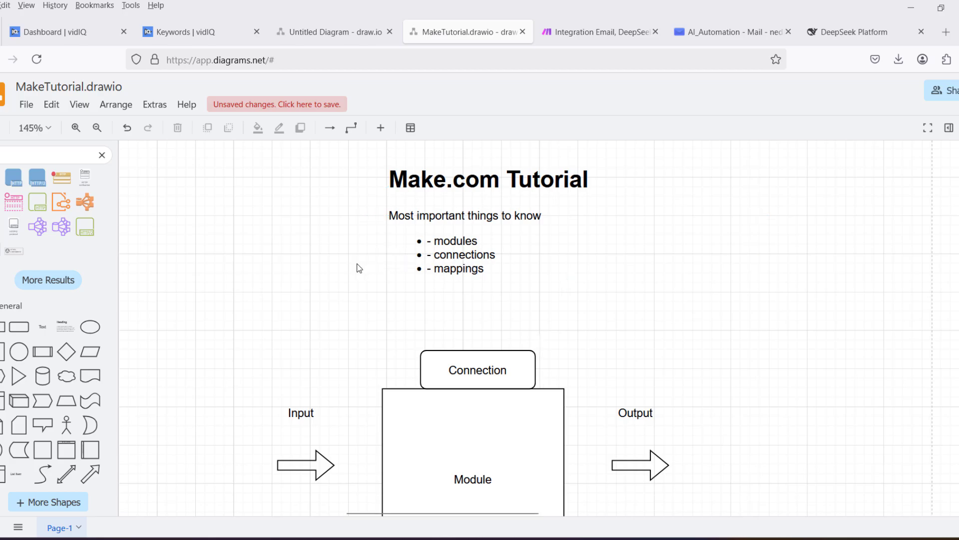
# Review the Connection, Module, Input and Output diagram, select the Module box, then return to Make's scenarios.
pyautogui.scroll(-3, 359, 269)
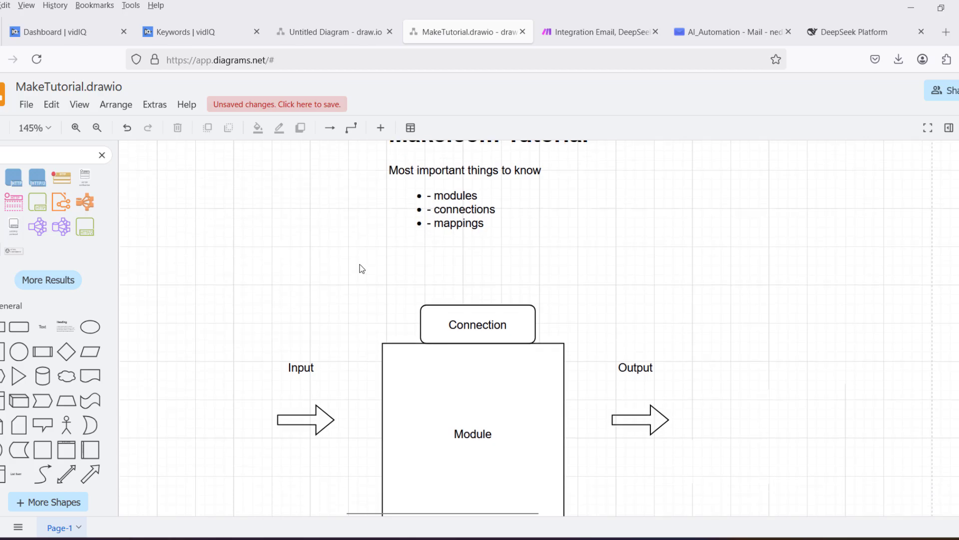
pyautogui.scroll(-1, 361, 268)
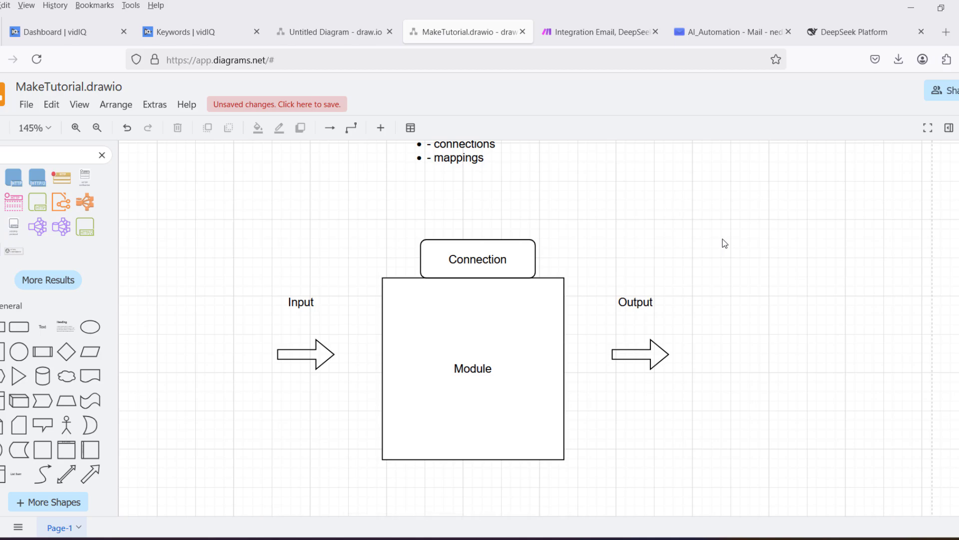
pyautogui.click(529, 328)
pyautogui.hotkey('ctrl', 'Tab')
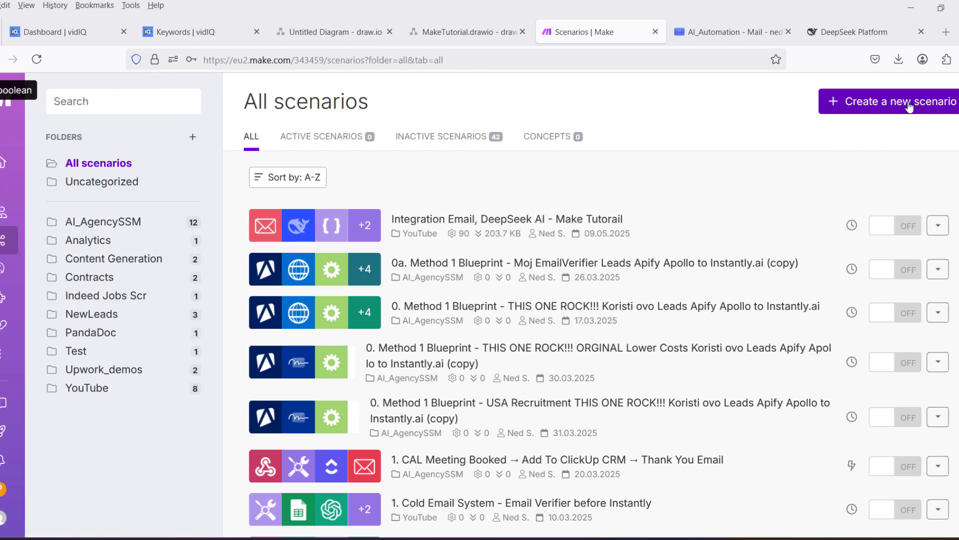
# Create a new blank scenario from the All scenarios page.
pyautogui.click(910, 107)
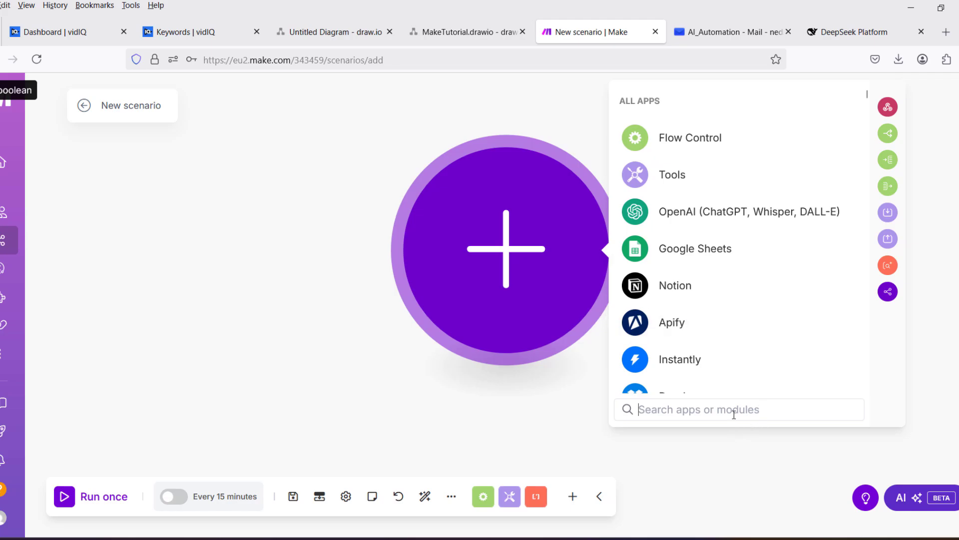
# Search 'emai' and add the Email app's Watch Emails trigger as the first module.
pyautogui.write('emai')
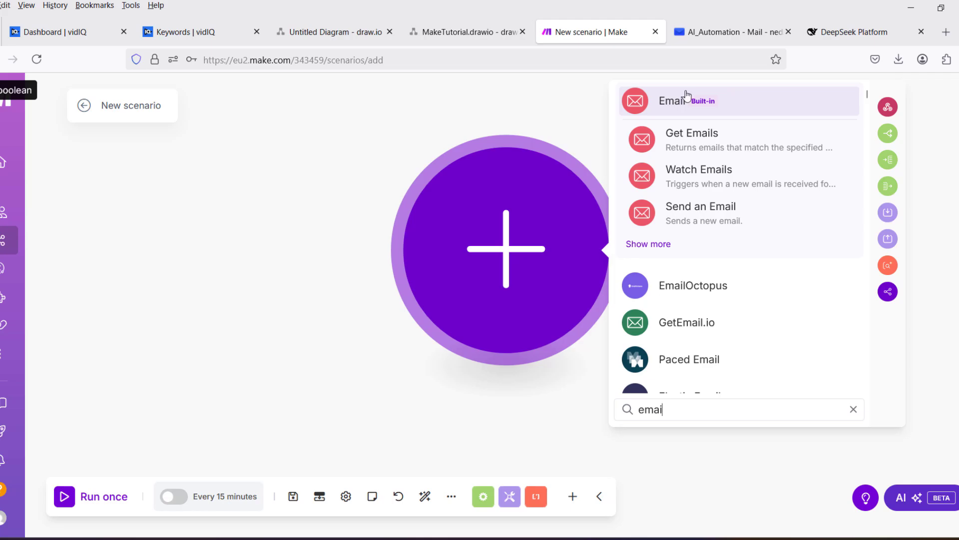
pyautogui.click(642, 111)
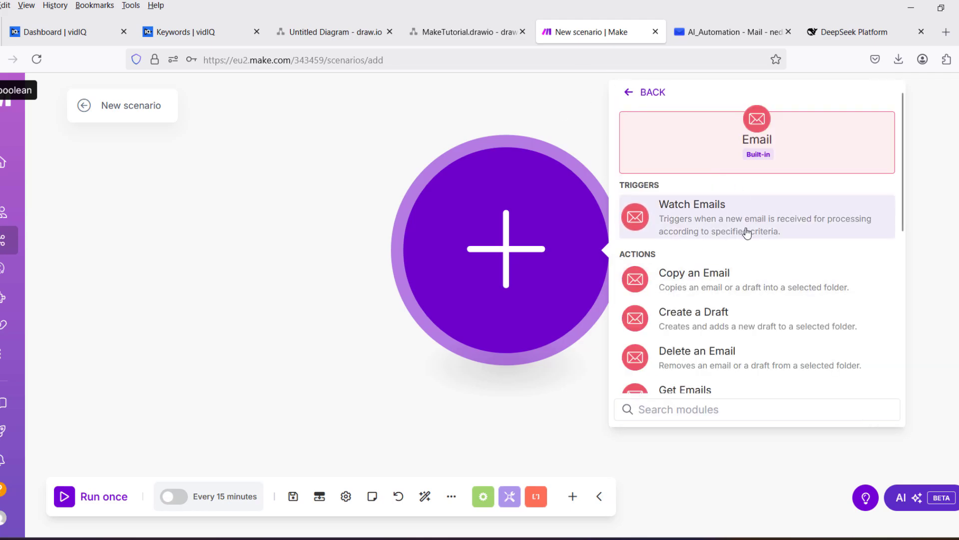
pyautogui.scroll(-2, 743, 250)
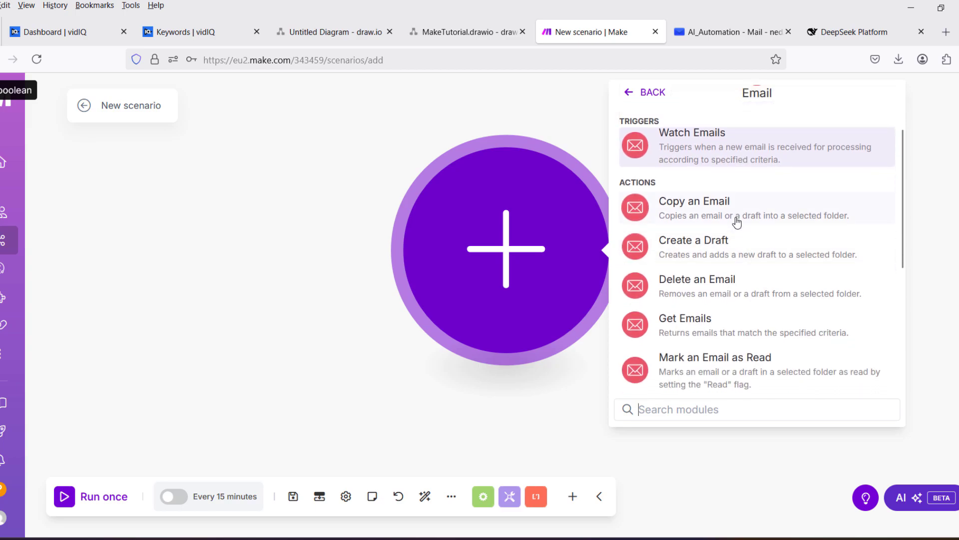
pyautogui.scroll(-5, 738, 222)
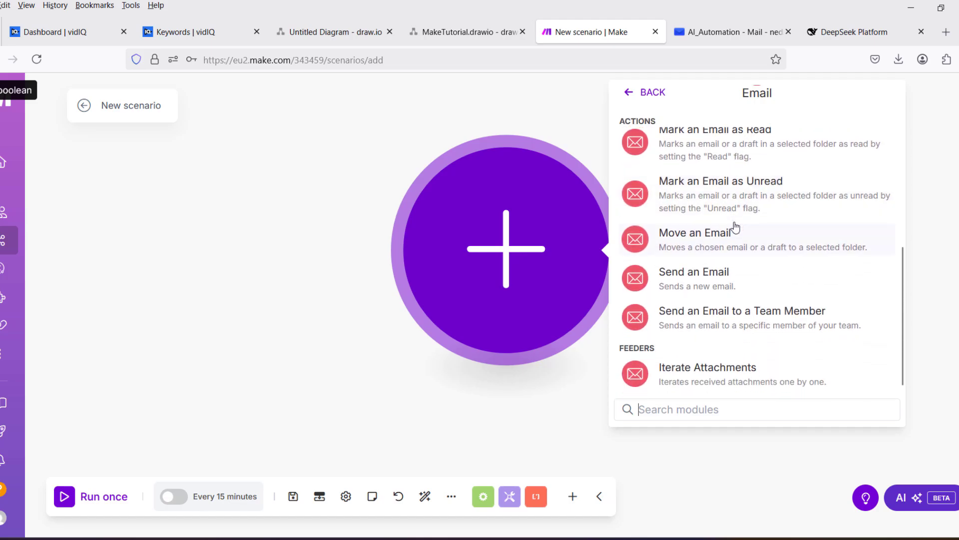
pyautogui.scroll(3, 747, 260)
pyautogui.scroll(4, 750, 260)
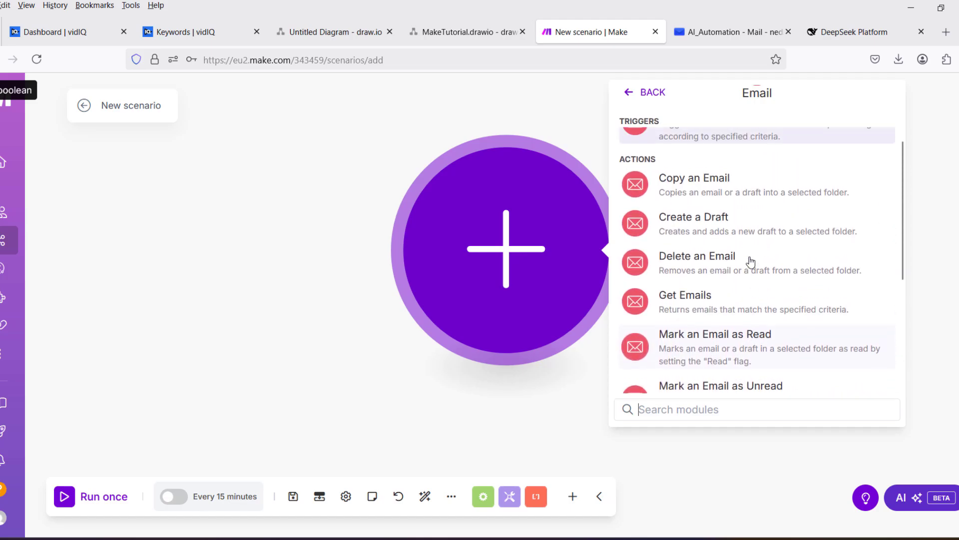
pyautogui.click(688, 217)
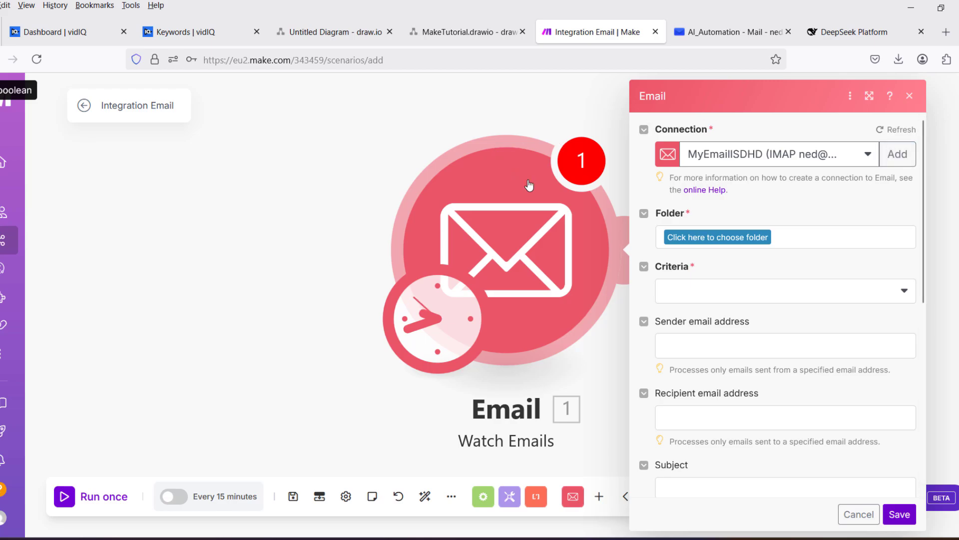
pyautogui.click(894, 156)
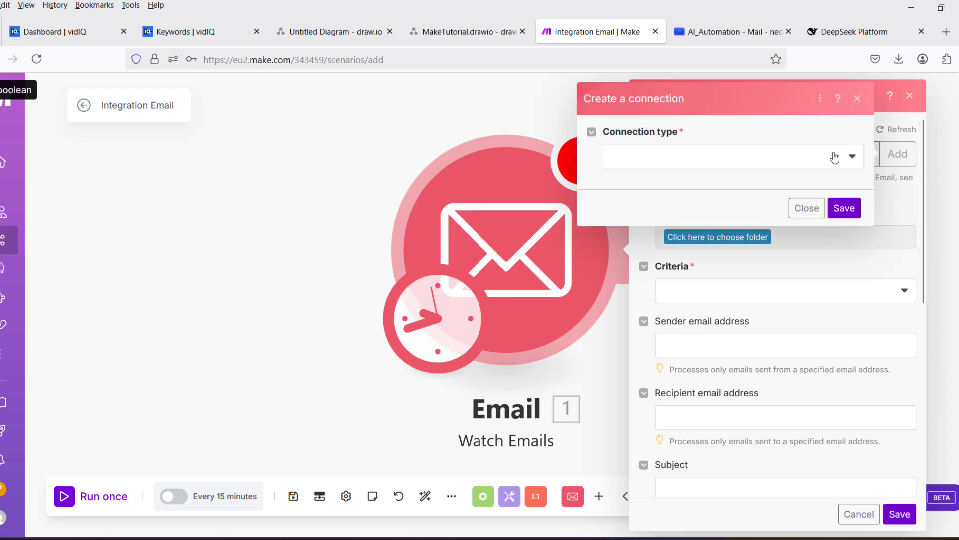
pyautogui.click(852, 161)
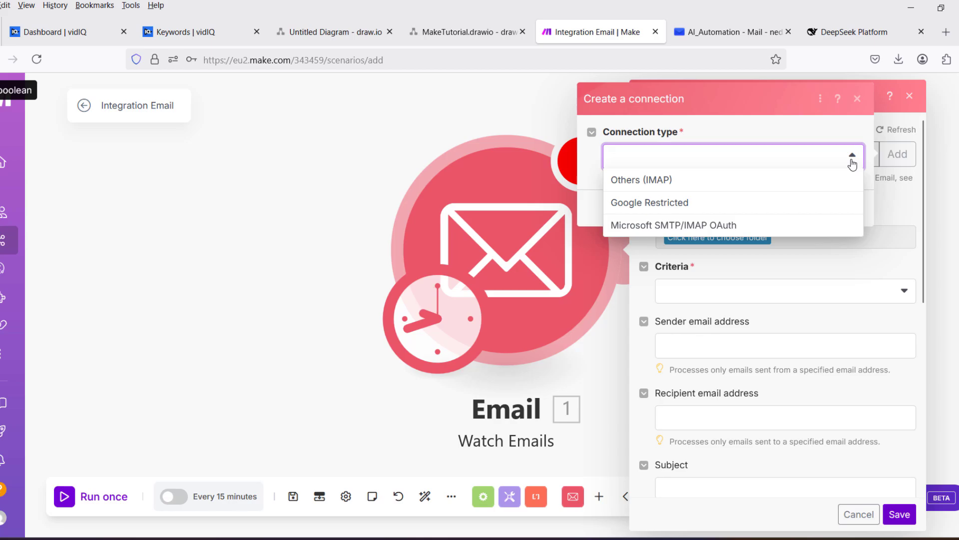
pyautogui.click(655, 183)
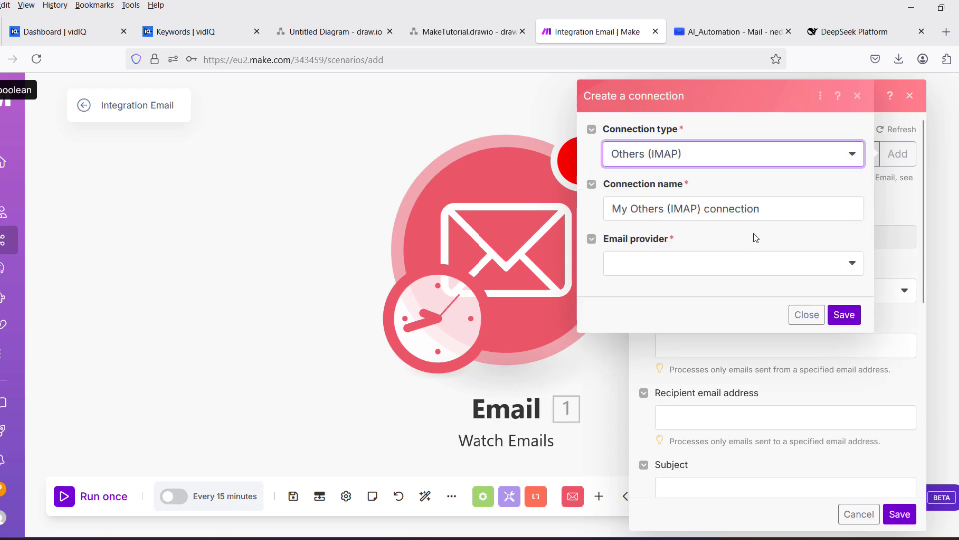
pyautogui.click(849, 264)
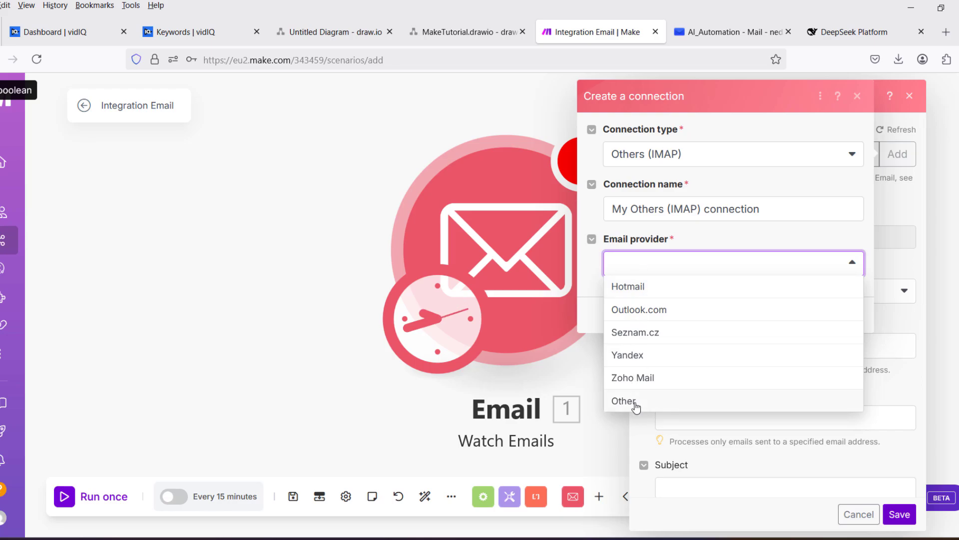
pyautogui.click(625, 401)
pyautogui.scroll(-3, 698, 296)
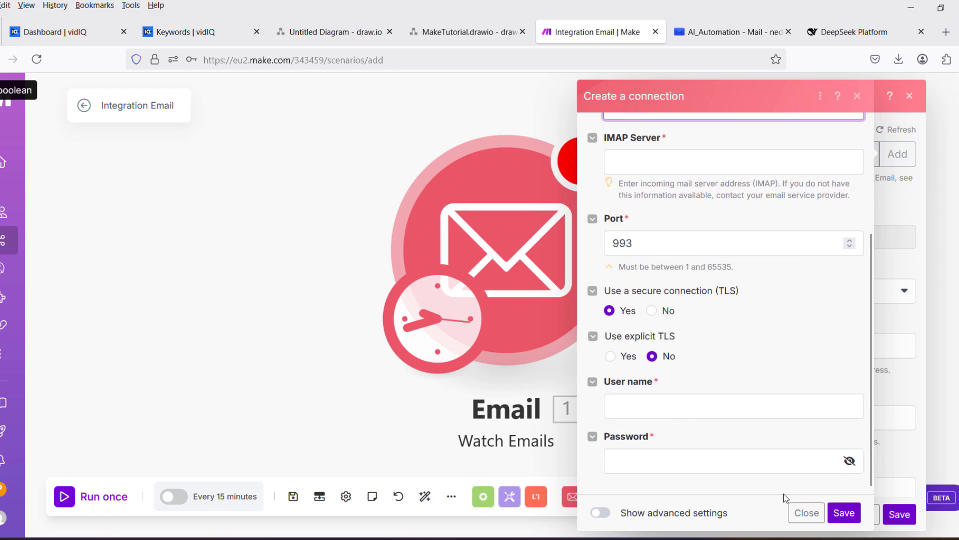
pyautogui.click(805, 512)
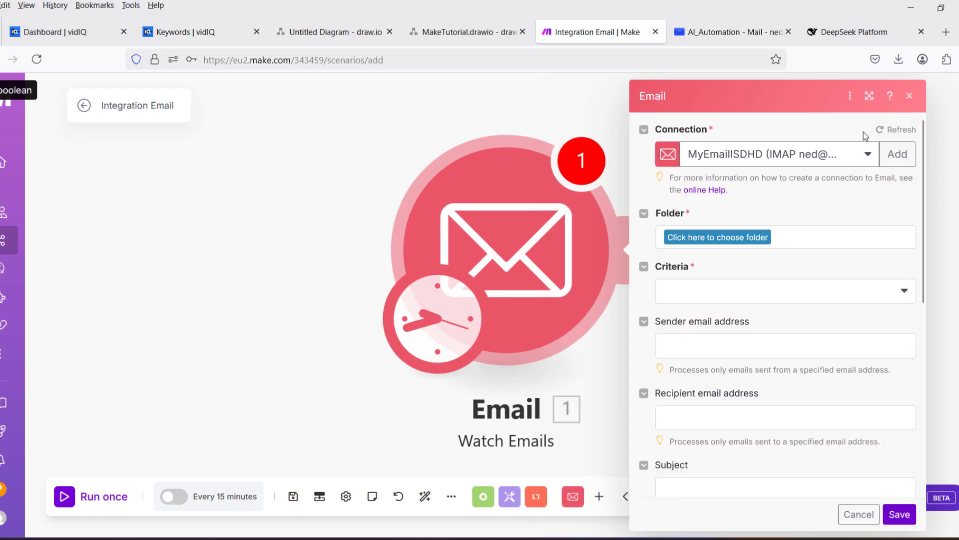
pyautogui.click(910, 96)
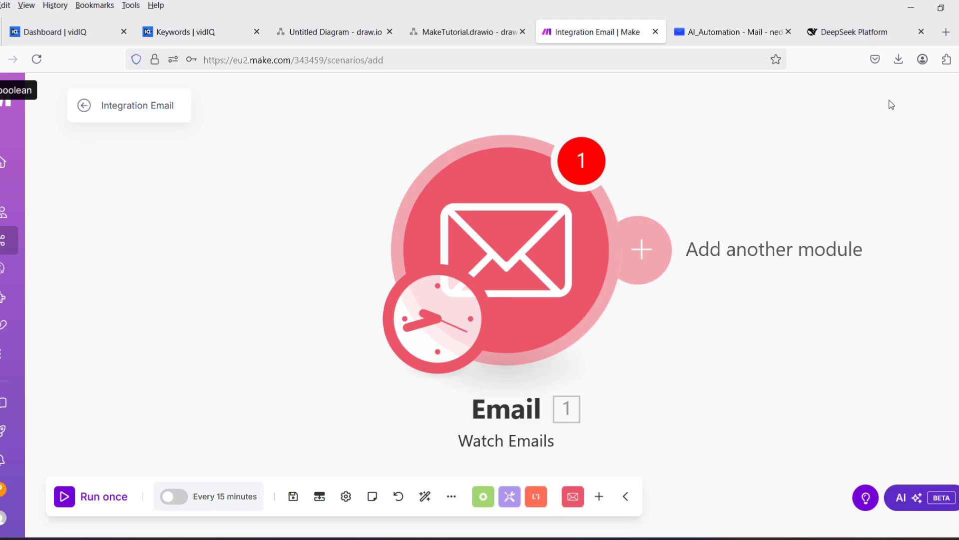
pyautogui.click(544, 250)
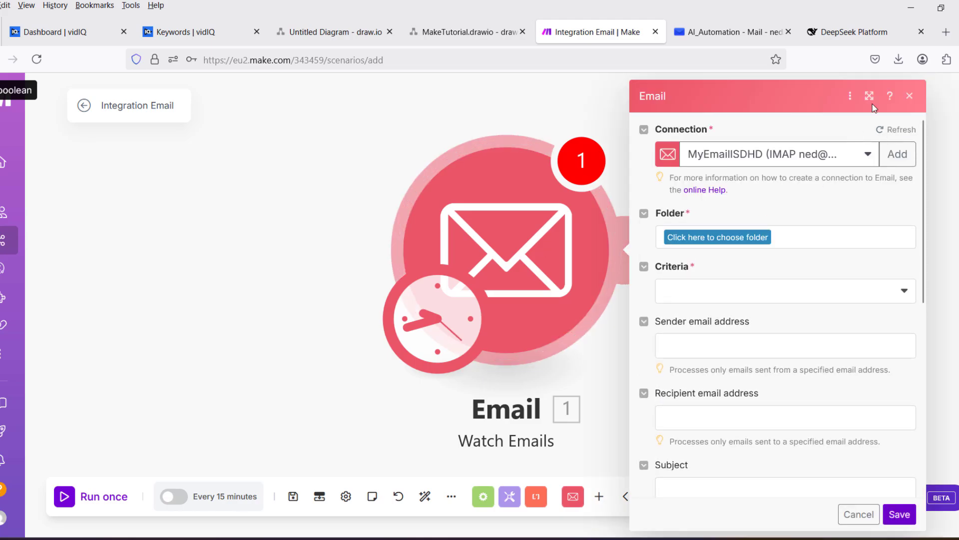
pyautogui.click(910, 96)
# Search 'gmail' and add Gmail's Create a Draft module after the Email Watch Emails trigger.
pyautogui.click(654, 253)
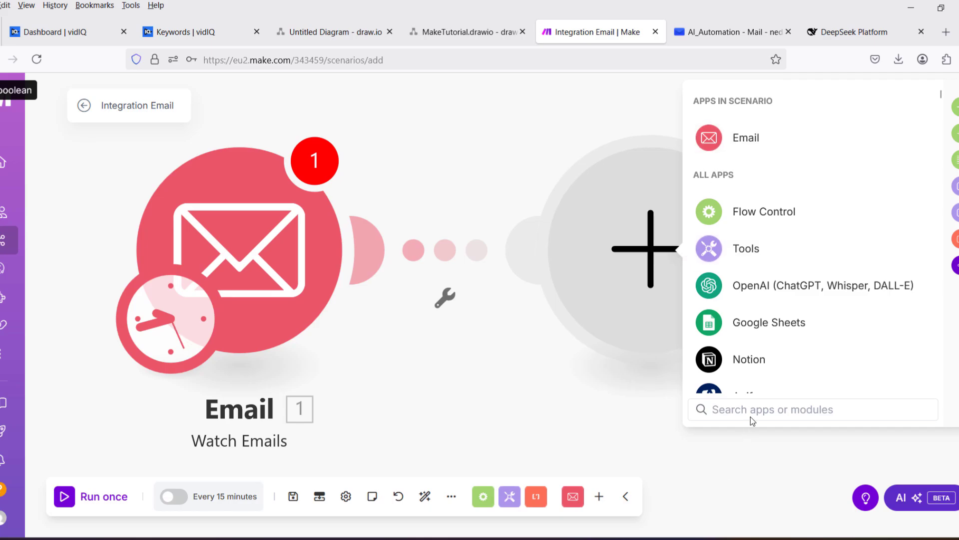
pyautogui.write('gmail')
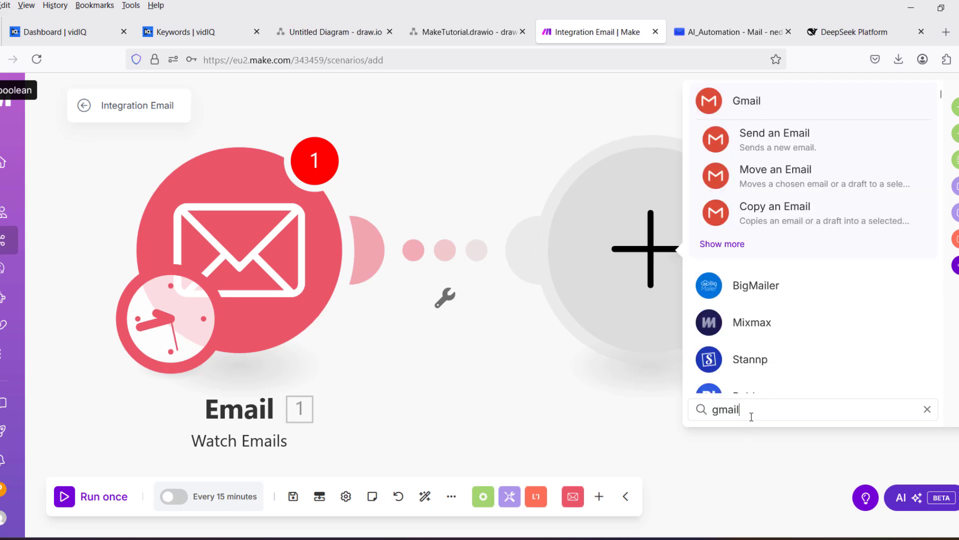
pyautogui.click(737, 112)
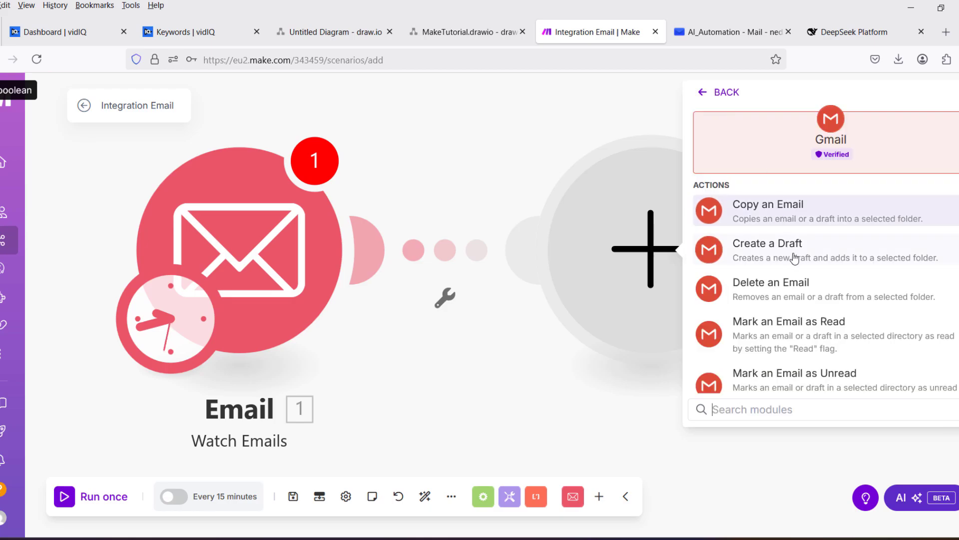
pyautogui.scroll(-4, 809, 243)
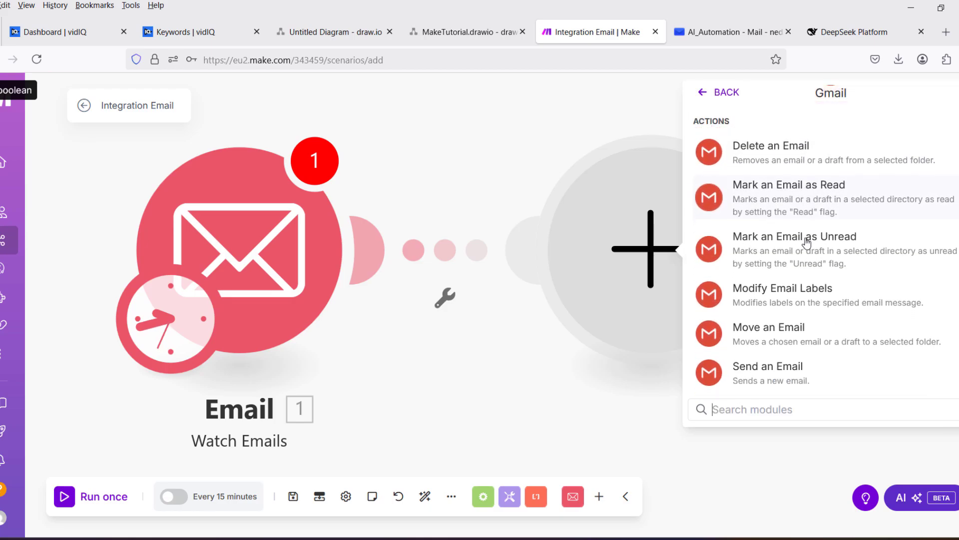
pyautogui.scroll(-1, 807, 243)
pyautogui.scroll(3, 807, 241)
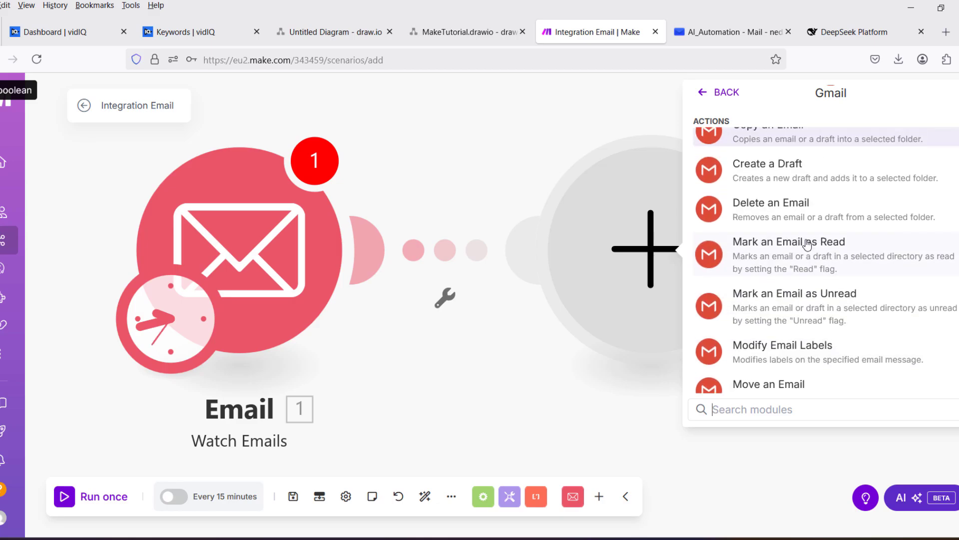
pyautogui.scroll(2, 807, 242)
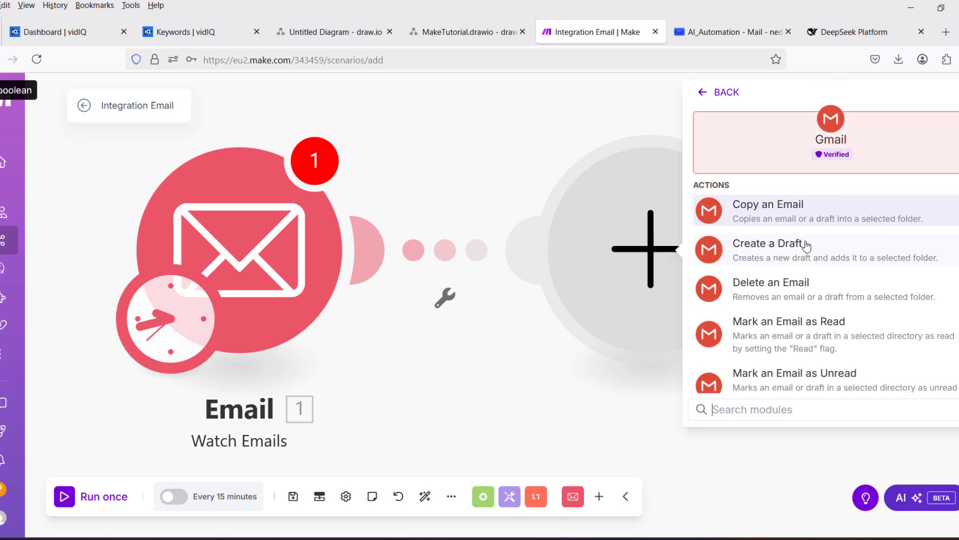
pyautogui.click(772, 254)
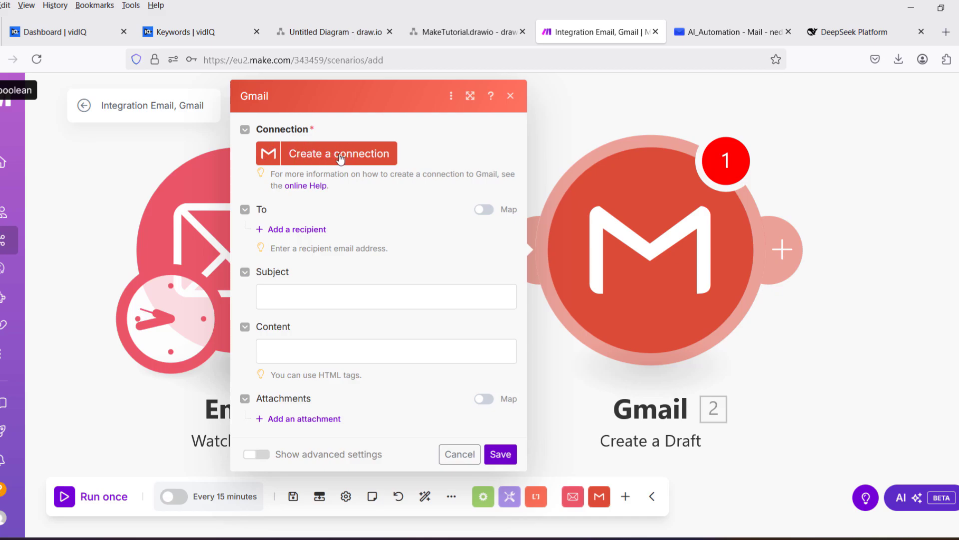
# Cancel the new Google connection and close the Gmail Create a Draft settings without a connection.
pyautogui.click(340, 158)
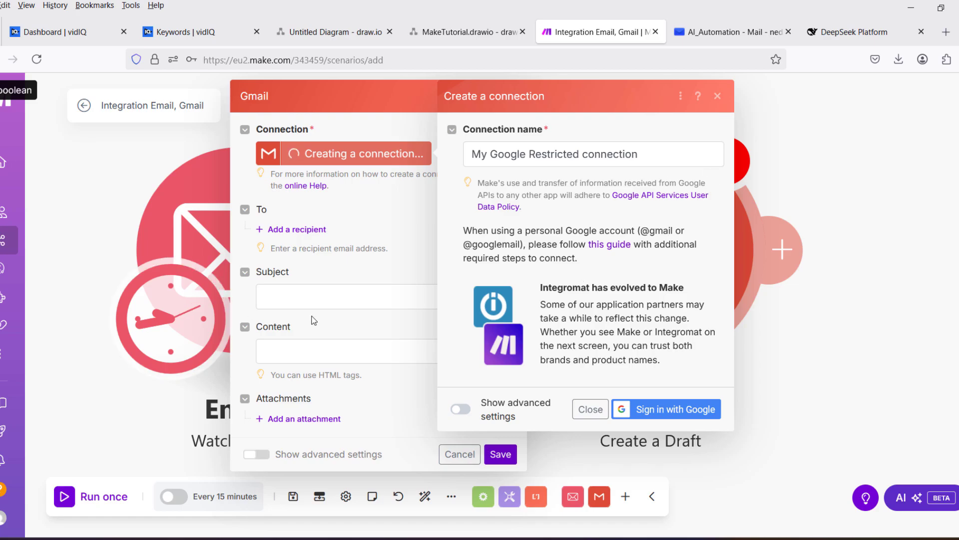
pyautogui.click(719, 95)
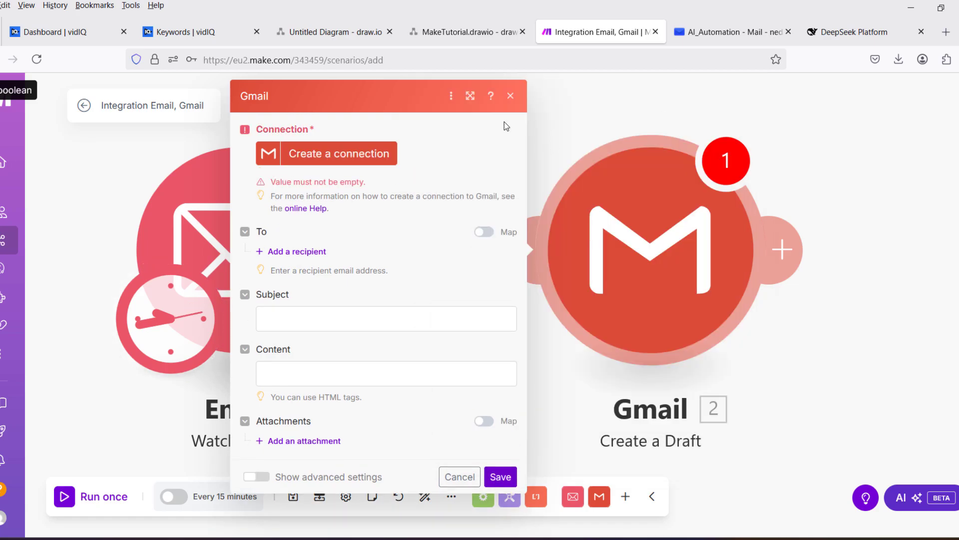
pyautogui.click(511, 96)
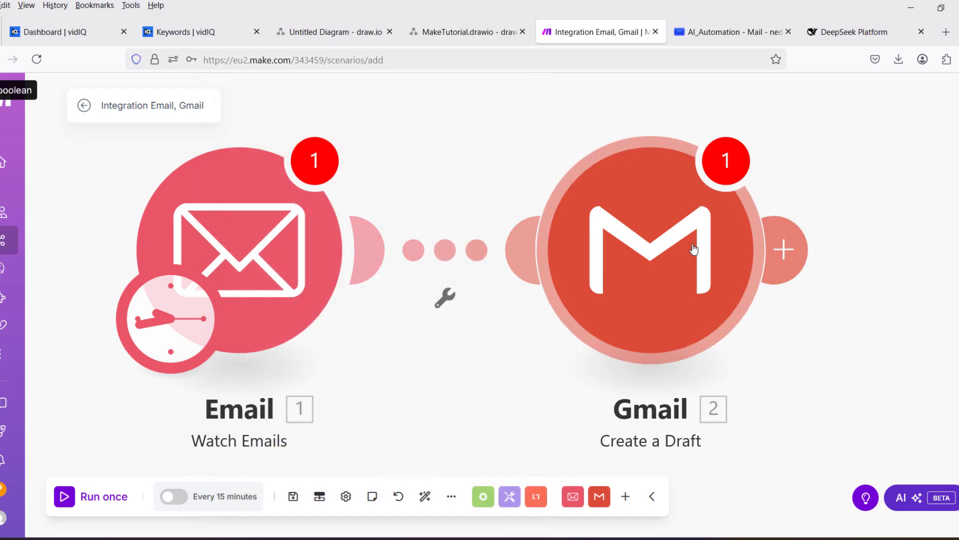
# Delete the Gmail Create a Draft module, auto-align the canvas, and open the Email Watch Emails settings.
pyautogui.rightClick(666, 258)
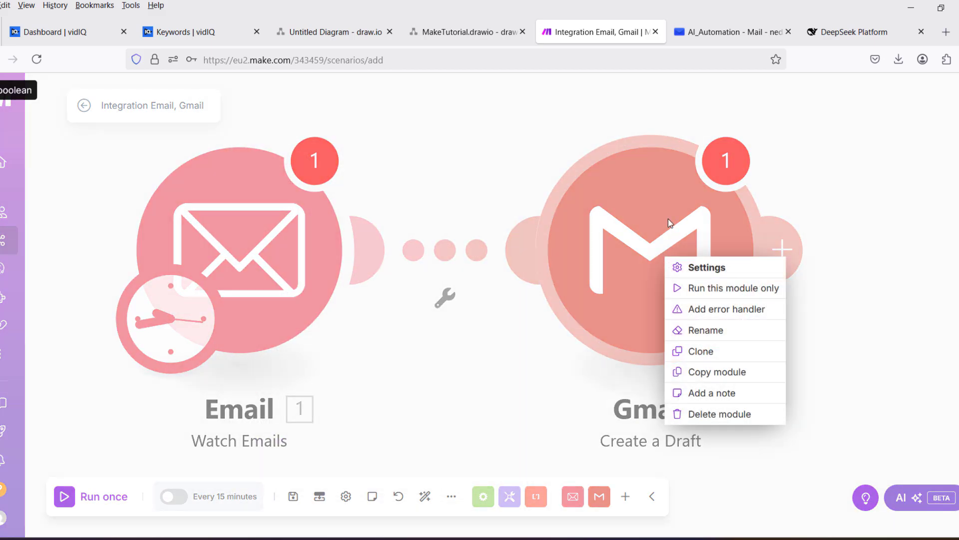
pyautogui.click(730, 416)
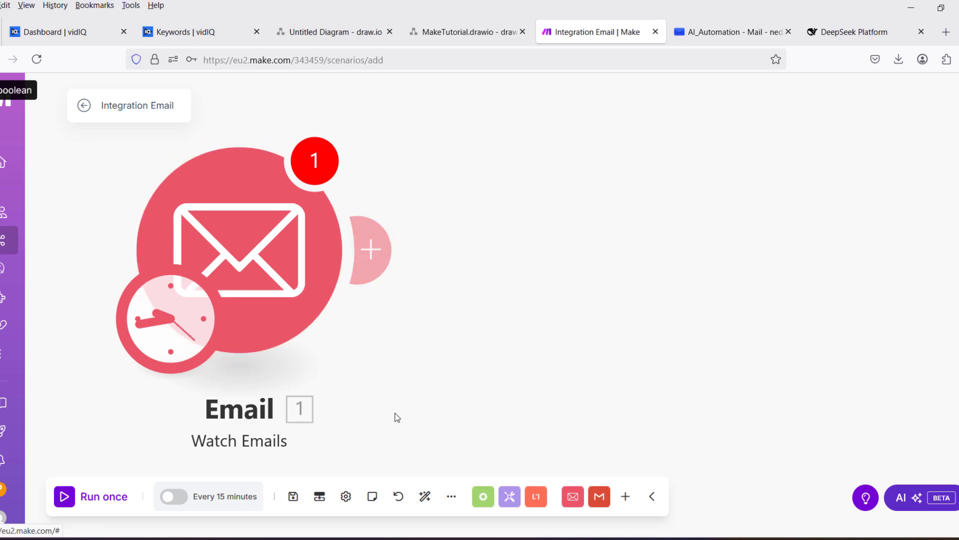
pyautogui.click(426, 498)
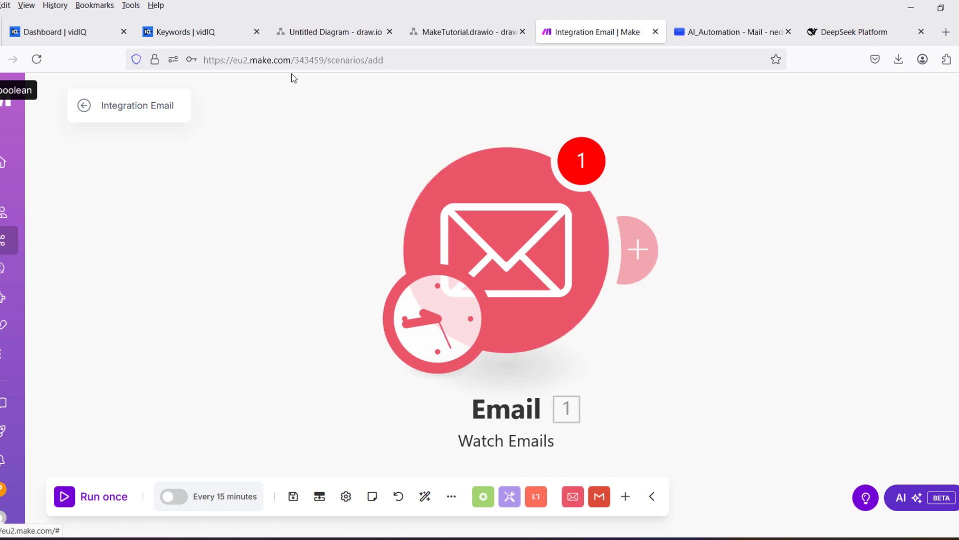
pyautogui.click(518, 252)
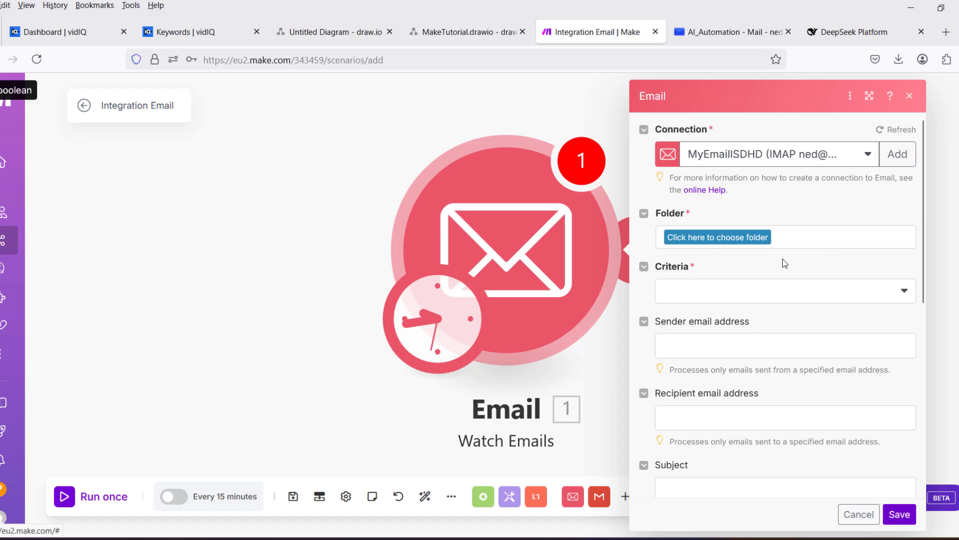
# Switch the Email watcher to the second mail connection.
pyautogui.click(754, 242)
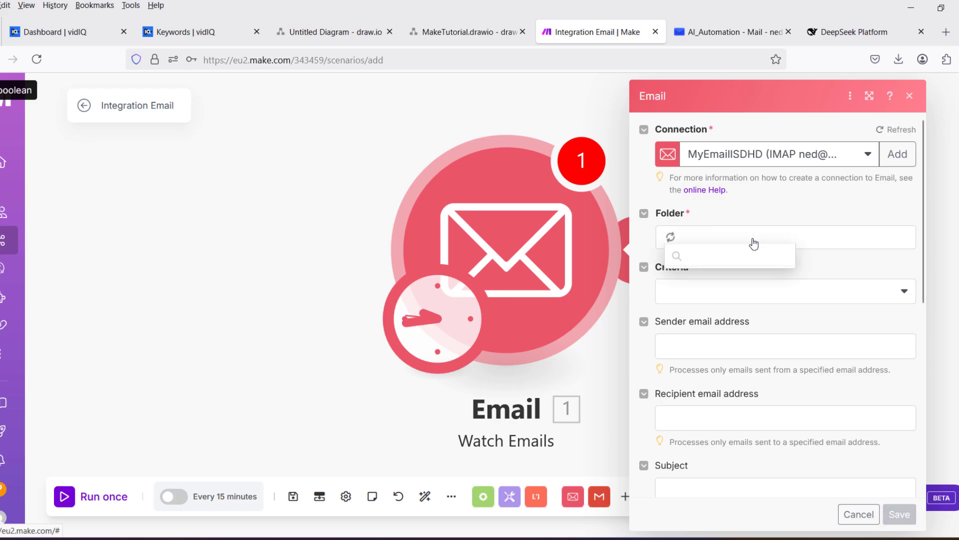
pyautogui.click(767, 203)
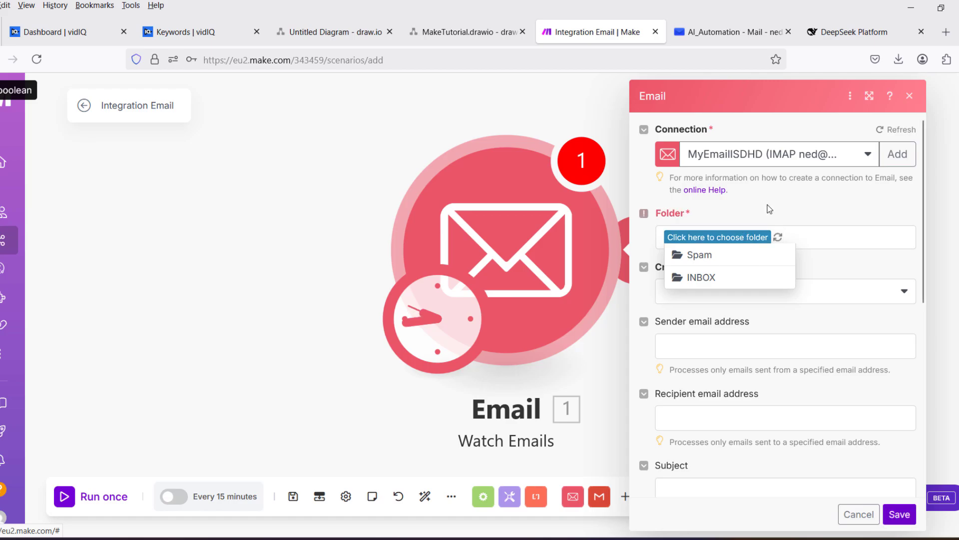
pyautogui.click(869, 158)
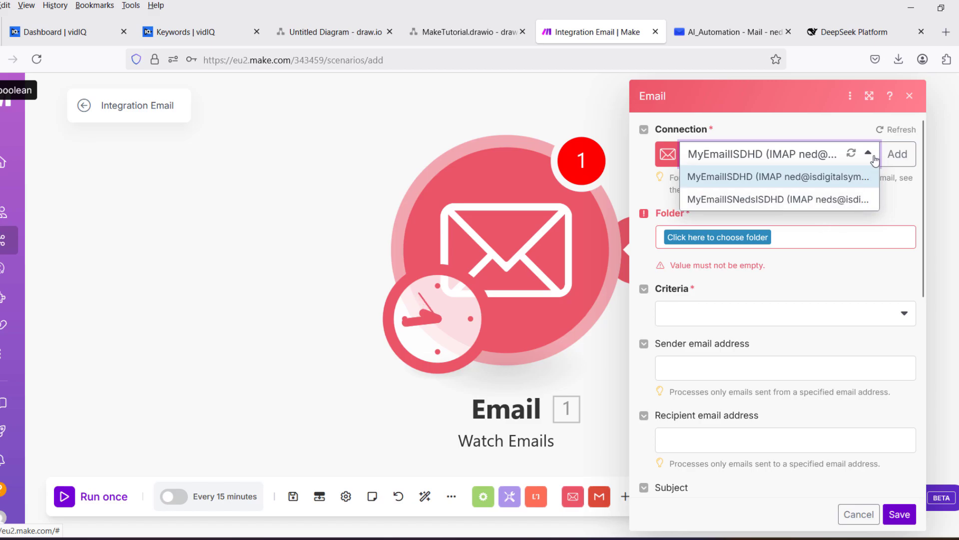
pyautogui.click(797, 199)
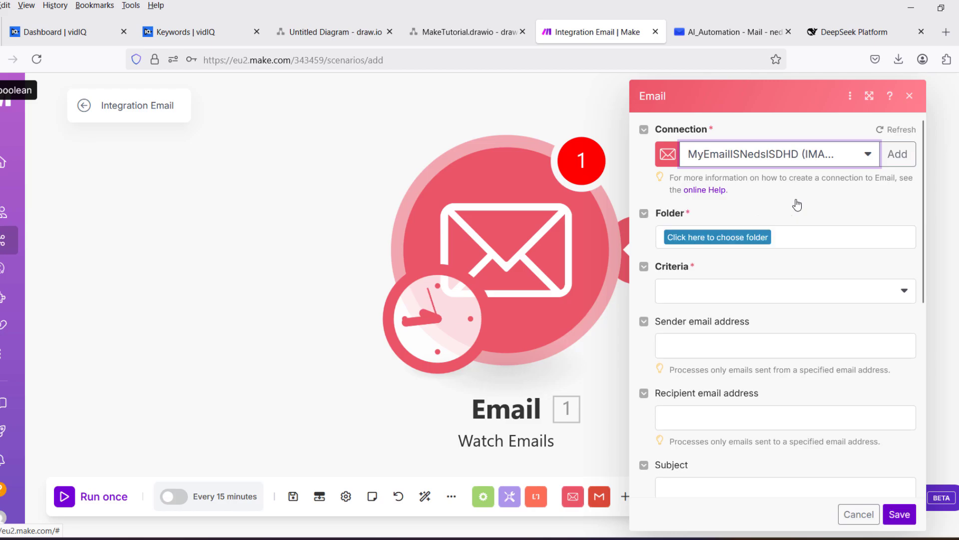
# Set the watcher to the INBOX folder with criteria Only Unread emails.
pyautogui.click(738, 243)
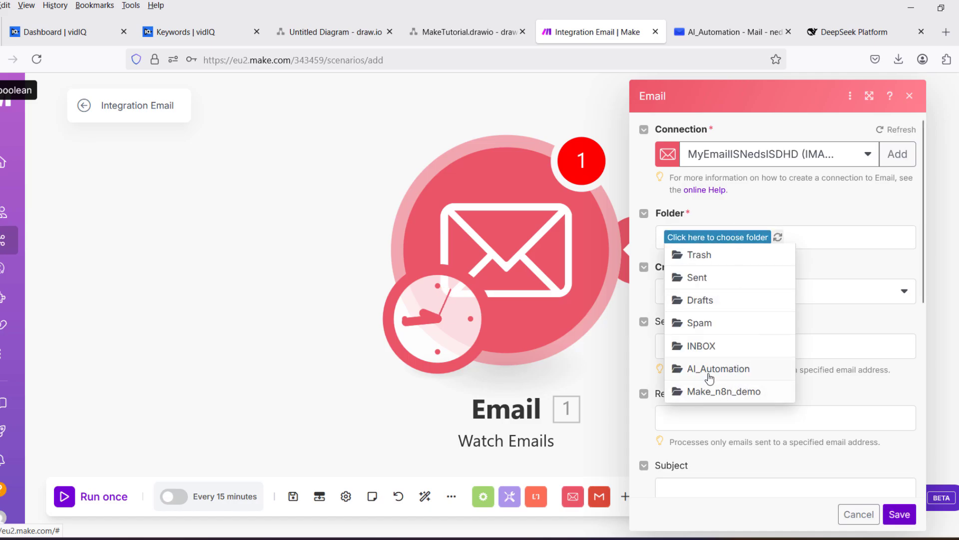
pyautogui.click(701, 345)
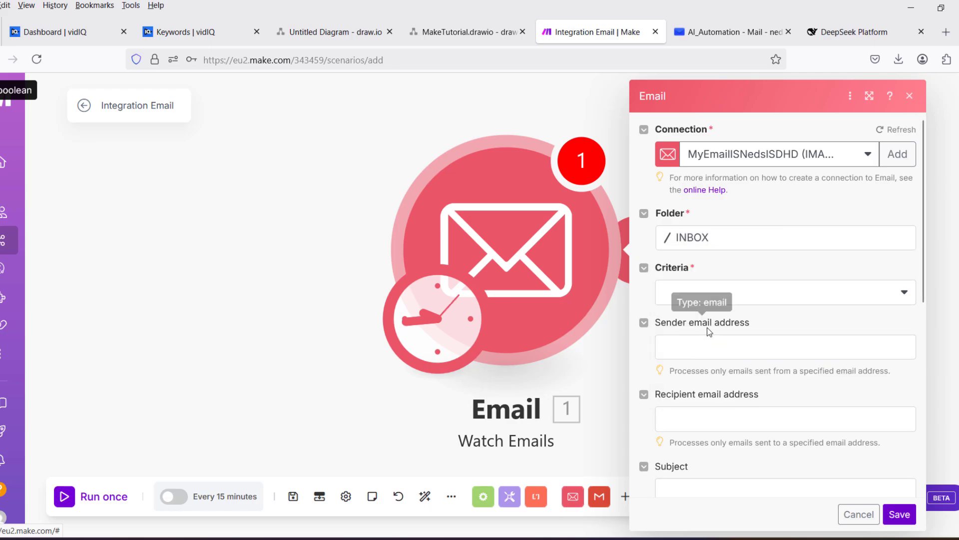
pyautogui.click(805, 297)
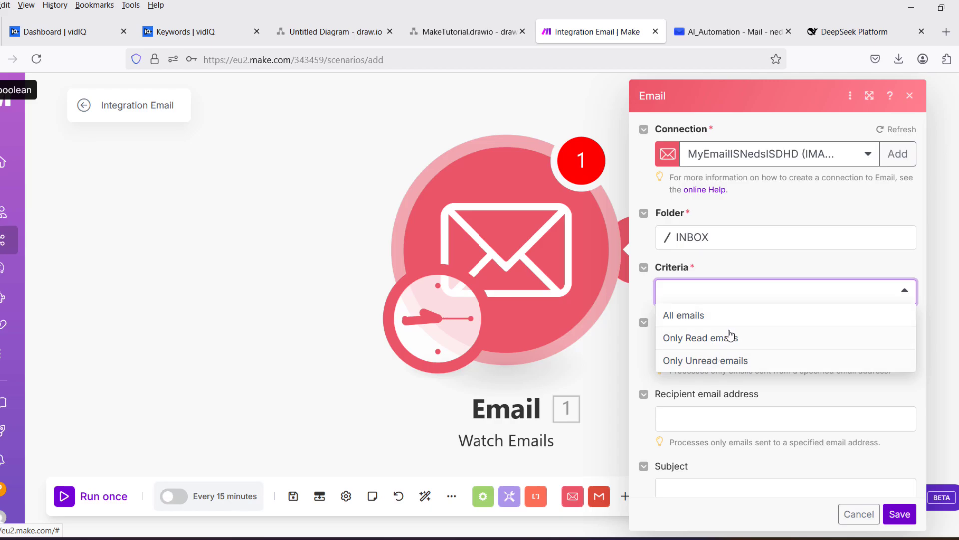
pyautogui.click(725, 363)
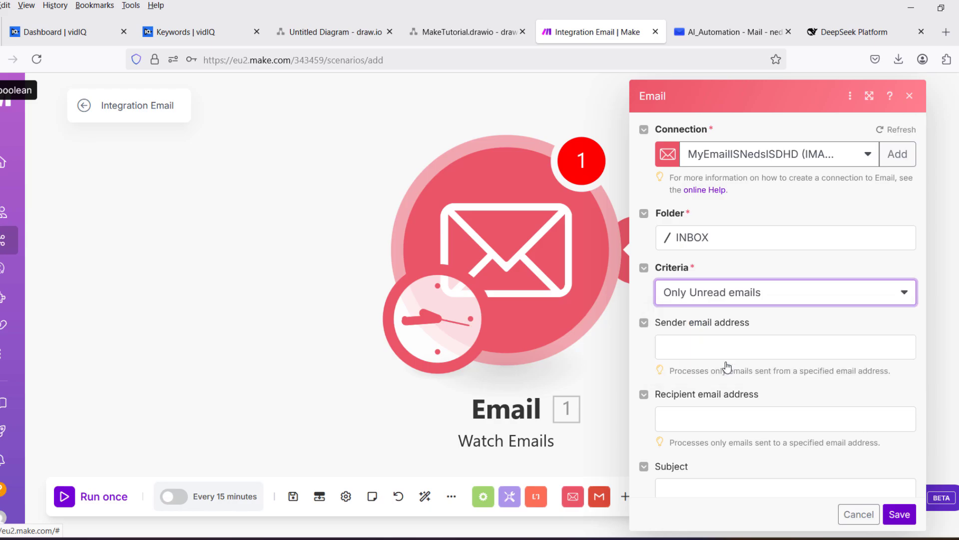
pyautogui.scroll(-3, 768, 317)
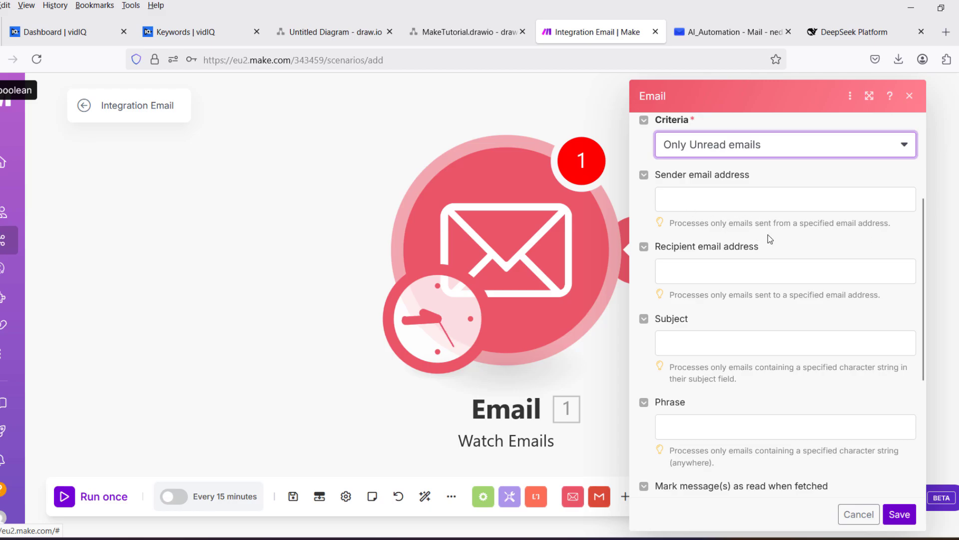
pyautogui.scroll(-2, 769, 236)
pyautogui.scroll(-3, 819, 225)
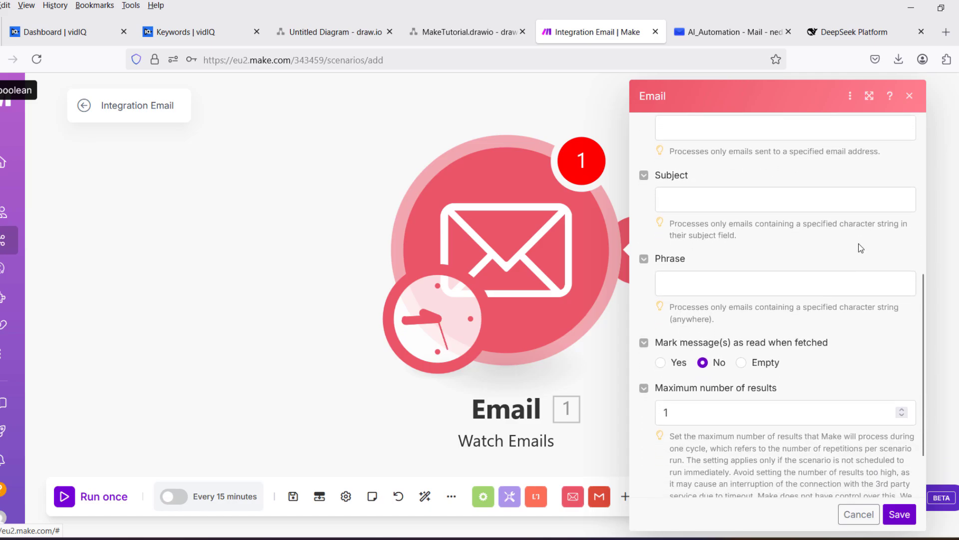
pyautogui.scroll(8, 812, 242)
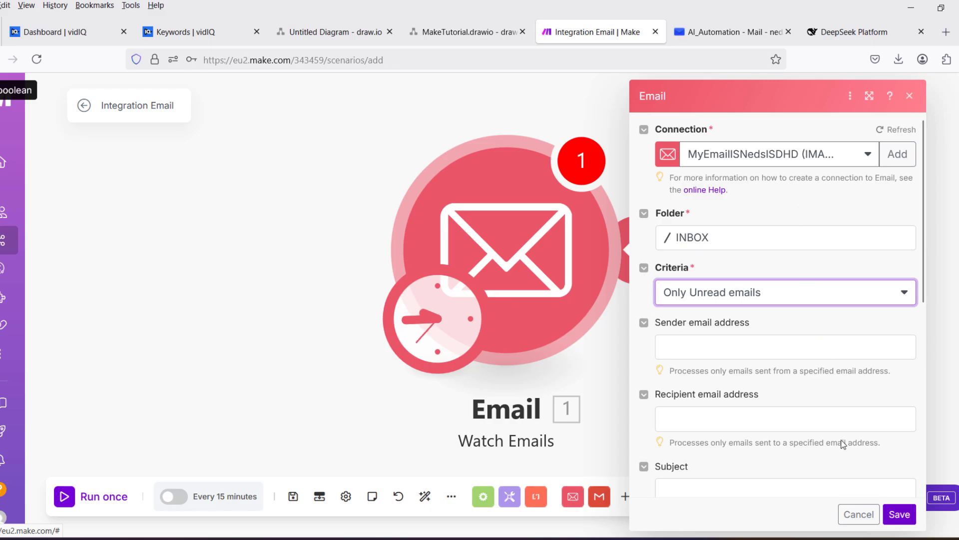
# Save the Email watcher and set its starting point to 'From now on'.
pyautogui.click(900, 514)
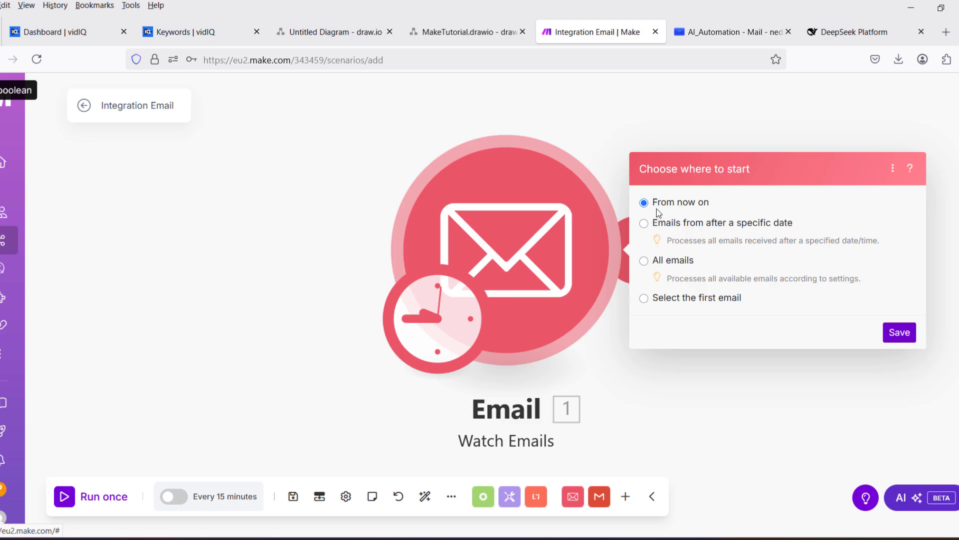
pyautogui.click(678, 226)
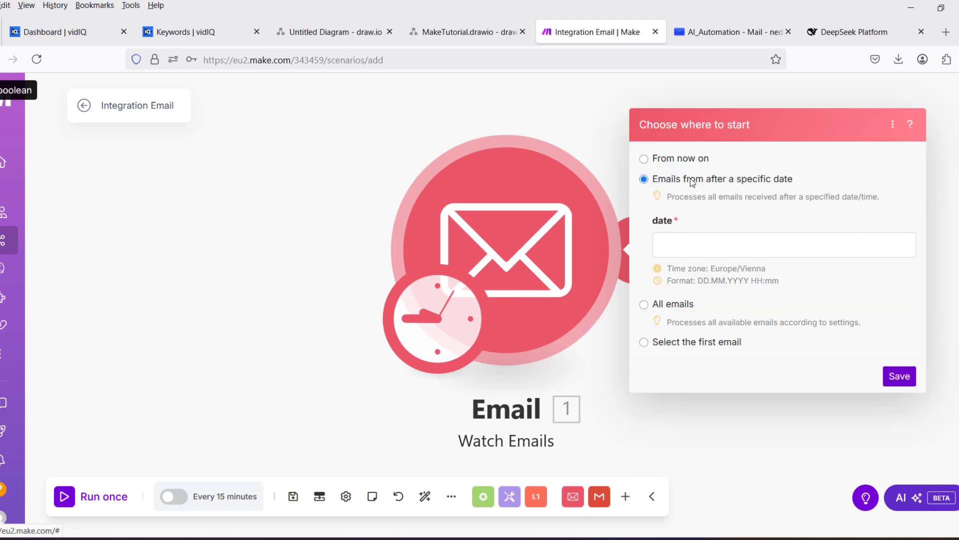
pyautogui.click(674, 305)
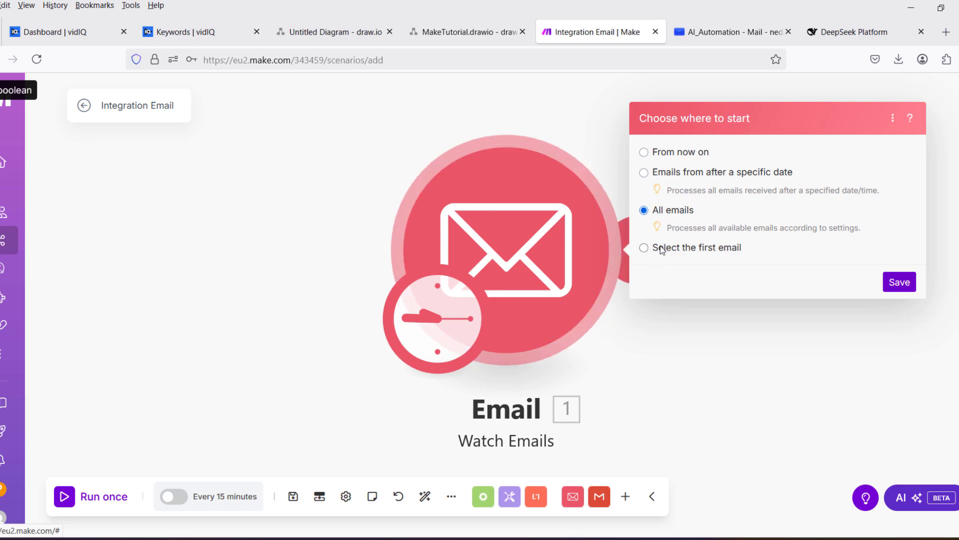
pyautogui.click(644, 248)
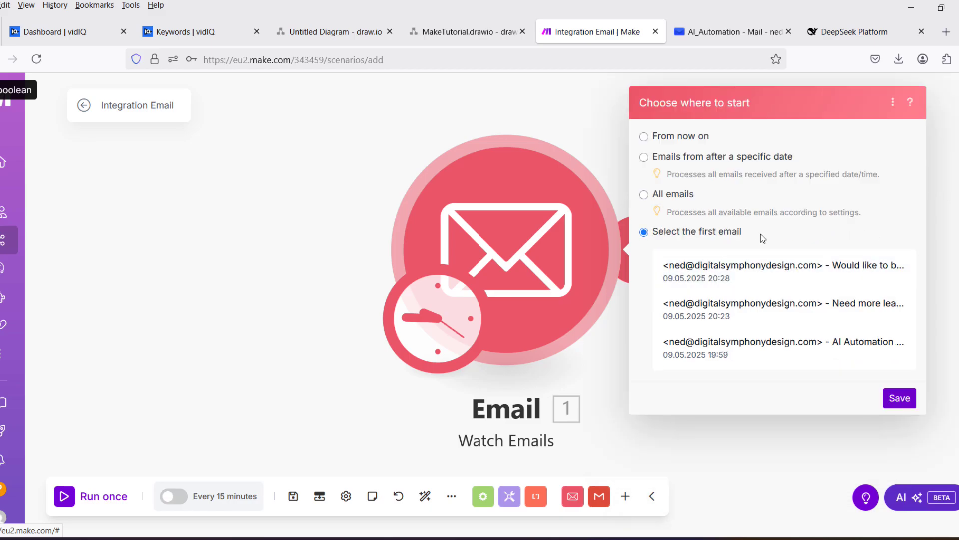
pyautogui.click(644, 136)
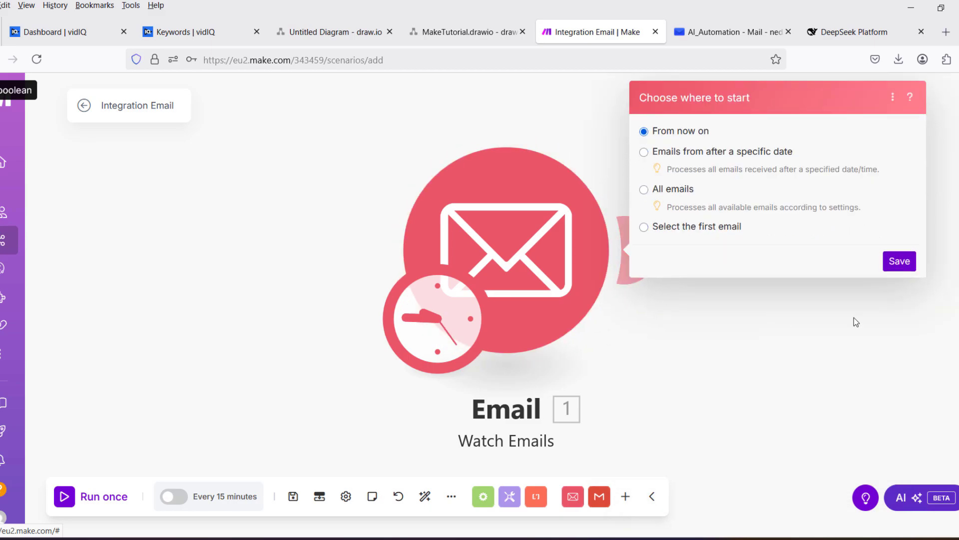
pyautogui.click(900, 259)
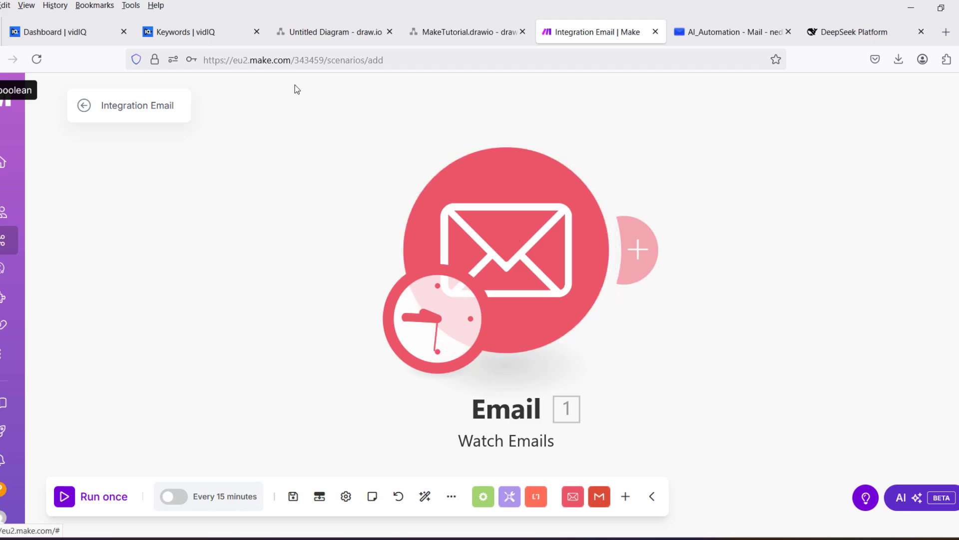
# Search 'open' and add OpenAI's 'Create a Completion (Prompt)' module after the Email watcher.
pyautogui.click(644, 251)
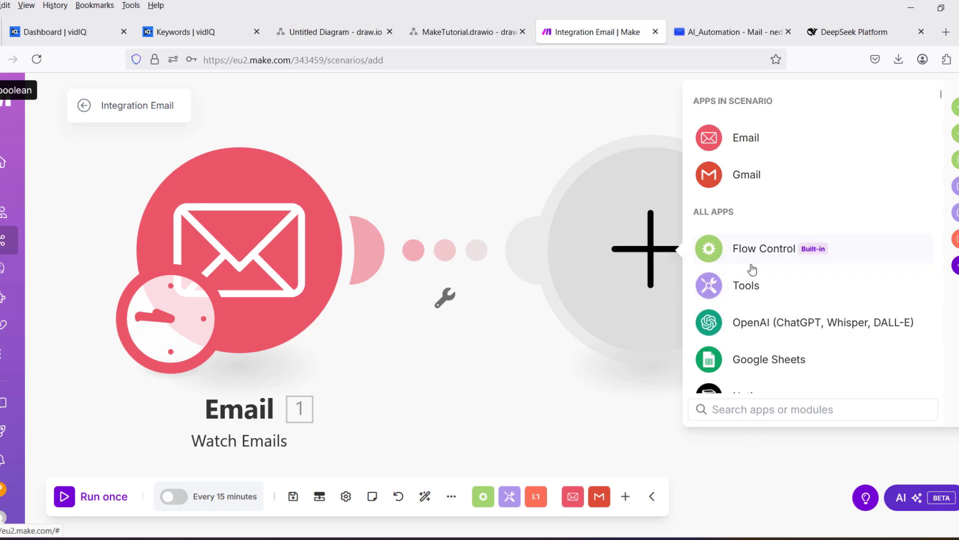
pyautogui.write('open')
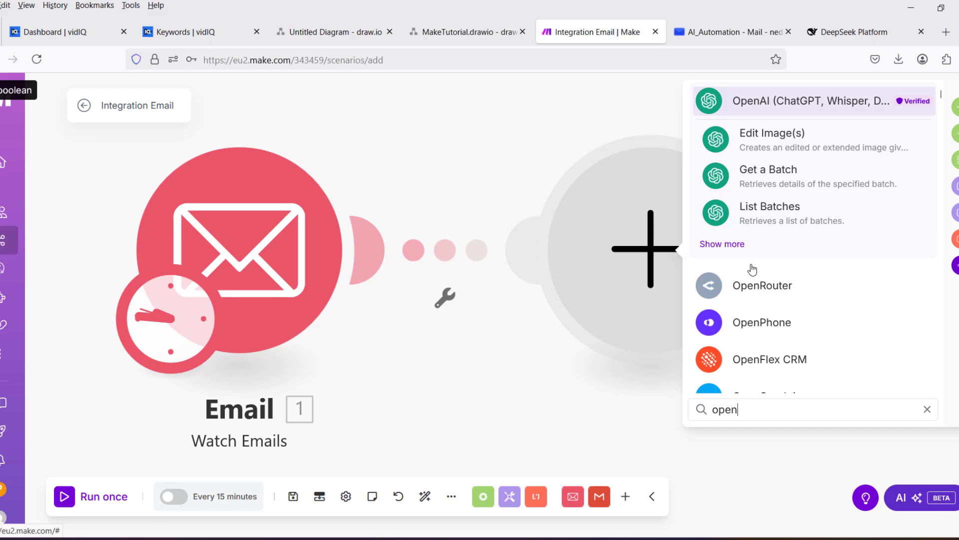
pyautogui.click(750, 107)
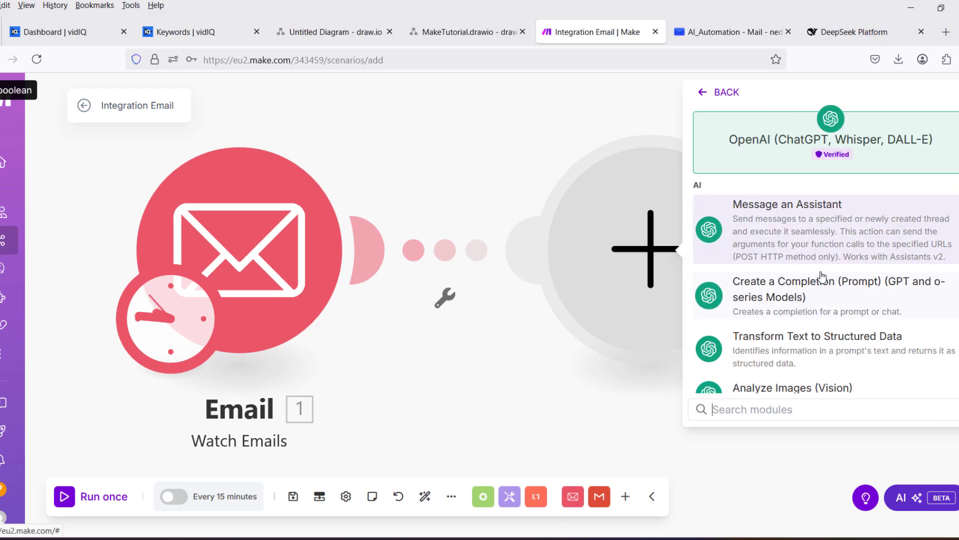
pyautogui.scroll(-2, 822, 276)
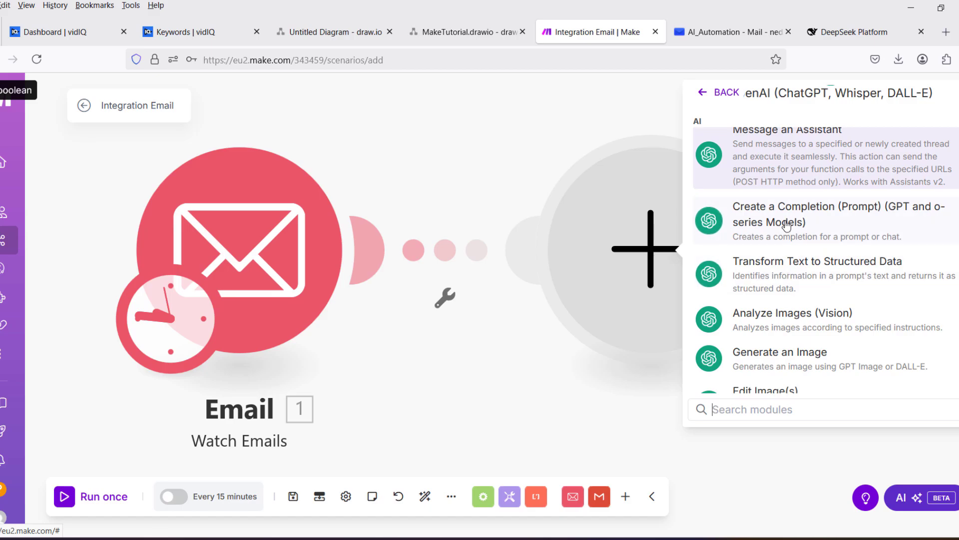
pyautogui.scroll(2, 787, 226)
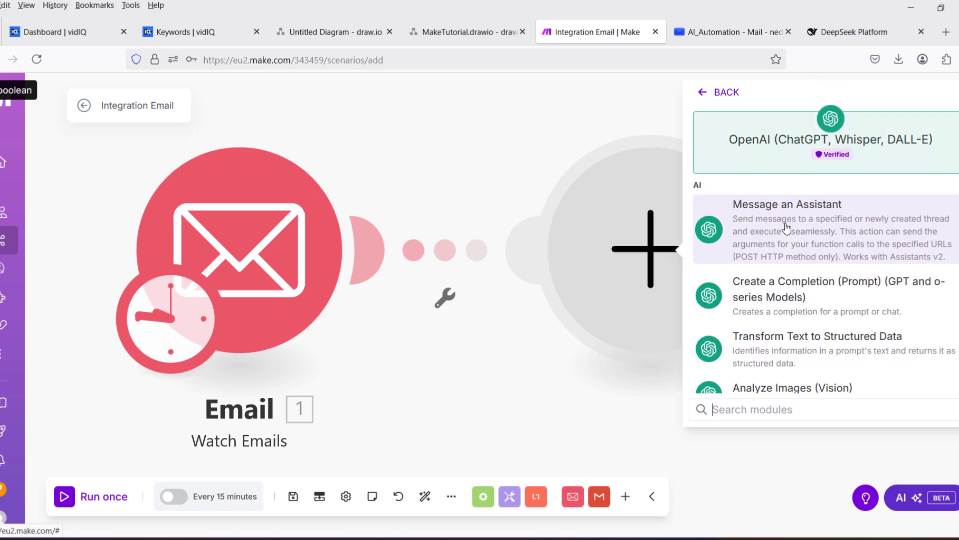
pyautogui.scroll(-2, 787, 227)
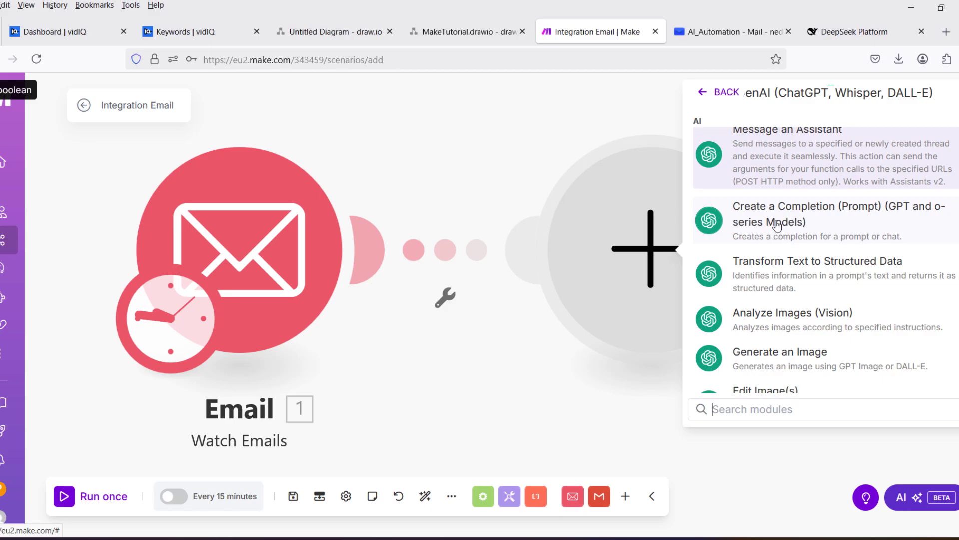
pyautogui.click(777, 226)
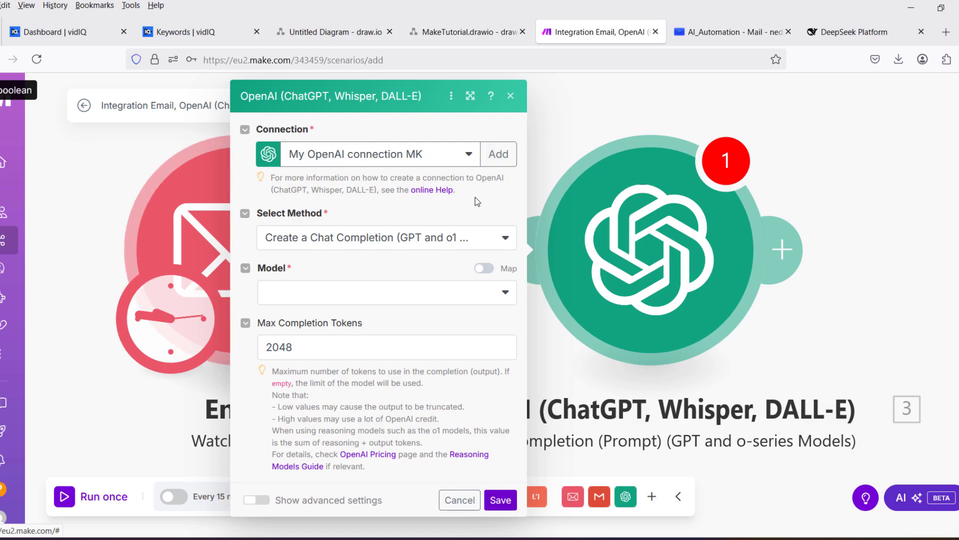
# Select o4-mini as the OpenAI completion model, keeping Max Completion Tokens at 2048.
pyautogui.click(498, 154)
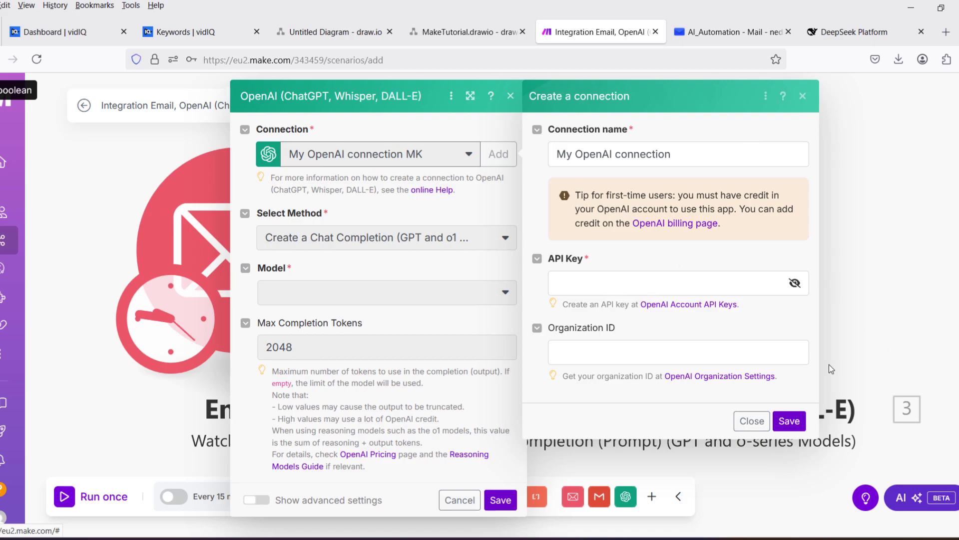
pyautogui.click(754, 428)
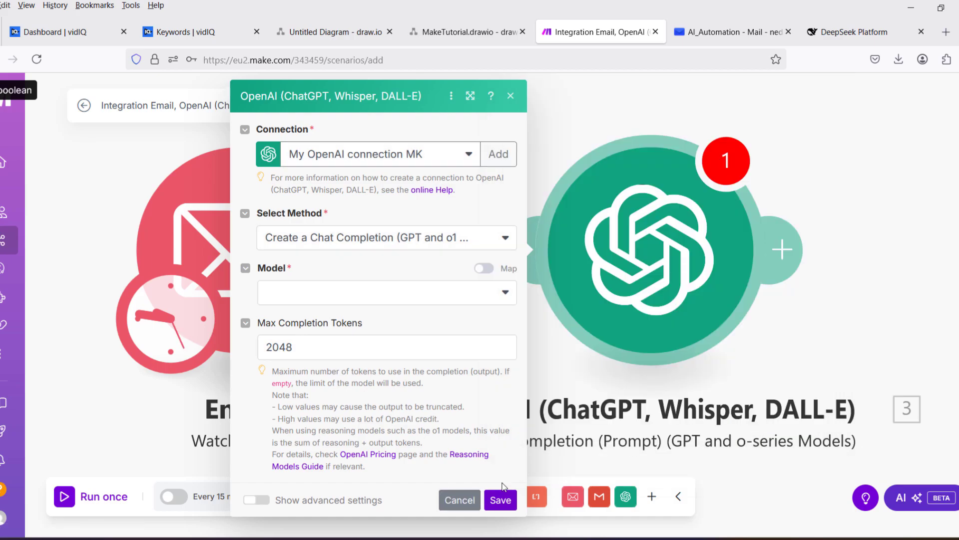
pyautogui.click(358, 293)
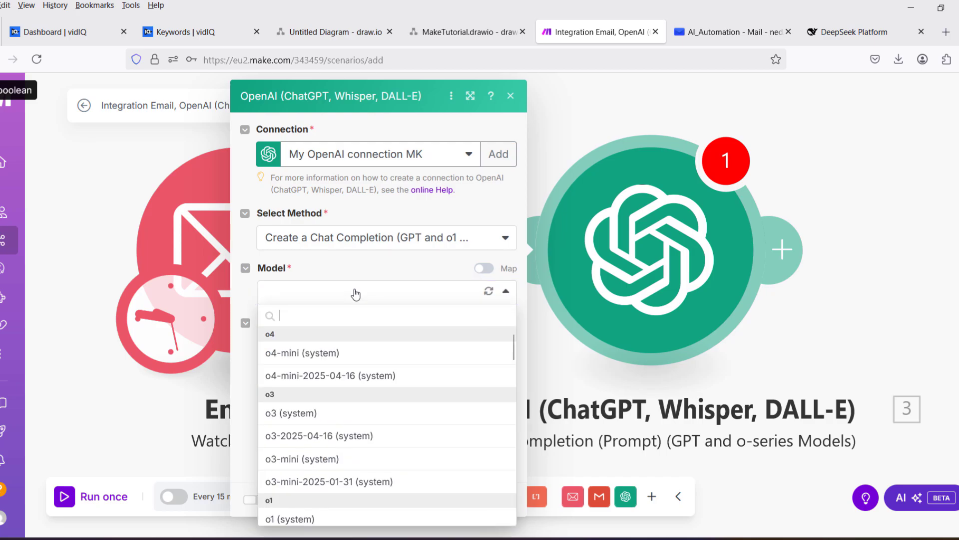
pyautogui.scroll(-10, 305, 420)
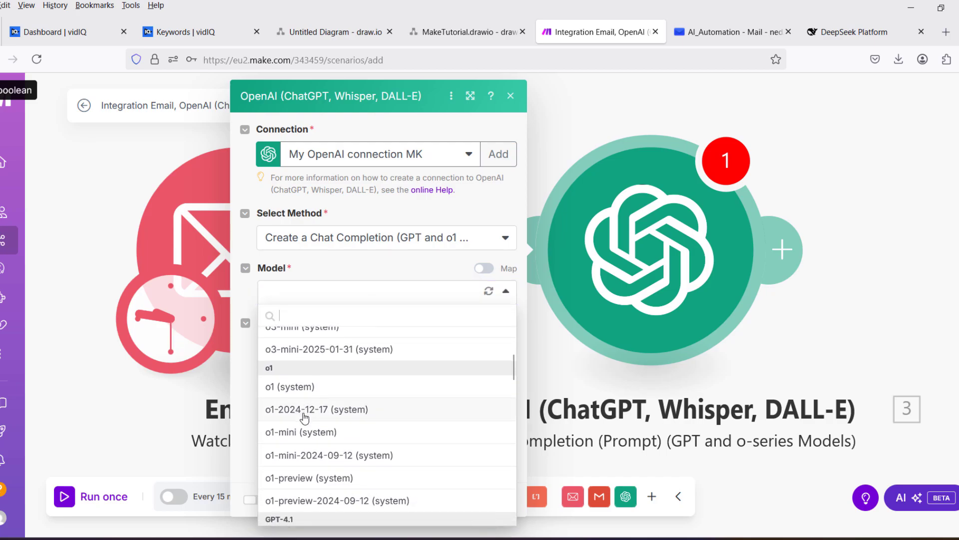
pyautogui.scroll(3, 310, 457)
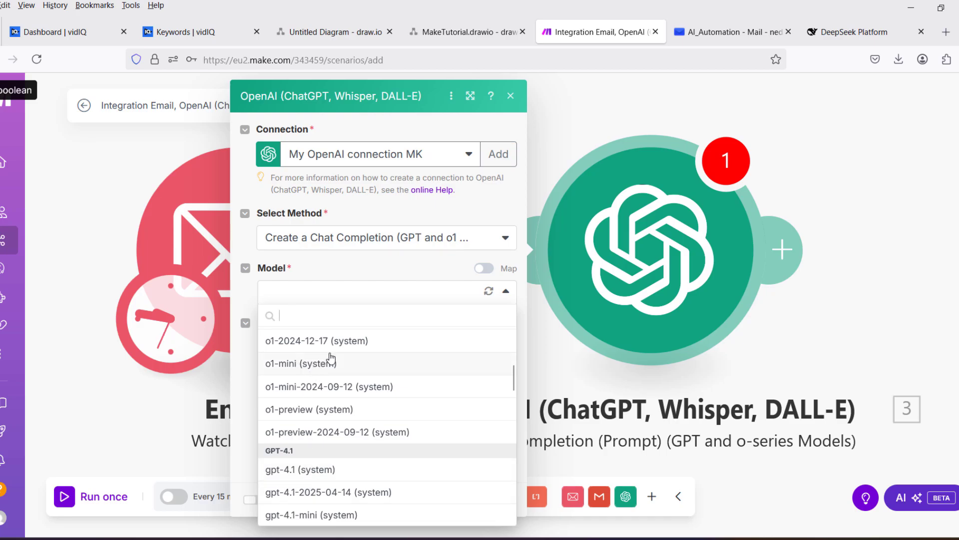
pyautogui.scroll(4, 325, 358)
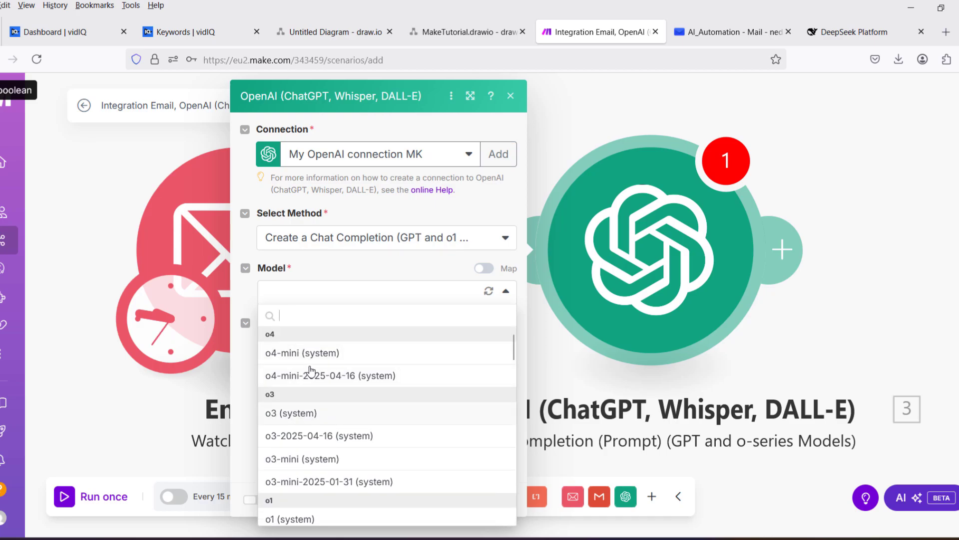
pyautogui.click(315, 353)
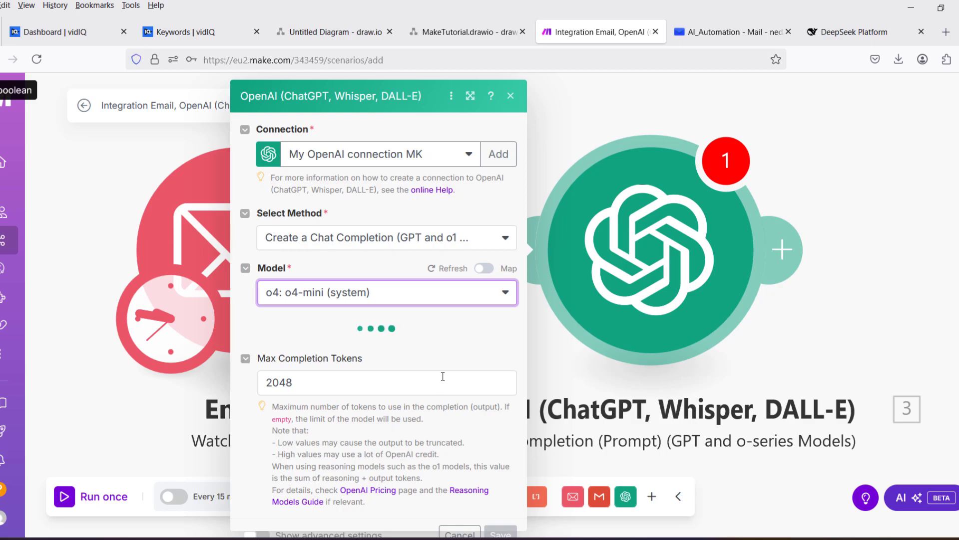
pyautogui.scroll(-2, 442, 360)
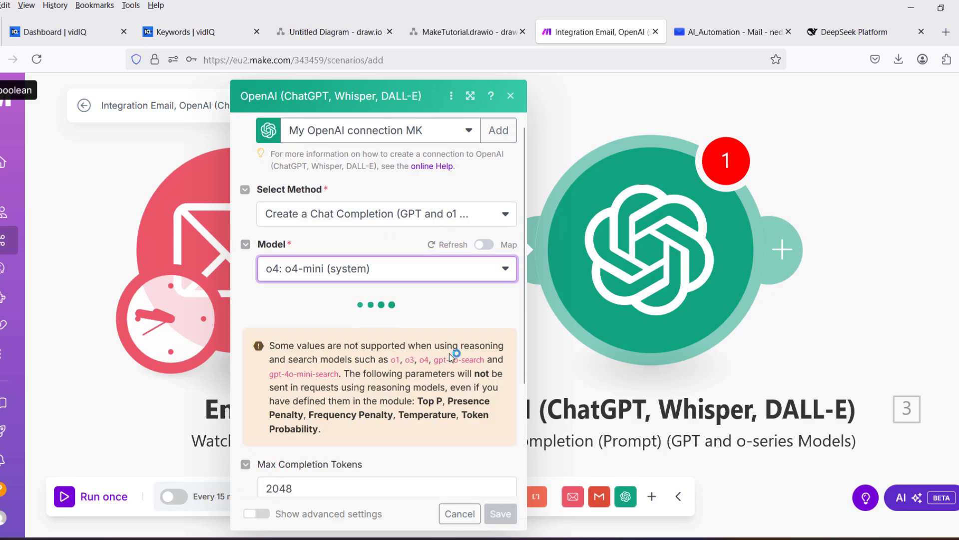
pyautogui.scroll(-2, 450, 355)
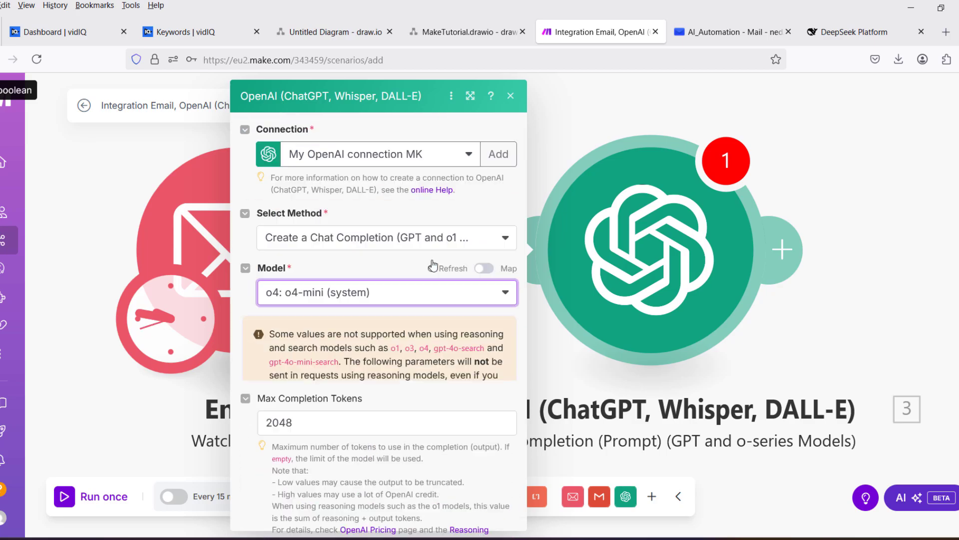
pyautogui.scroll(-4, 401, 366)
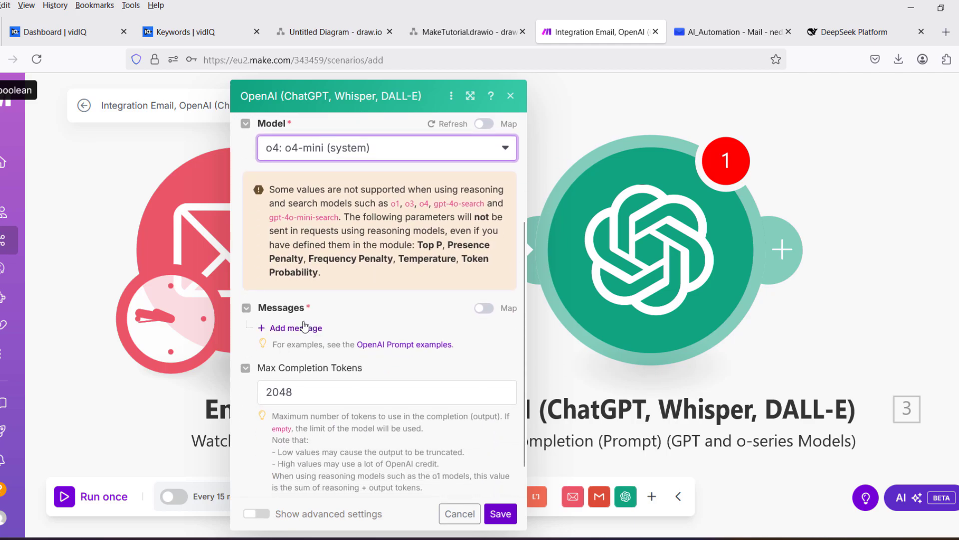
# Add a User-role message with text 'Please write an email reposne based on this email.'.
pyautogui.click(295, 326)
pyautogui.click(326, 369)
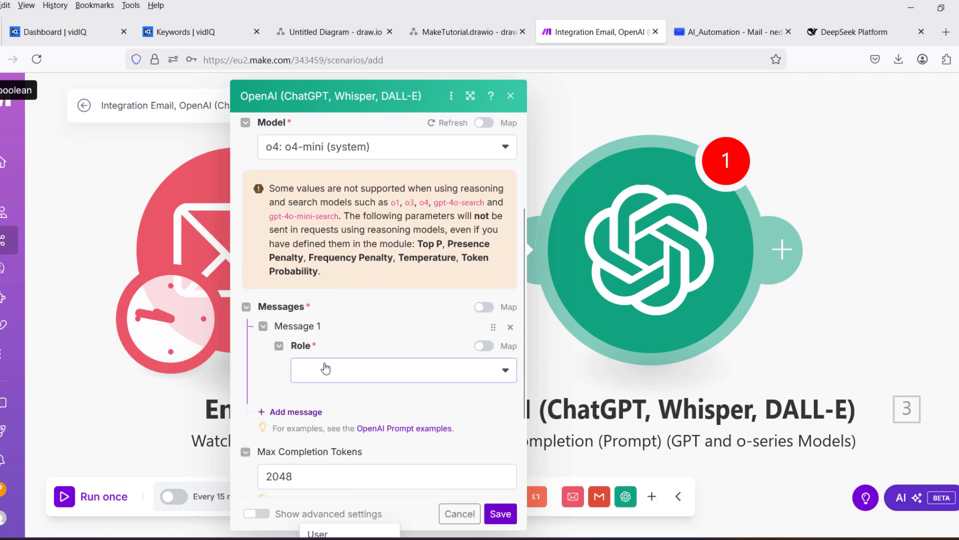
pyautogui.click(316, 302)
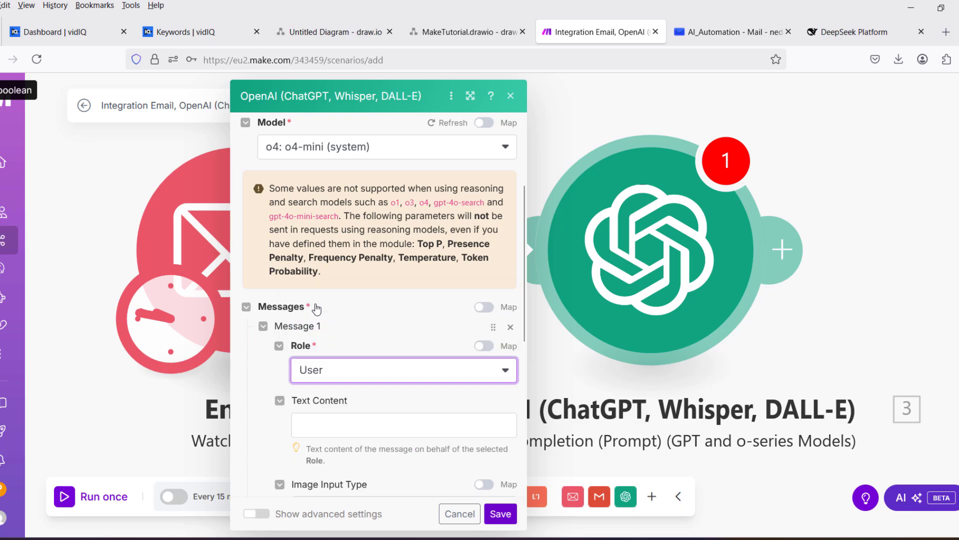
pyautogui.scroll(-3, 331, 437)
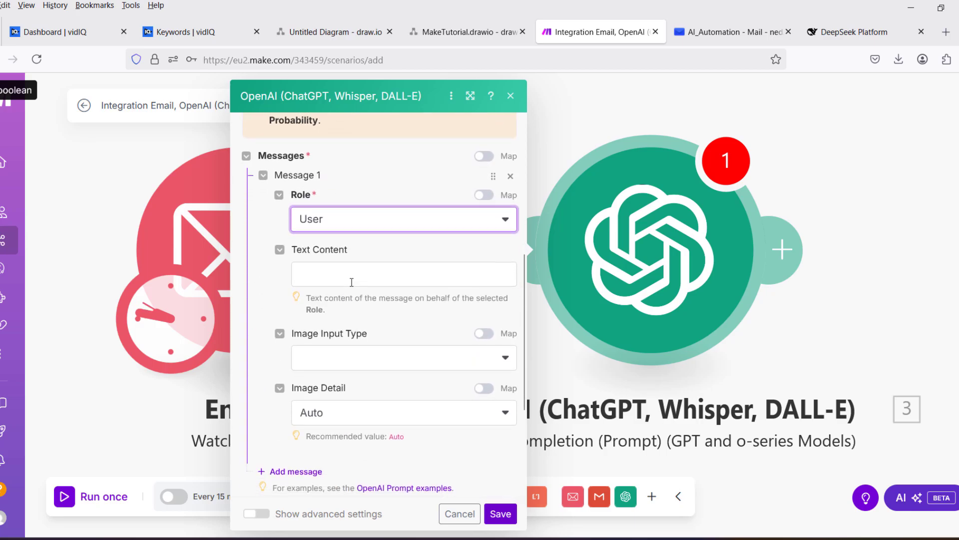
pyautogui.click(351, 282)
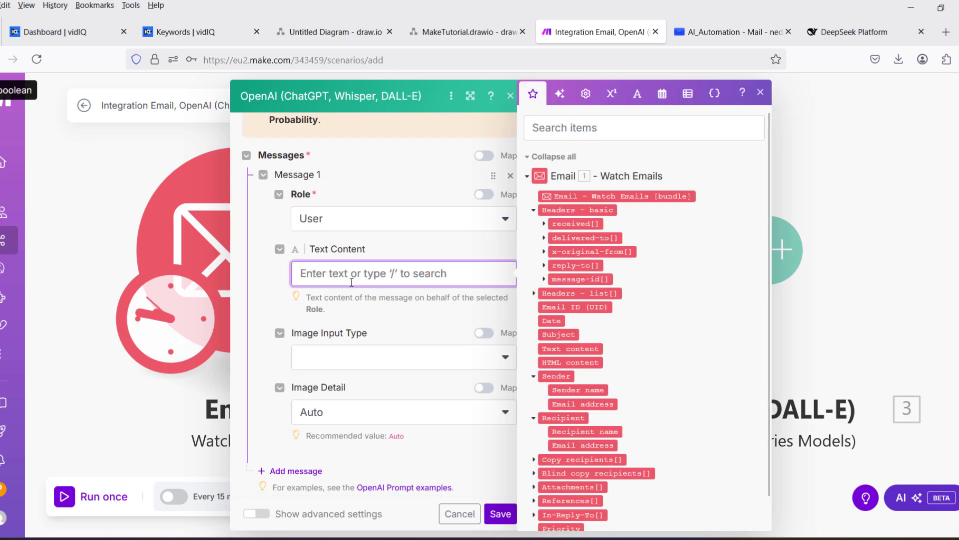
pyautogui.write('P')
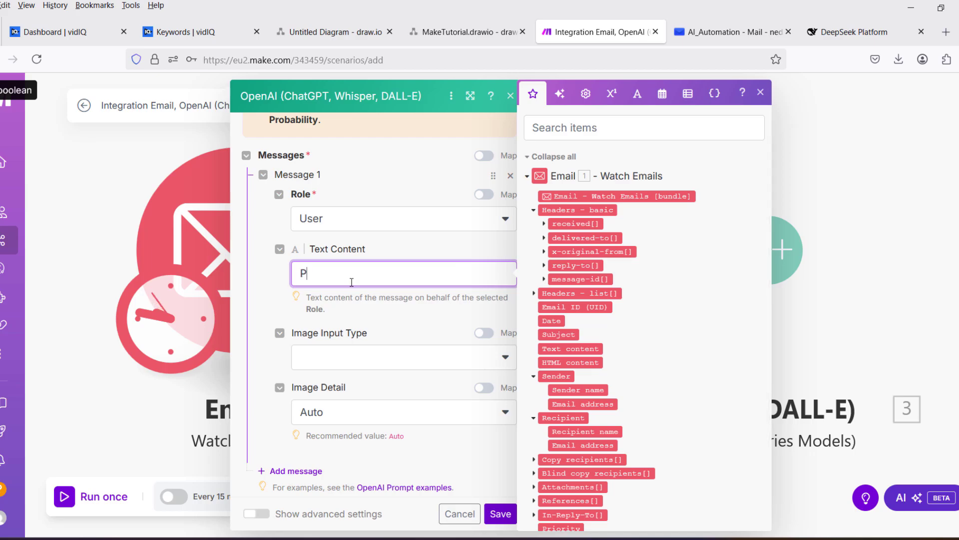
pyautogui.write('lease write ')
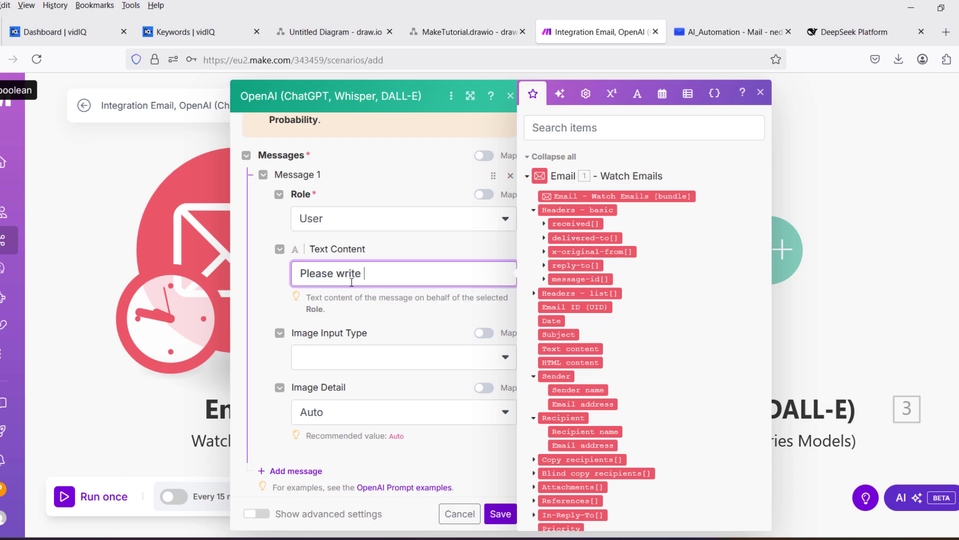
pyautogui.write('an email reposn')
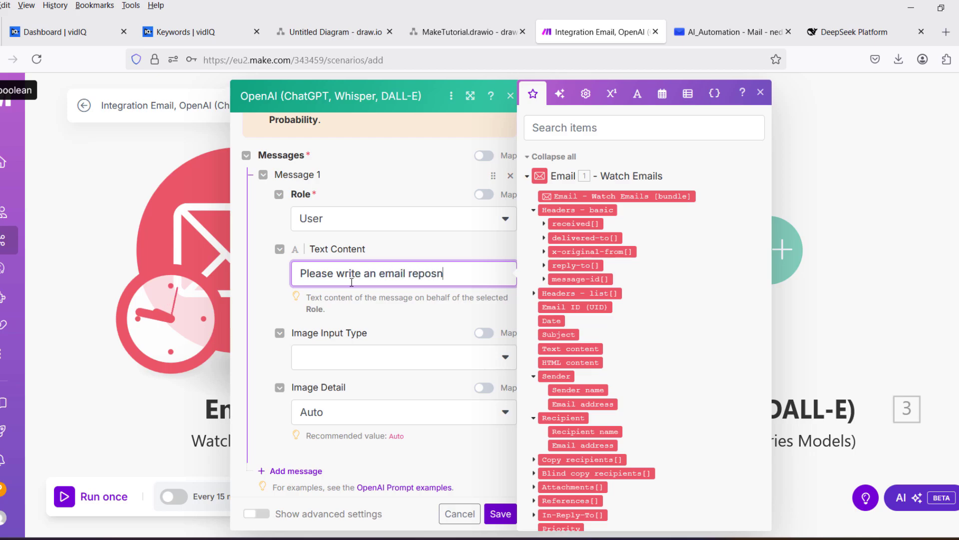
pyautogui.write('e based on ')
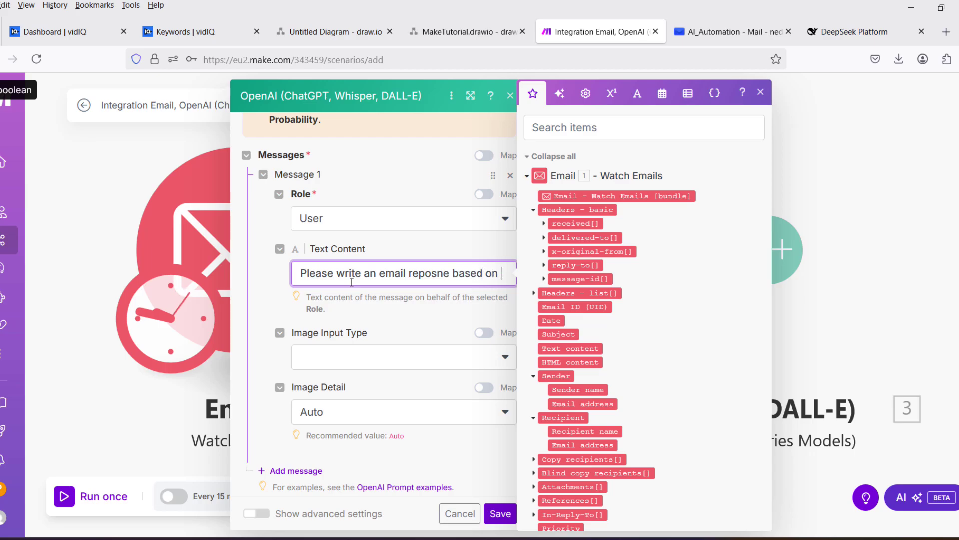
pyautogui.write('this email')
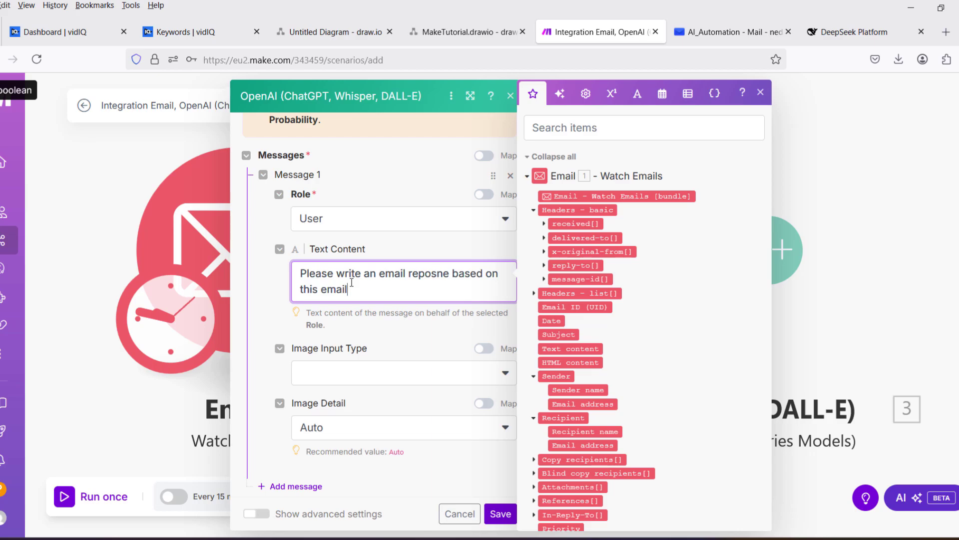
pyautogui.write('.')
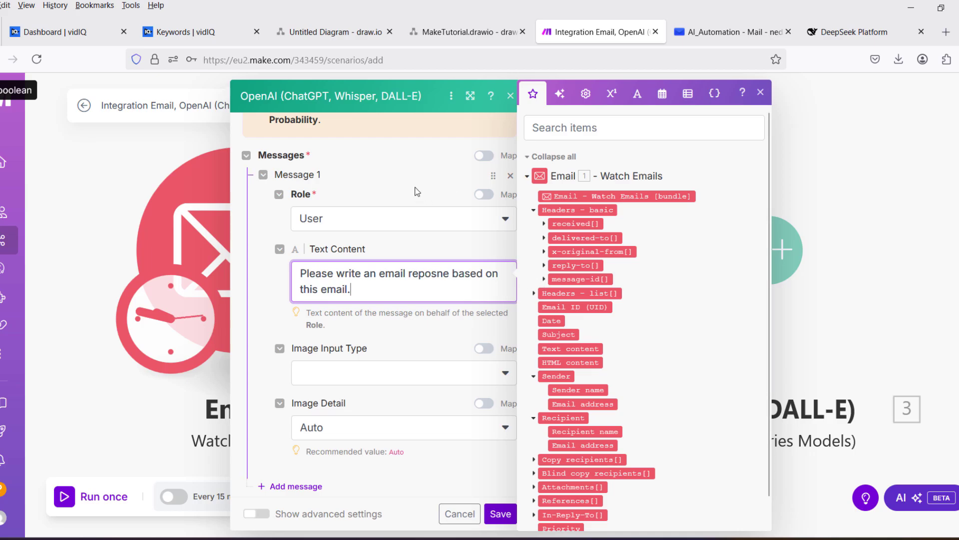
# Save the OpenAI module, then review the Email Watch Emails trigger's settings and close them.
pyautogui.click(501, 514)
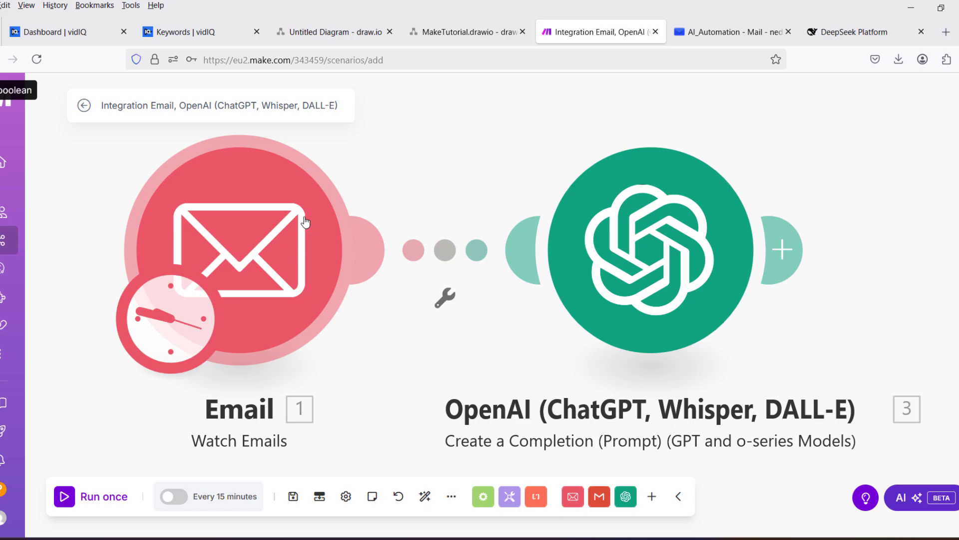
pyautogui.click(279, 230)
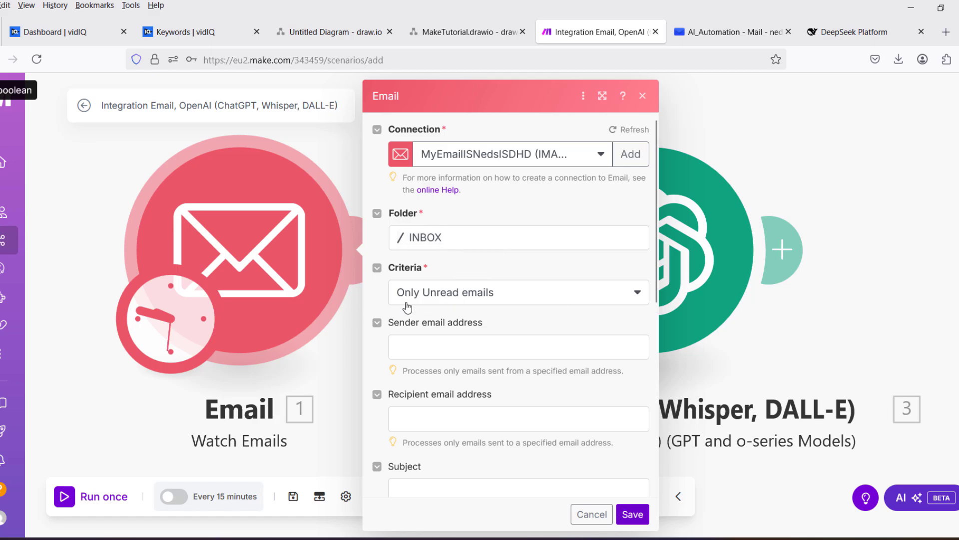
pyautogui.click(642, 96)
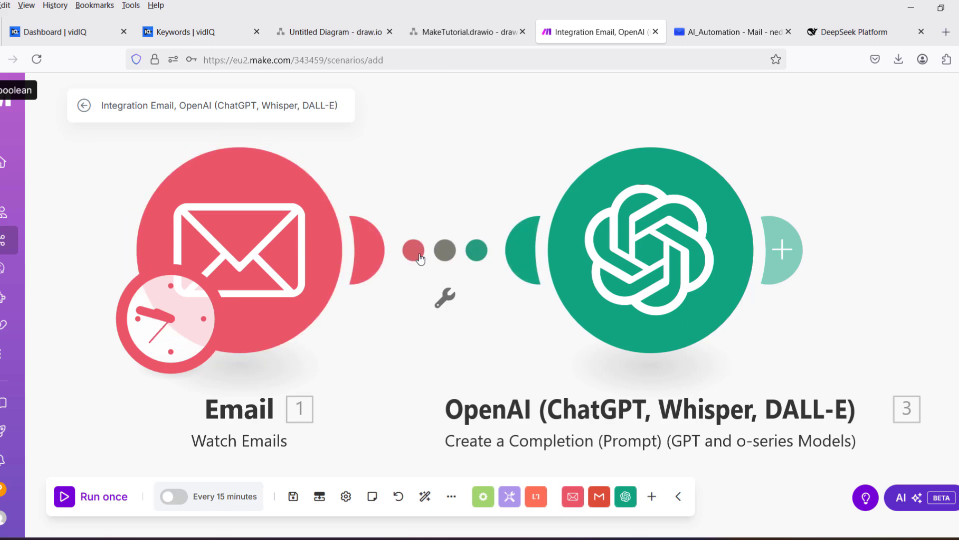
# Map the Email trigger's '1. Text content' onto the end of the OpenAI prompt and save.
pyautogui.click(608, 244)
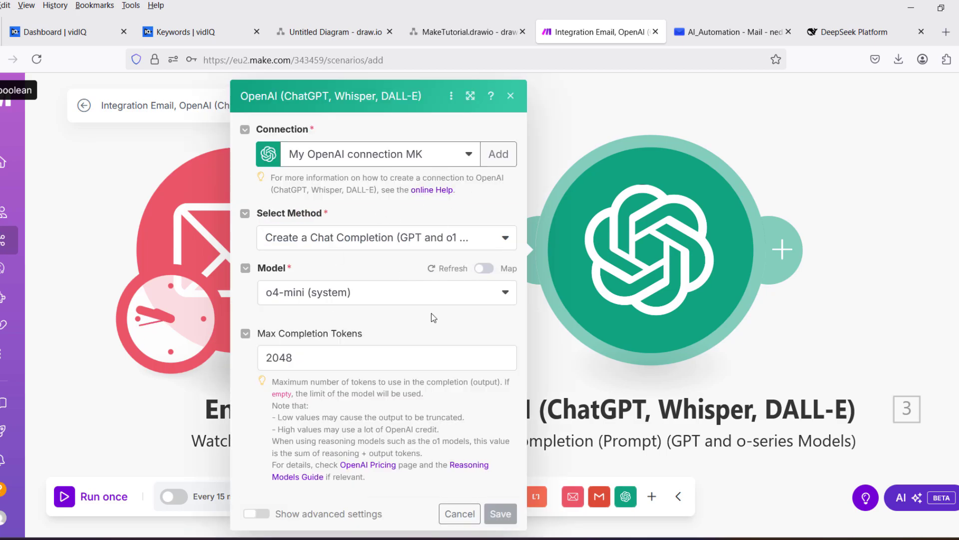
pyautogui.scroll(-1, 404, 284)
pyautogui.scroll(-5, 403, 283)
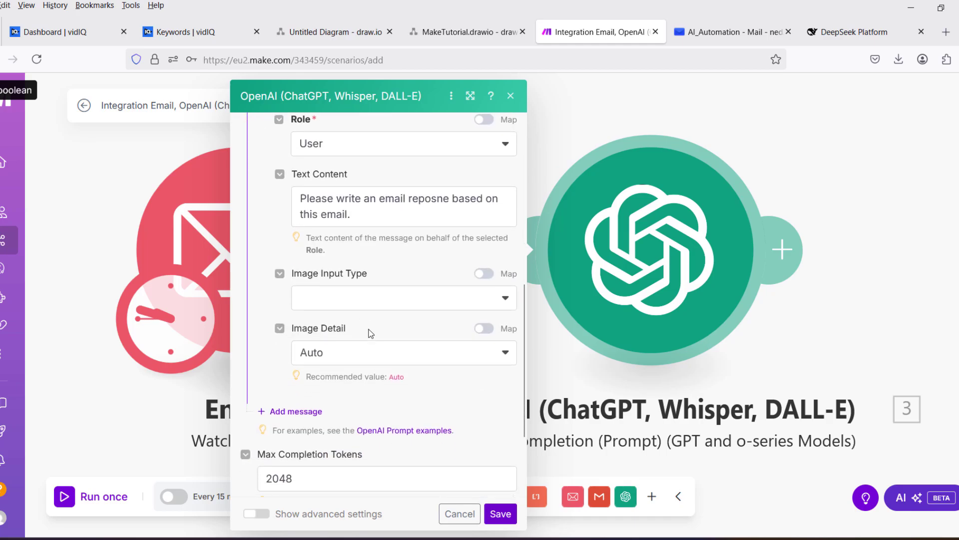
pyautogui.click(376, 212)
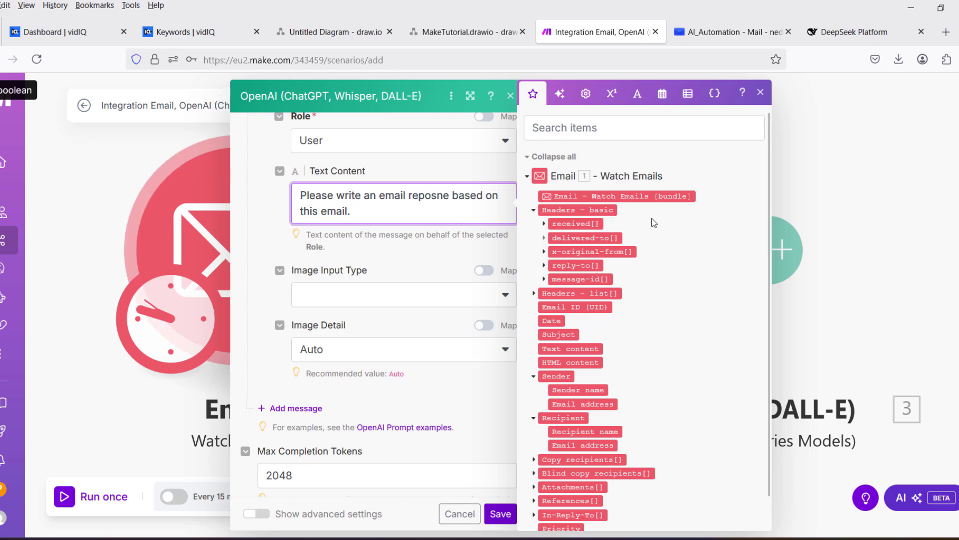
pyautogui.scroll(-1, 619, 259)
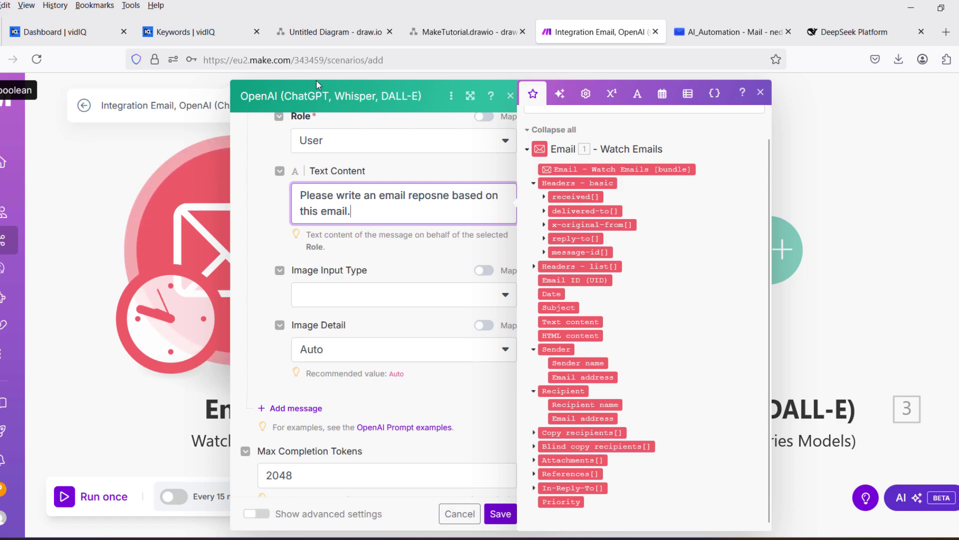
pyautogui.click(303, 76)
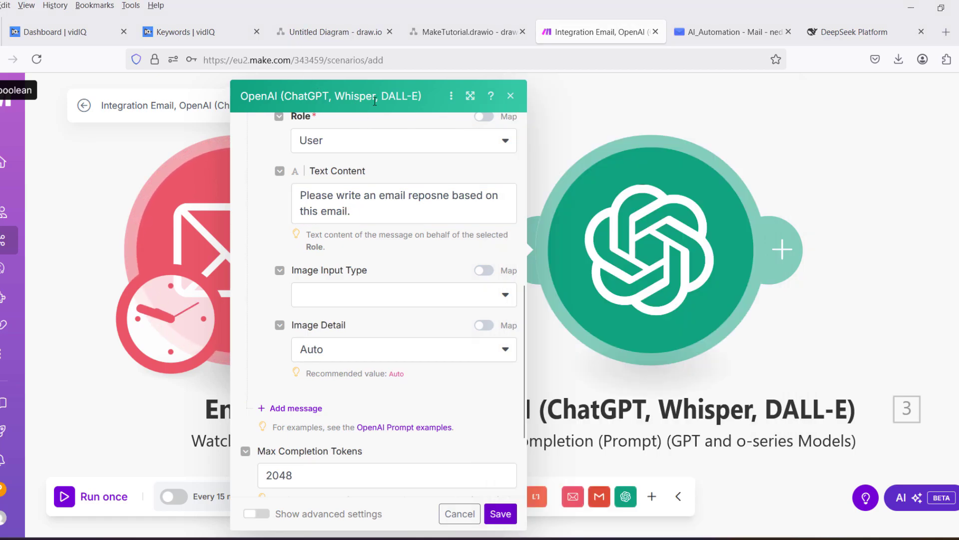
pyautogui.click(450, 294)
pyautogui.click(453, 295)
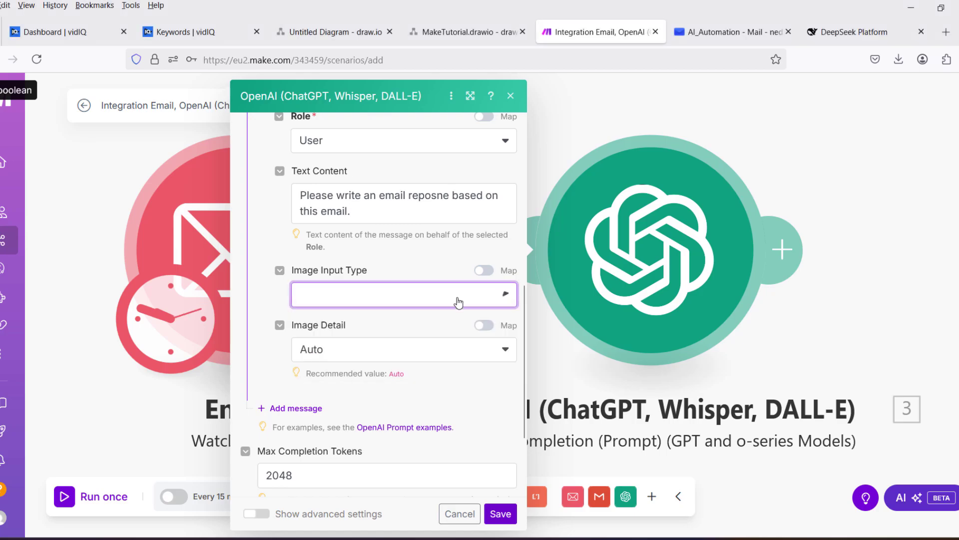
pyautogui.click(396, 196)
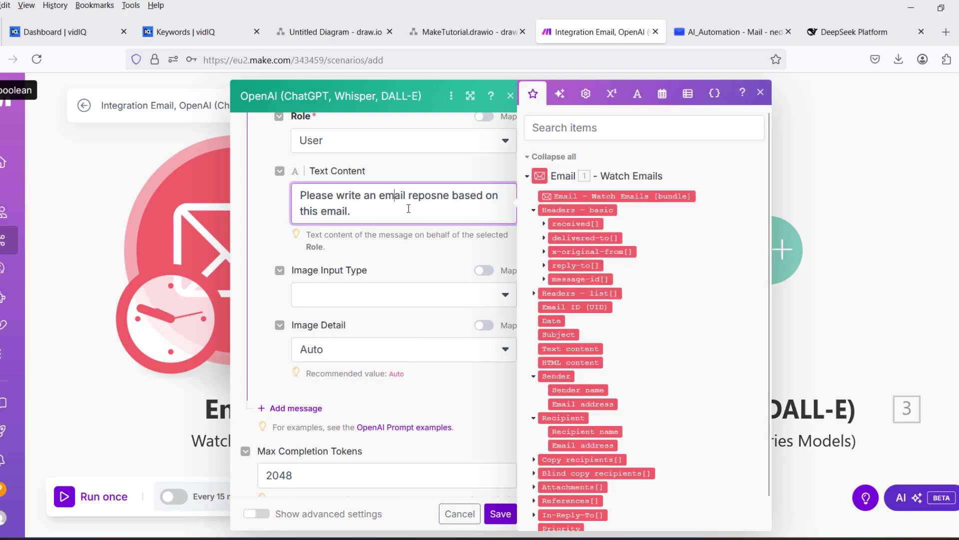
pyautogui.click(571, 349)
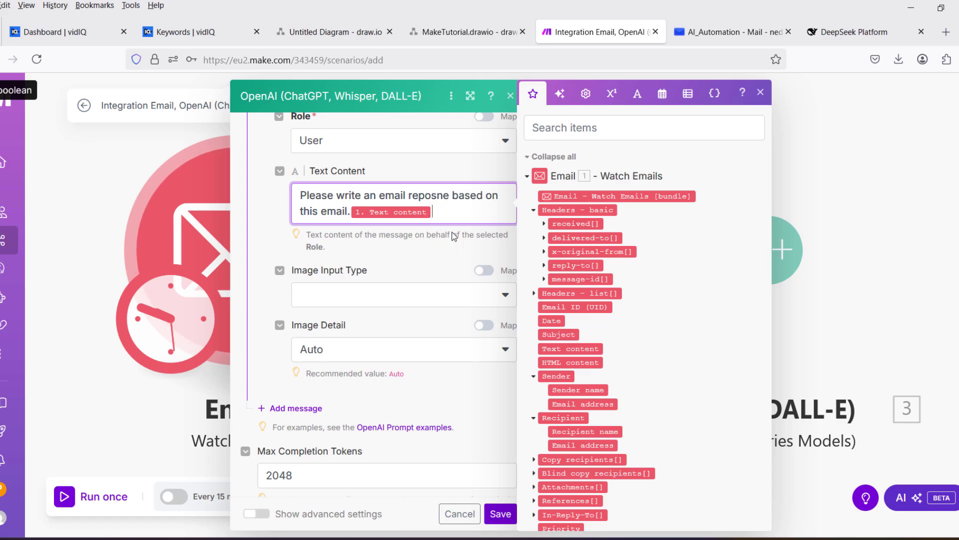
pyautogui.click(501, 514)
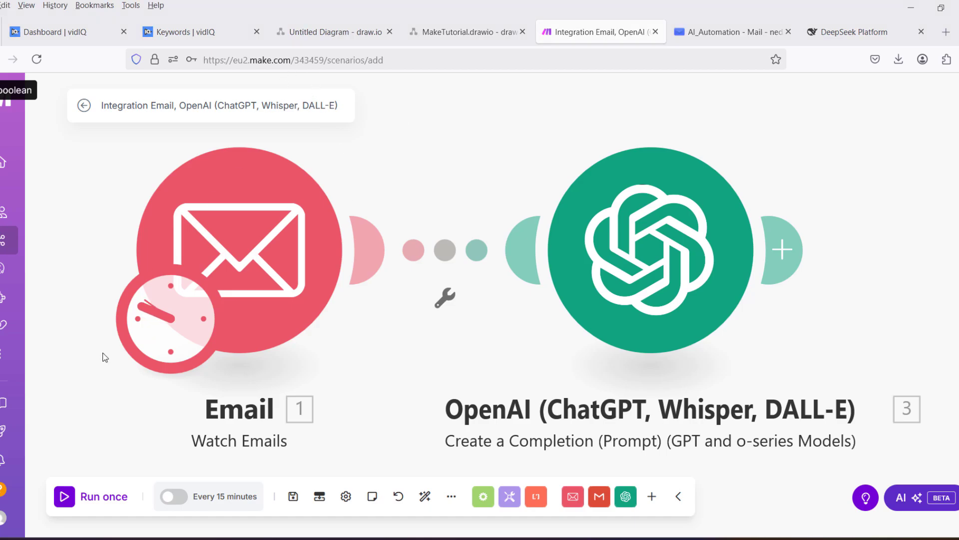
# Run once and set the Email trigger to start from the 09.05.2025 19:59 email.
pyautogui.click(82, 496)
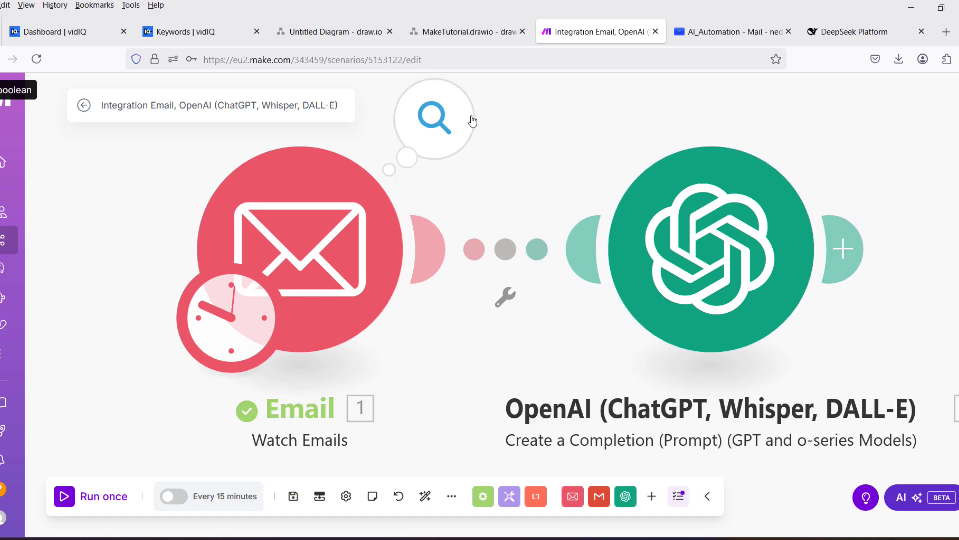
pyautogui.click(445, 118)
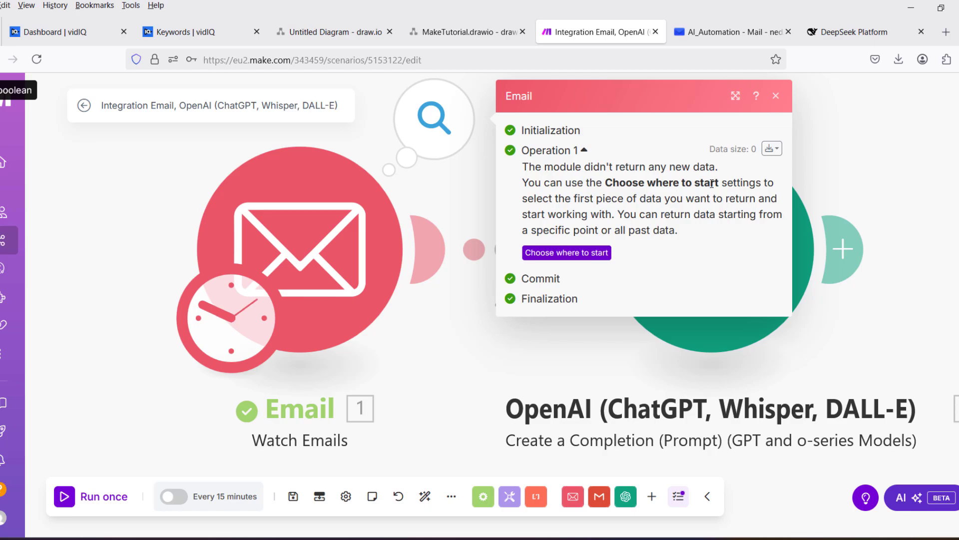
pyautogui.click(581, 255)
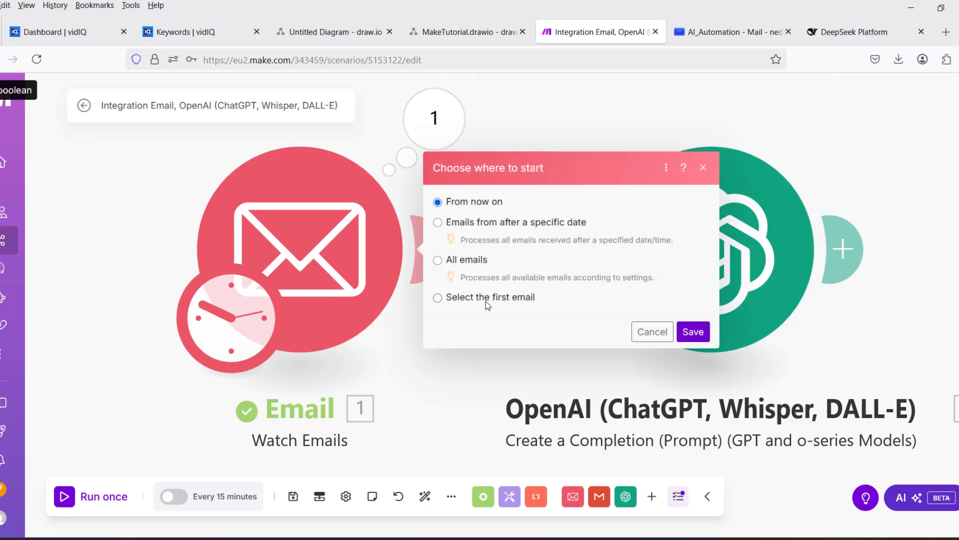
pyautogui.click(486, 301)
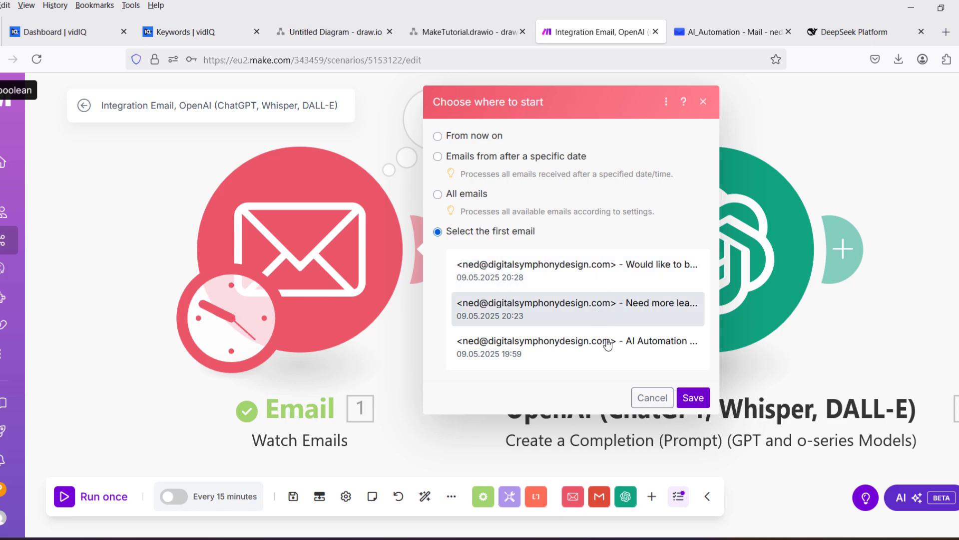
pyautogui.click(693, 398)
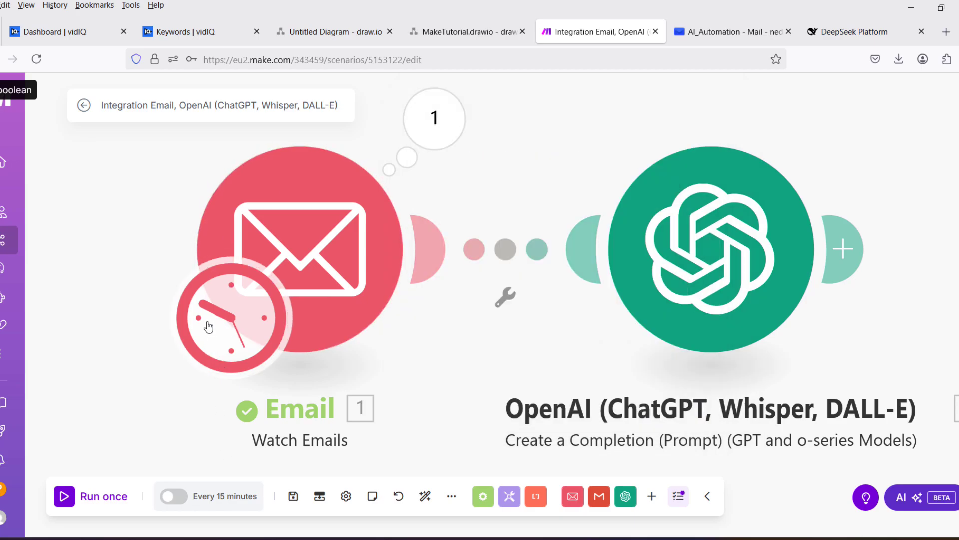
# Re-run and expand the OpenAI output to read the reply 'Details on Our Custom AI Automation Growth Systems'.
pyautogui.click(64, 502)
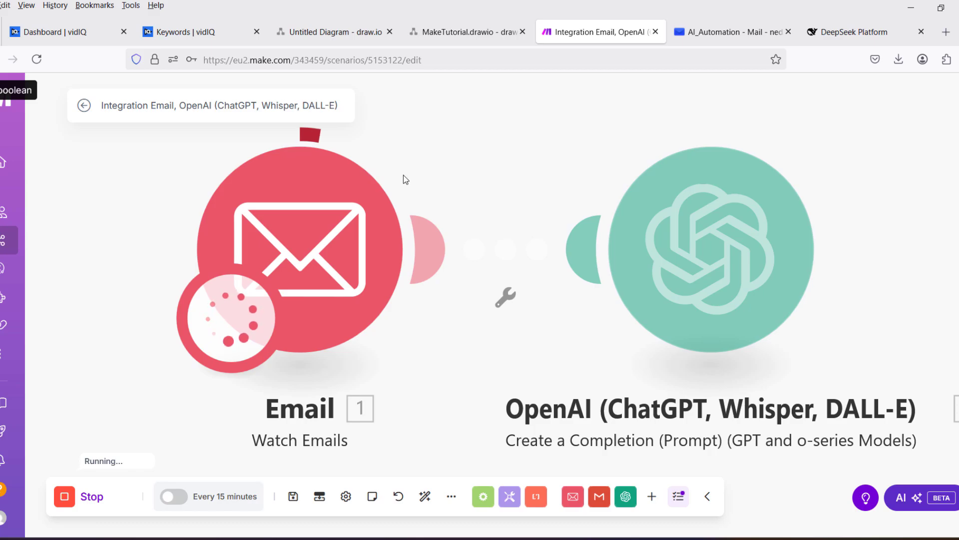
pyautogui.click(856, 118)
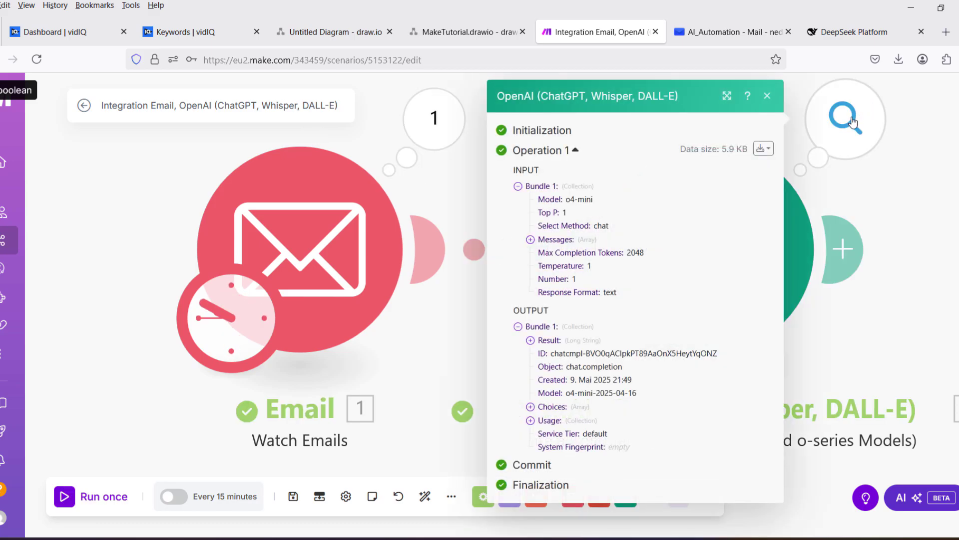
pyautogui.click(531, 406)
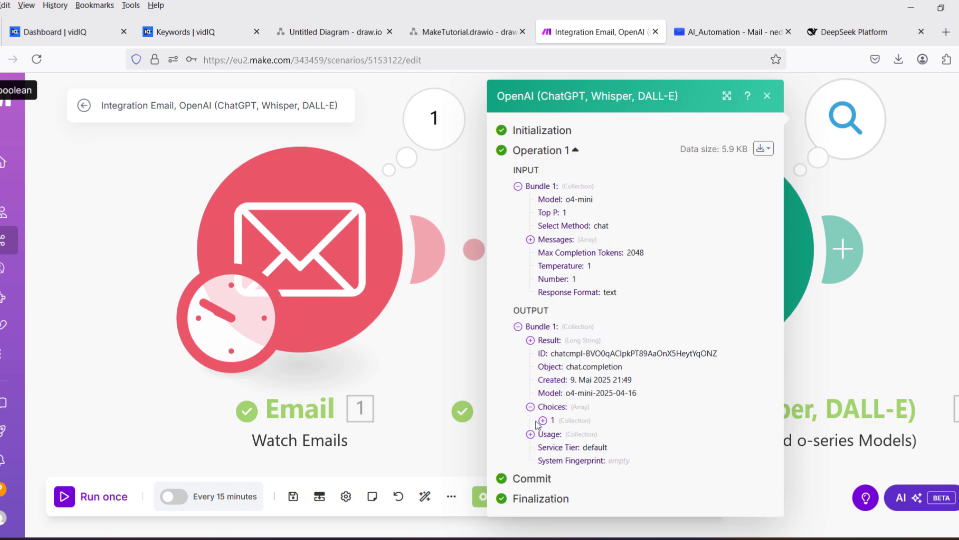
pyautogui.click(543, 420)
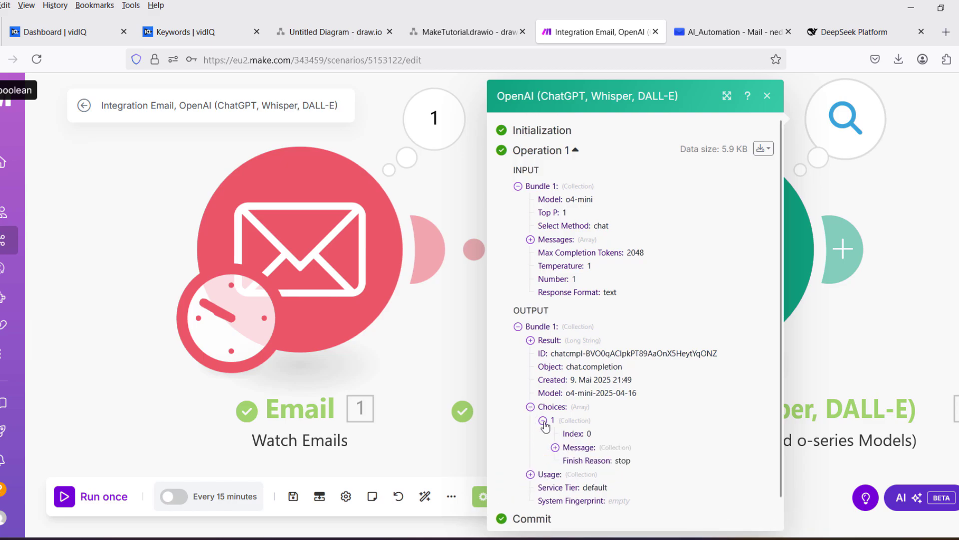
pyautogui.click(555, 447)
pyautogui.scroll(-2, 603, 406)
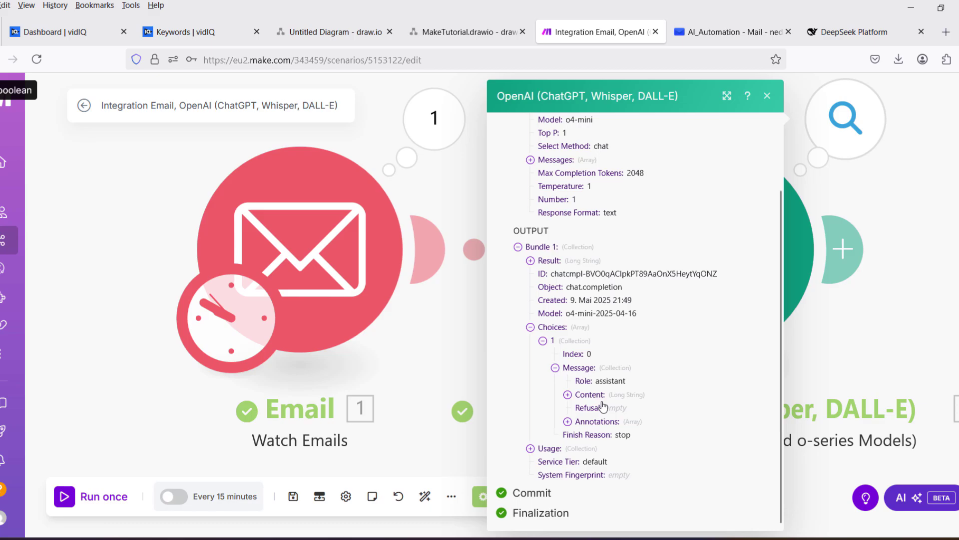
pyautogui.click(567, 394)
pyautogui.scroll(-1, 715, 326)
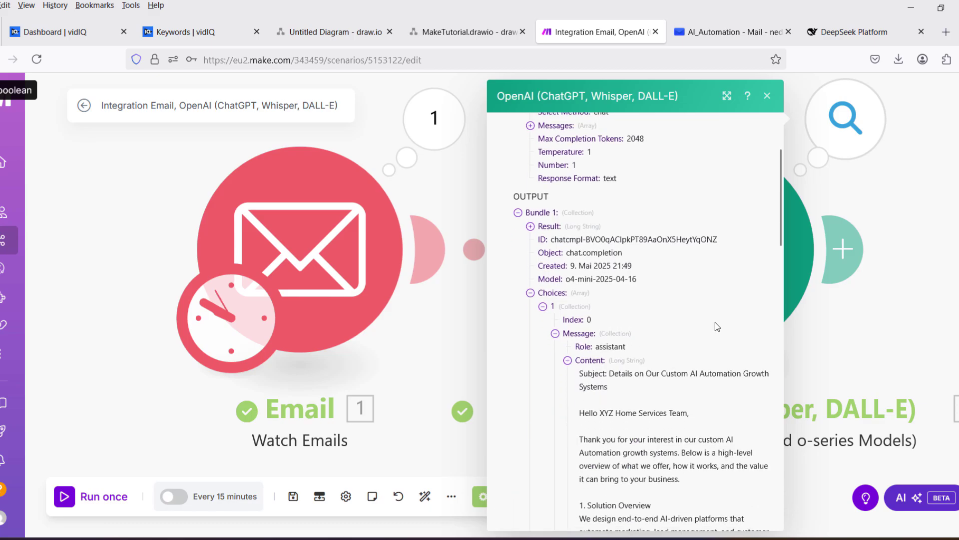
pyautogui.scroll(-5, 715, 321)
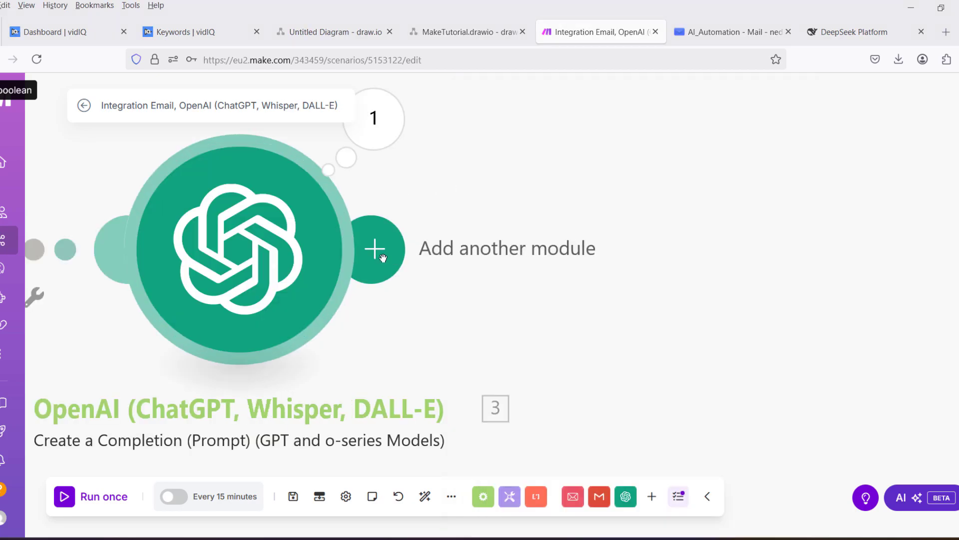
# Add an Email Create a Draft module after OpenAI, saving into the Drafts folder.
pyautogui.click(383, 257)
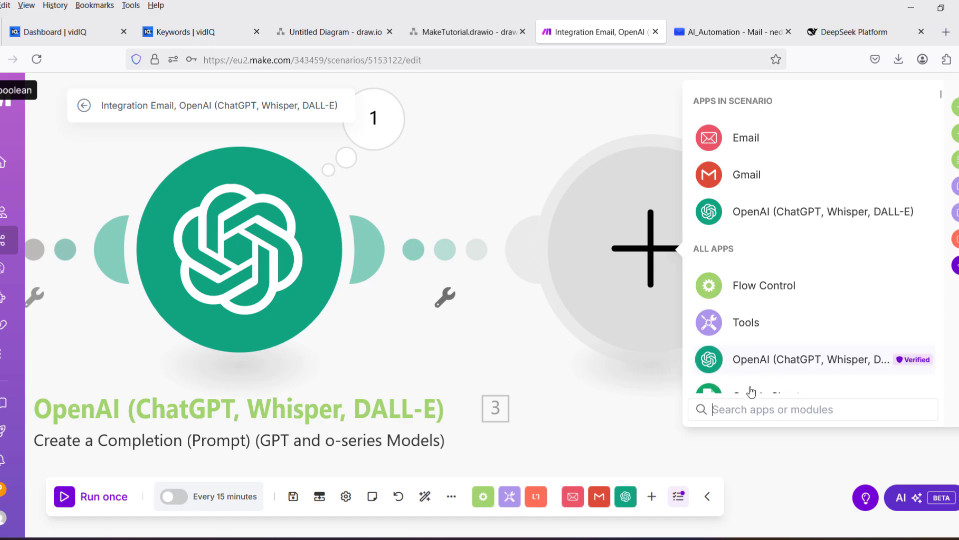
pyautogui.click(737, 138)
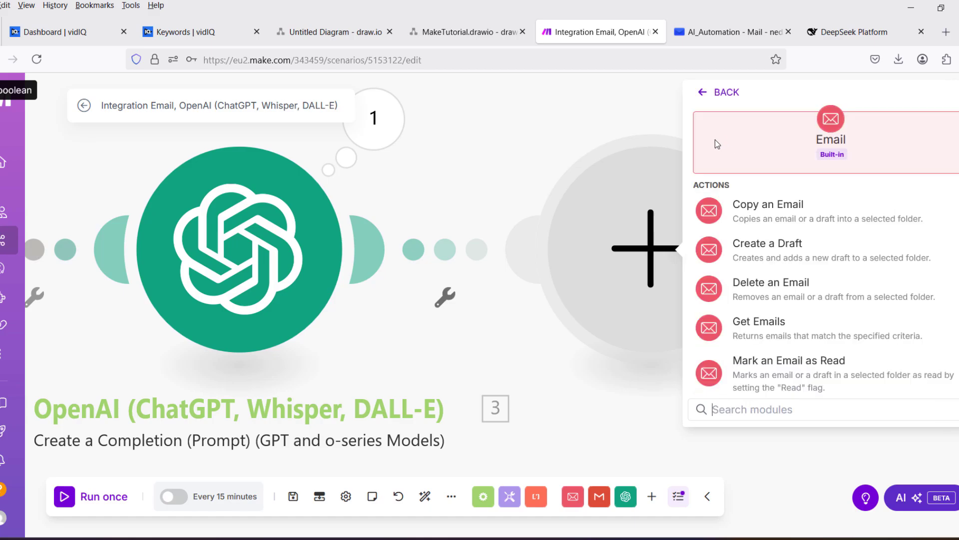
pyautogui.click(751, 255)
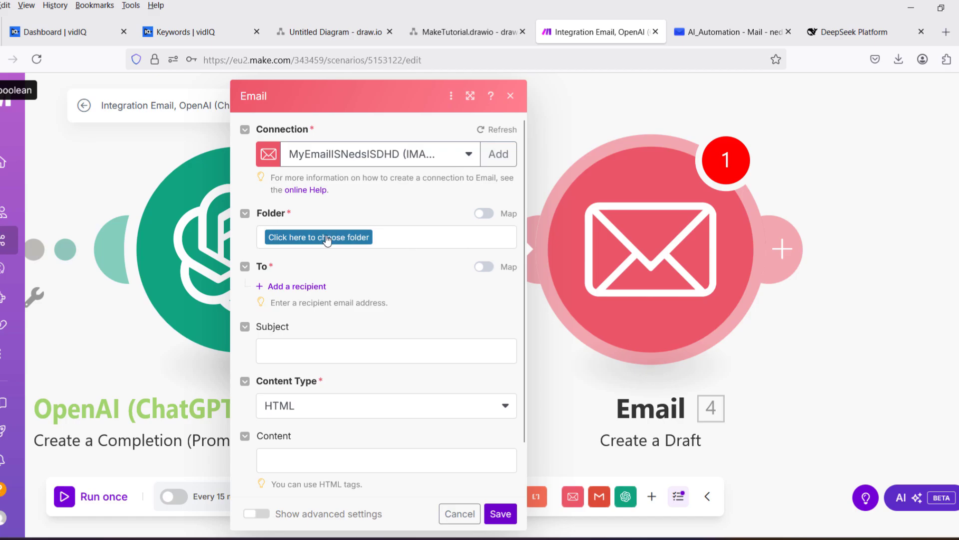
pyautogui.click(307, 238)
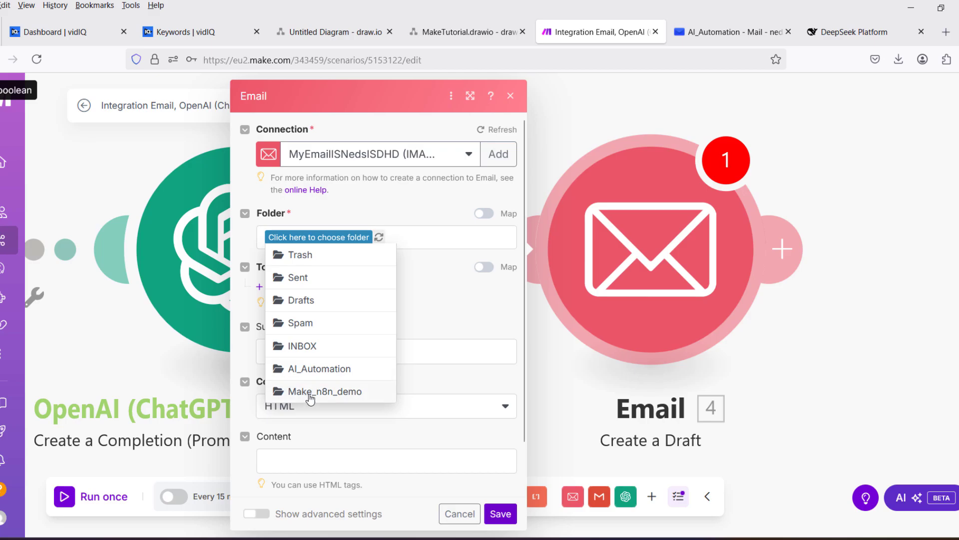
pyautogui.click(315, 303)
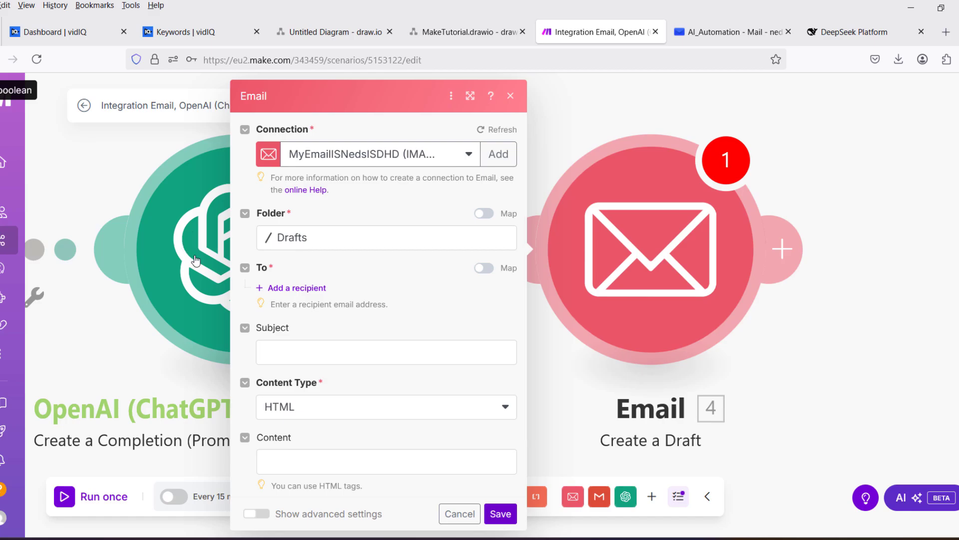
# Add a To recipient mapped to the original email's Sender Email address.
pyautogui.click(276, 353)
pyautogui.scroll(-15, 708, 216)
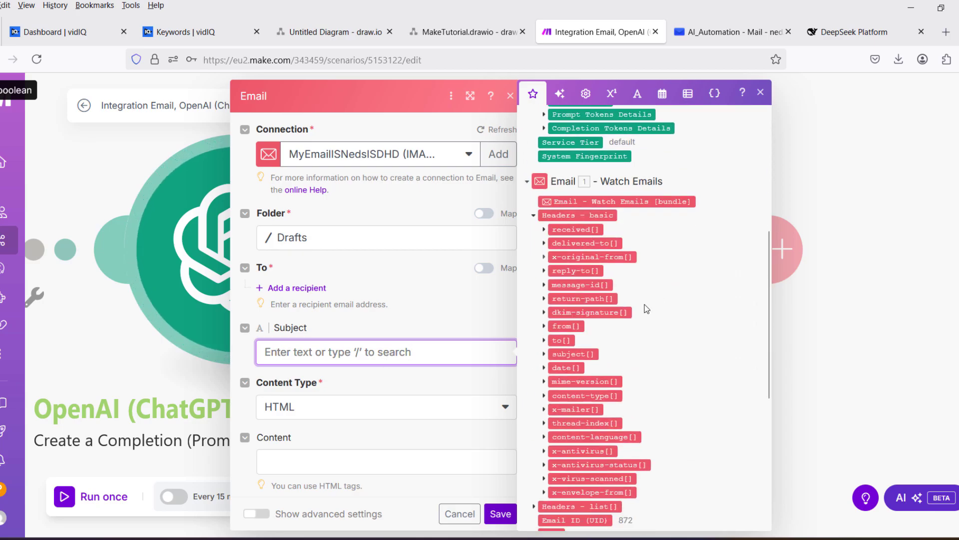
pyautogui.scroll(15, 642, 378)
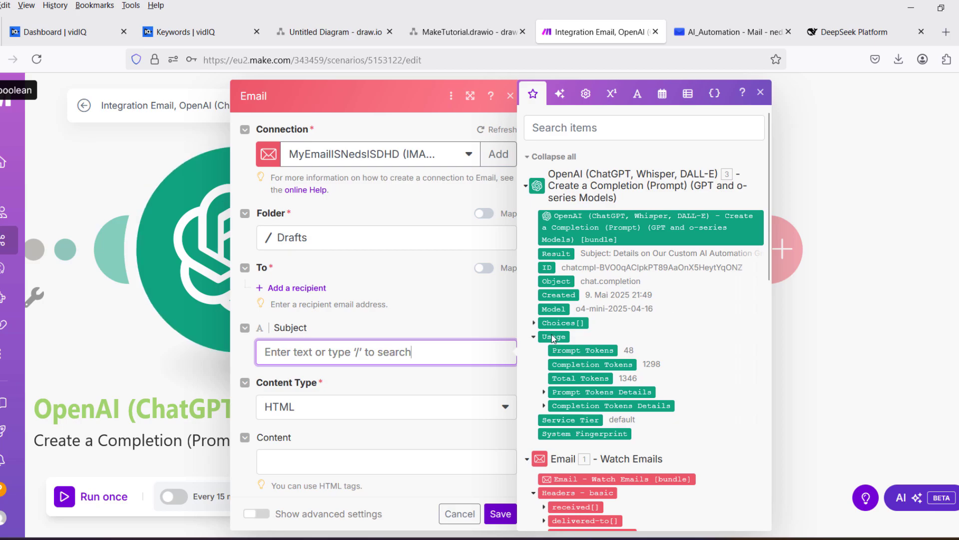
pyautogui.scroll(-10, 629, 337)
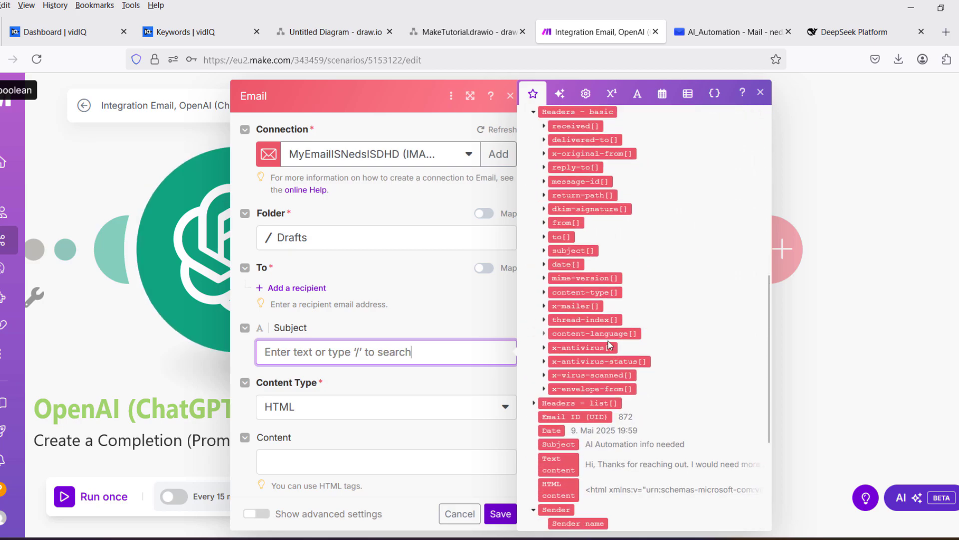
pyautogui.scroll(-5, 610, 344)
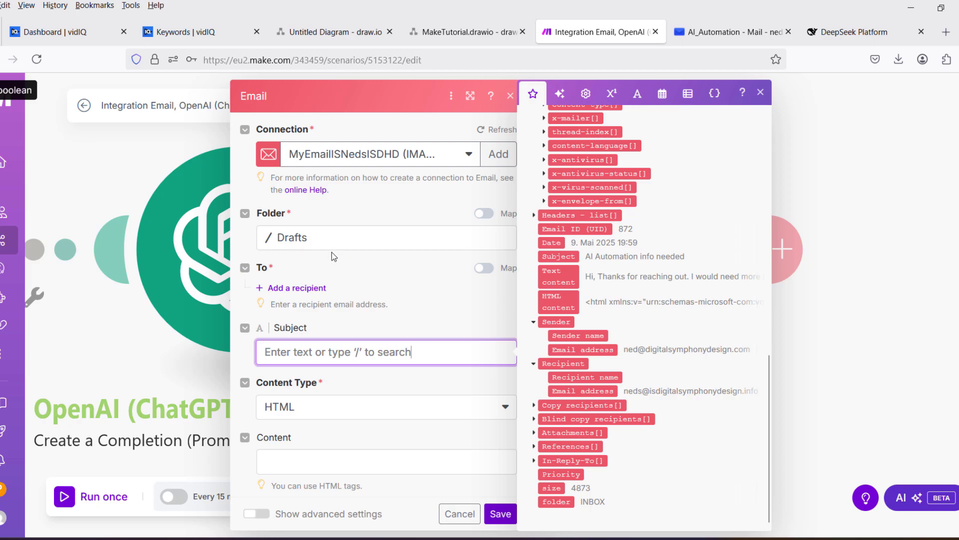
pyautogui.click(295, 290)
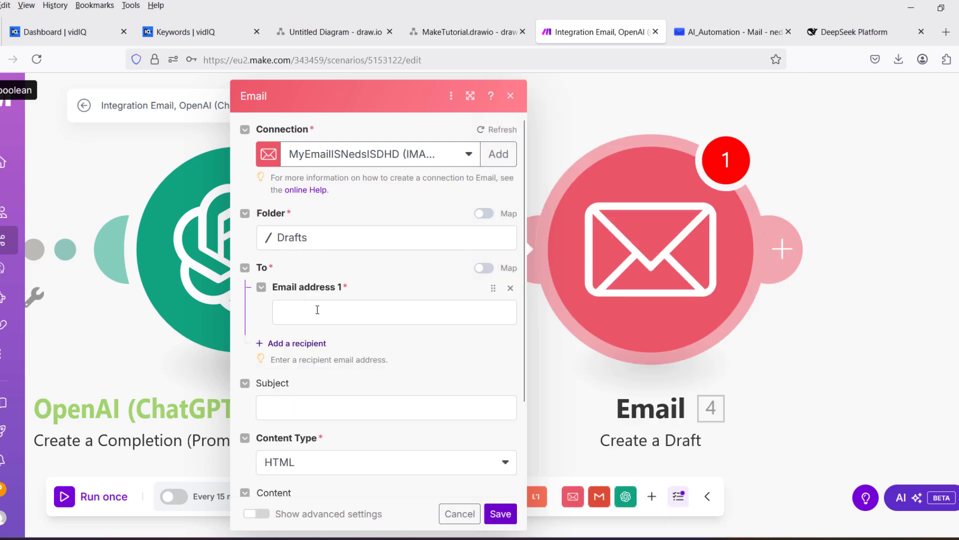
pyautogui.click(317, 310)
pyautogui.scroll(-3, 574, 405)
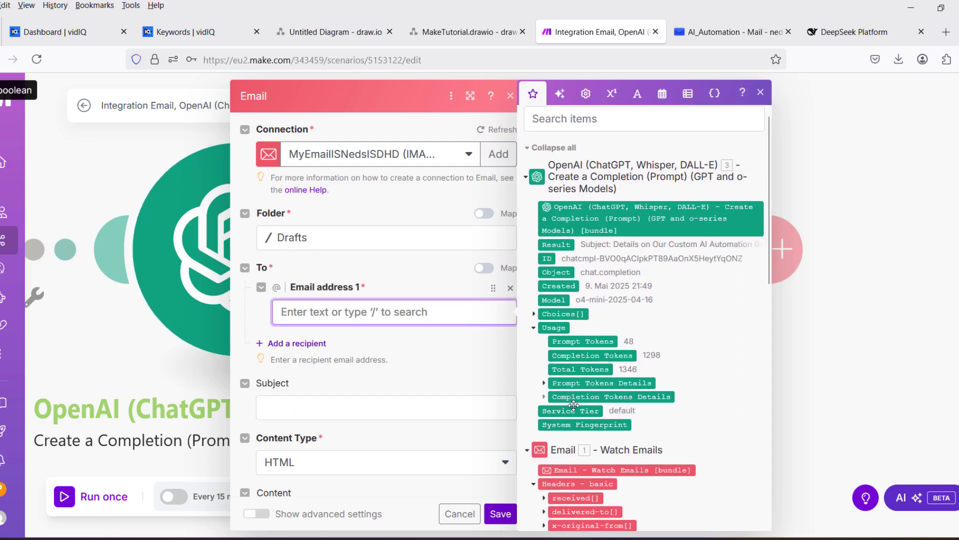
pyautogui.scroll(-8, 574, 405)
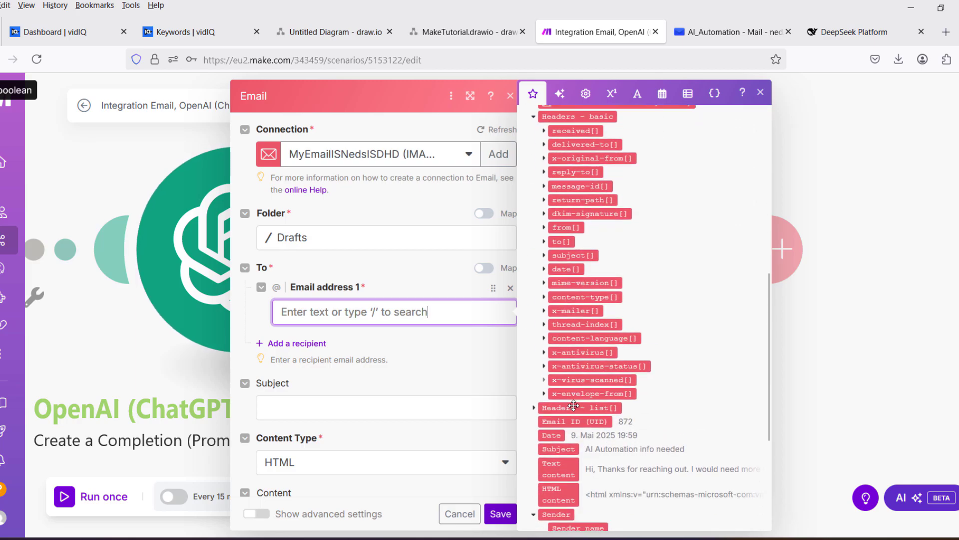
pyautogui.scroll(-1, 576, 410)
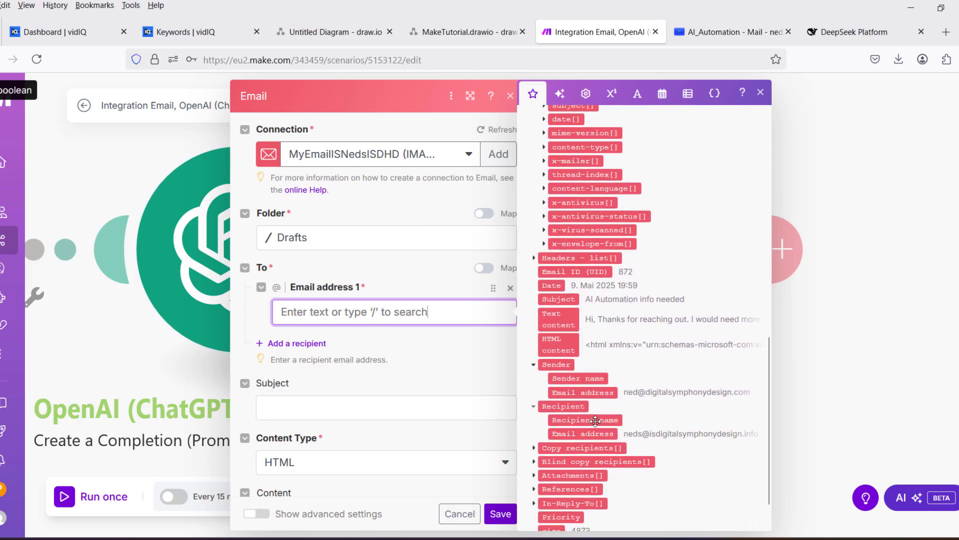
pyautogui.moveTo(591, 395); pyautogui.dragTo(361, 315)
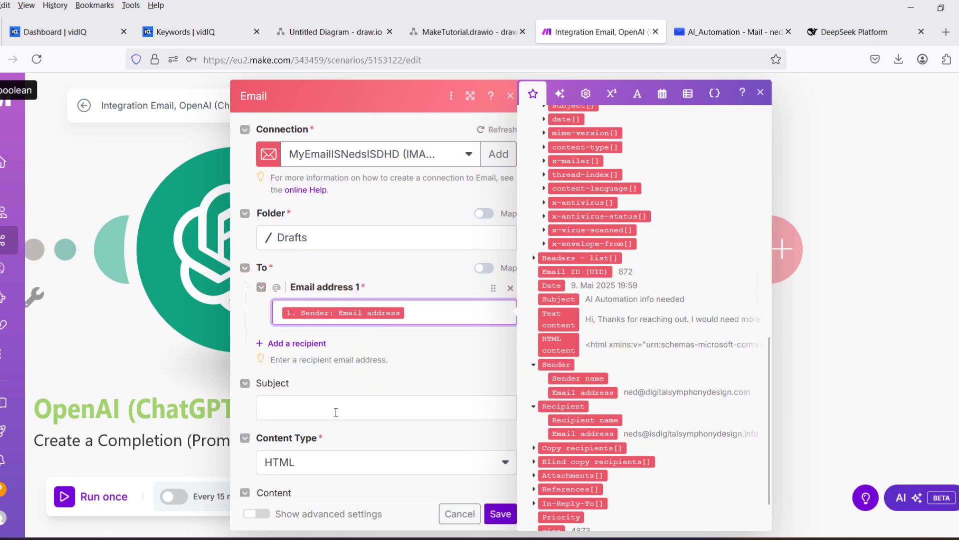
# Set the draft subject to 're:' followed by the original email's Subject.
pyautogui.click(284, 406)
pyautogui.write('re:')
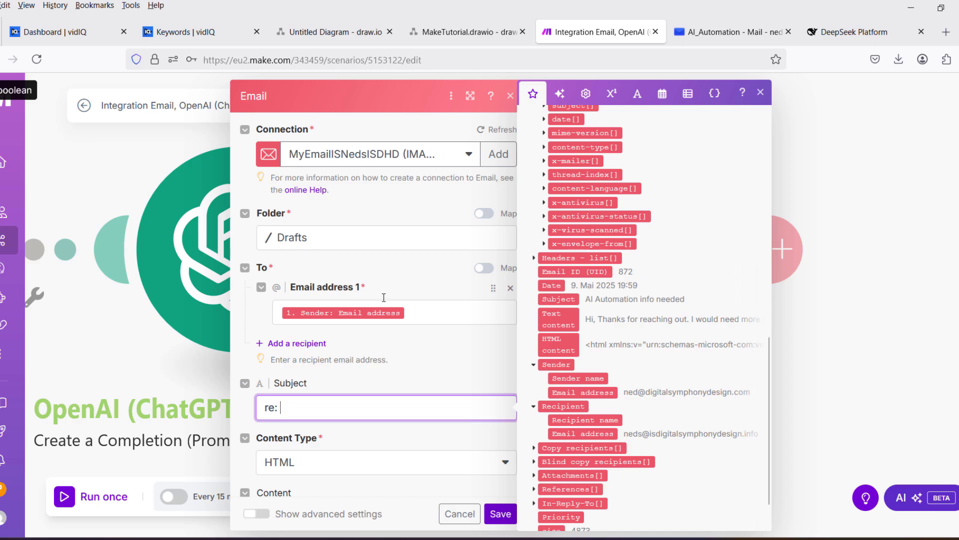
pyautogui.scroll(-1, 604, 362)
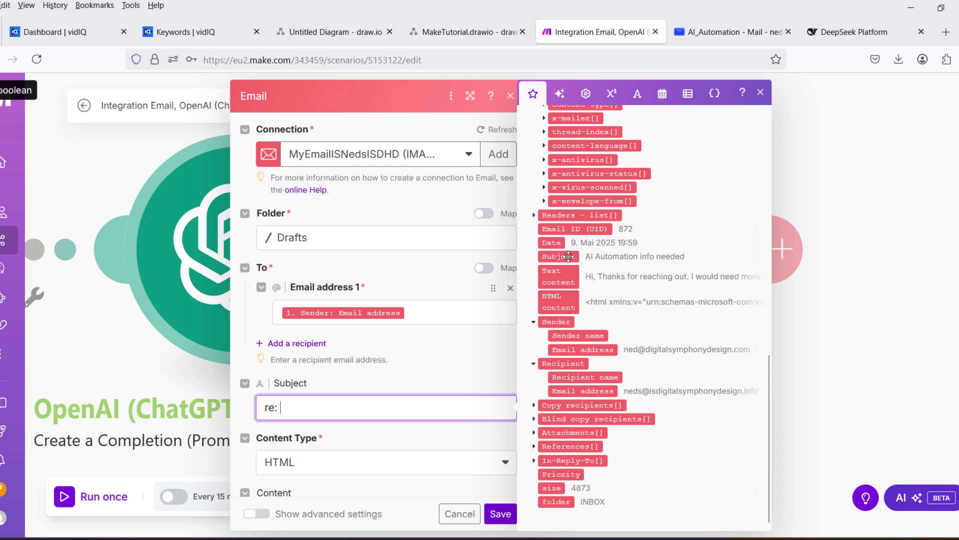
pyautogui.moveTo(568, 256); pyautogui.dragTo(312, 409)
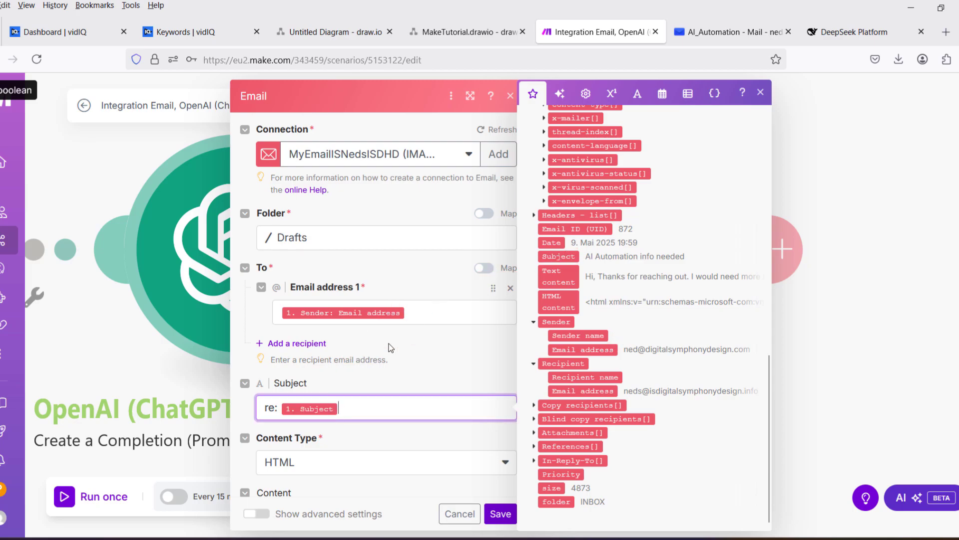
pyautogui.scroll(-2, 389, 350)
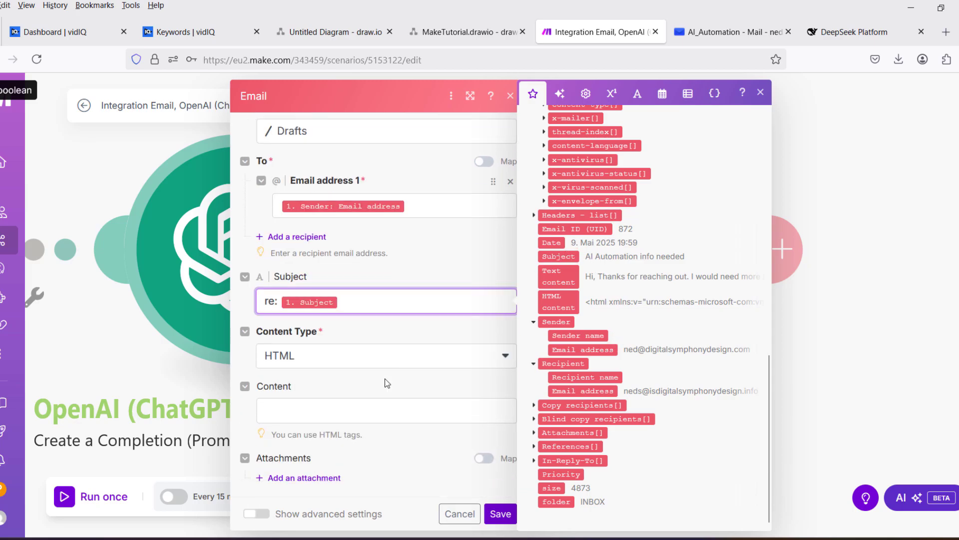
# Make the draft Plaintext with OpenAI's Choices Message Content as body, and save.
pyautogui.click(323, 359)
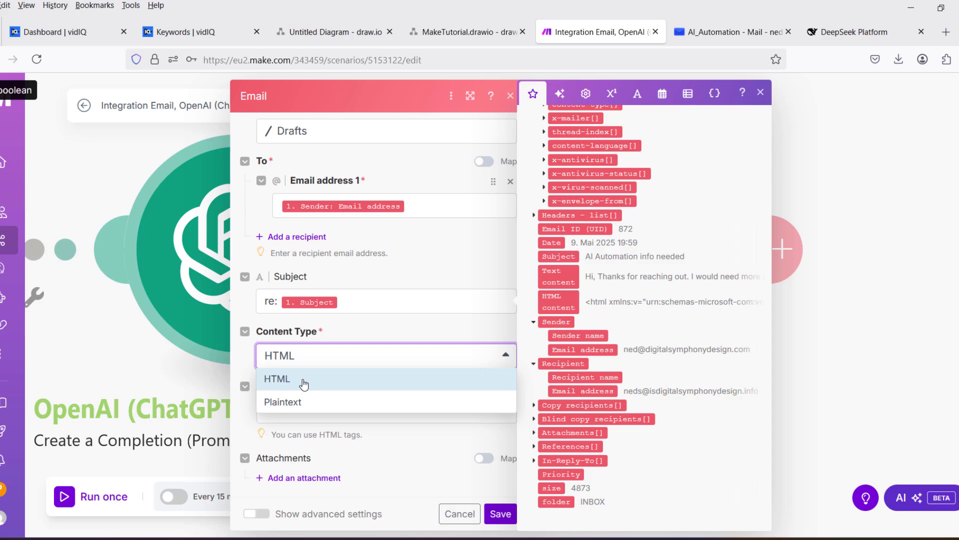
pyautogui.click(330, 376)
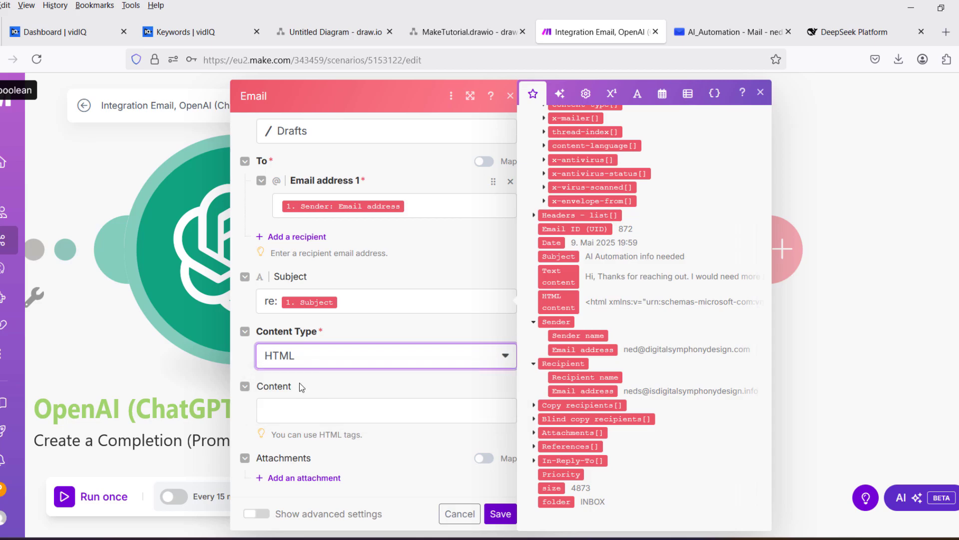
pyautogui.click(312, 360)
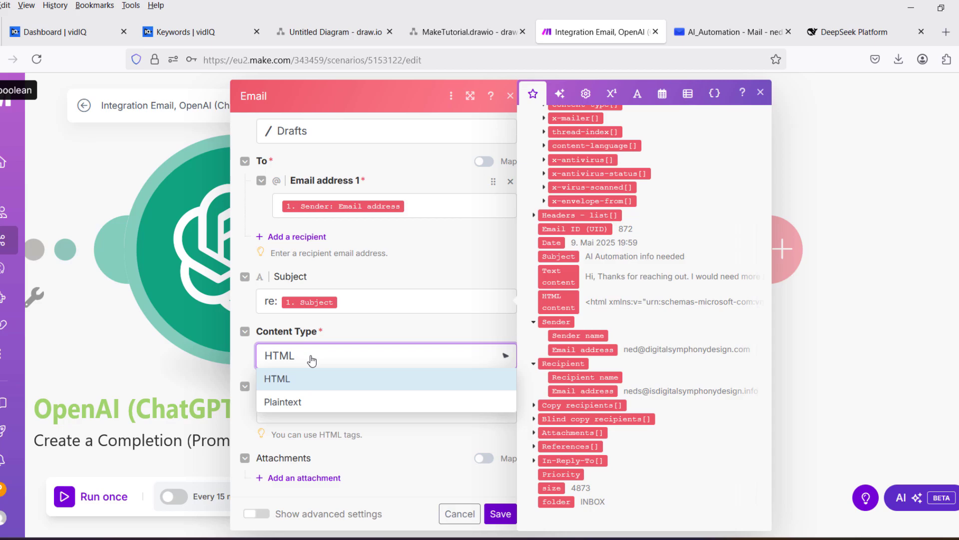
pyautogui.click(306, 403)
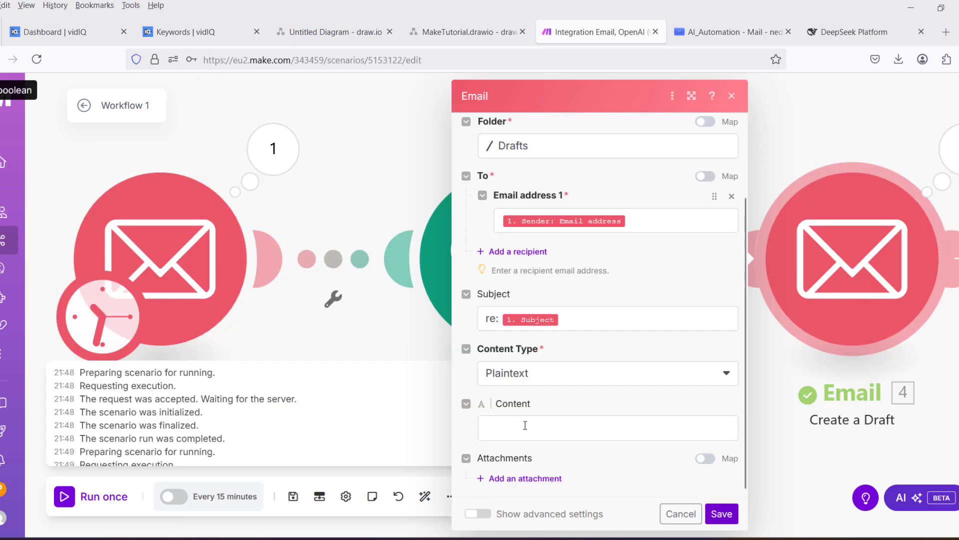
pyautogui.click(524, 425)
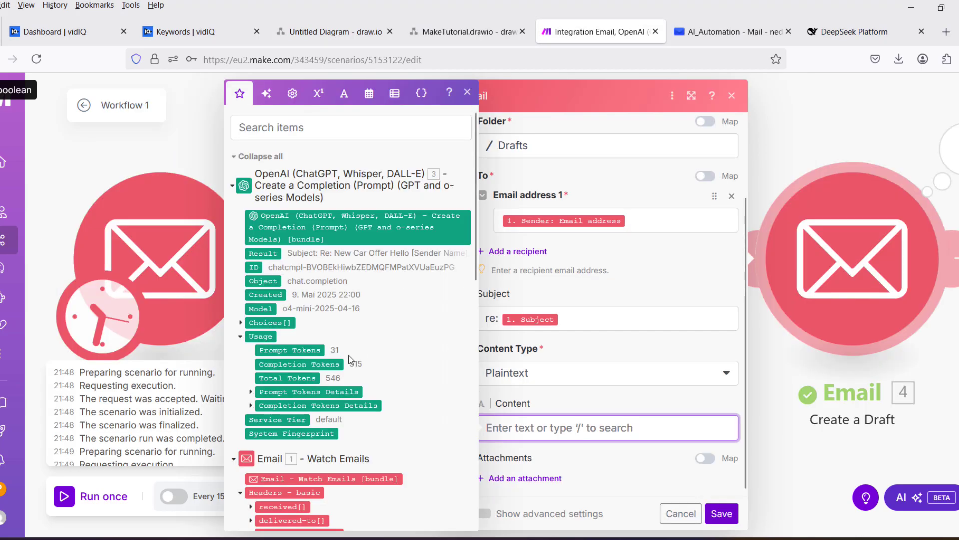
pyautogui.click(240, 323)
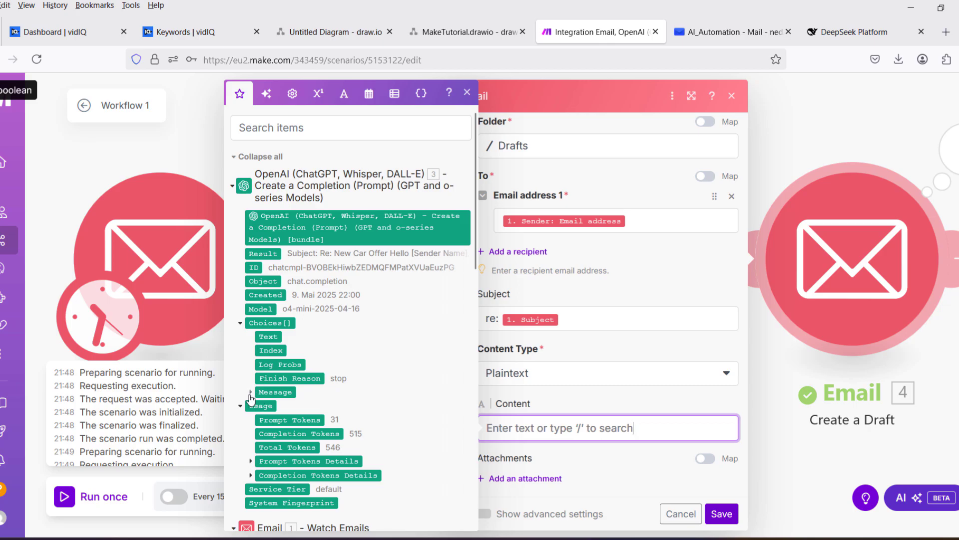
pyautogui.click(251, 391)
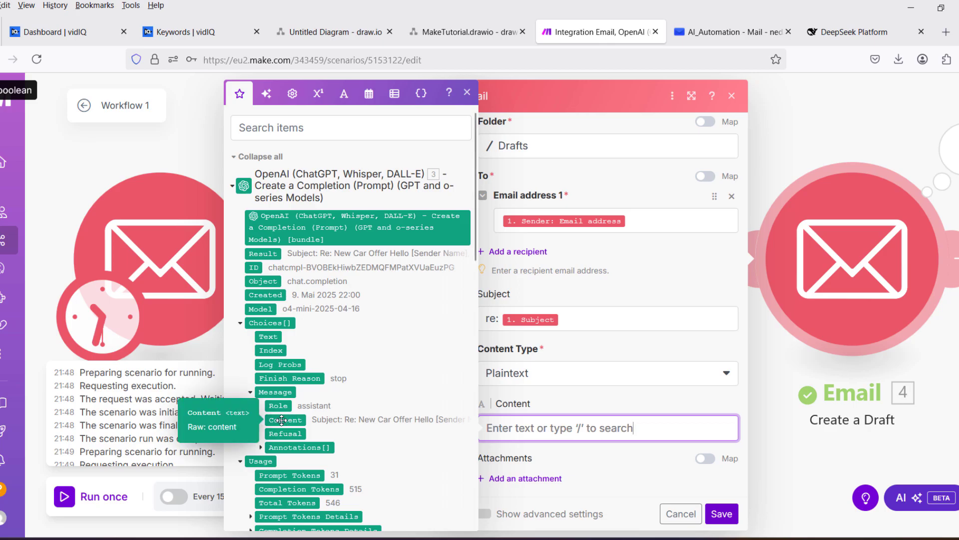
pyautogui.moveTo(286, 418); pyautogui.dragTo(575, 434)
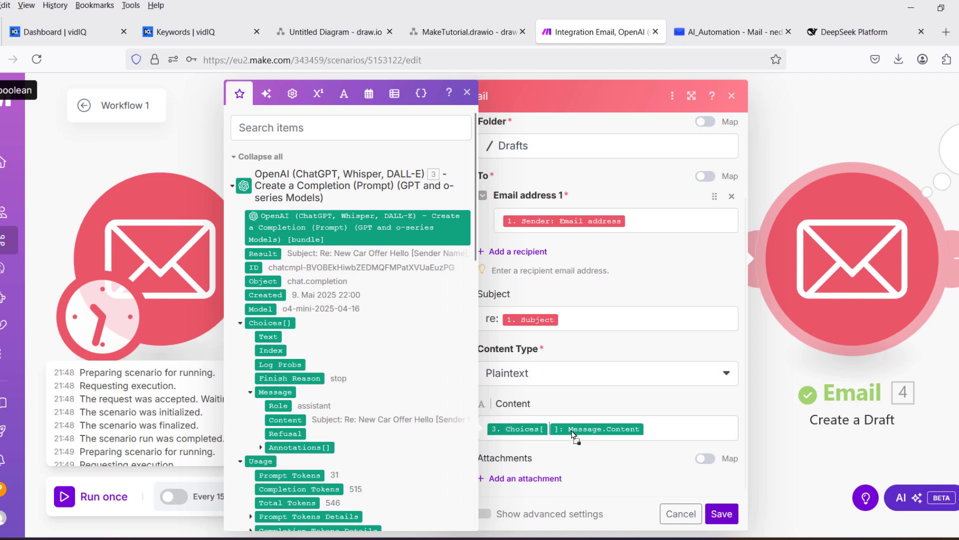
pyautogui.click(725, 517)
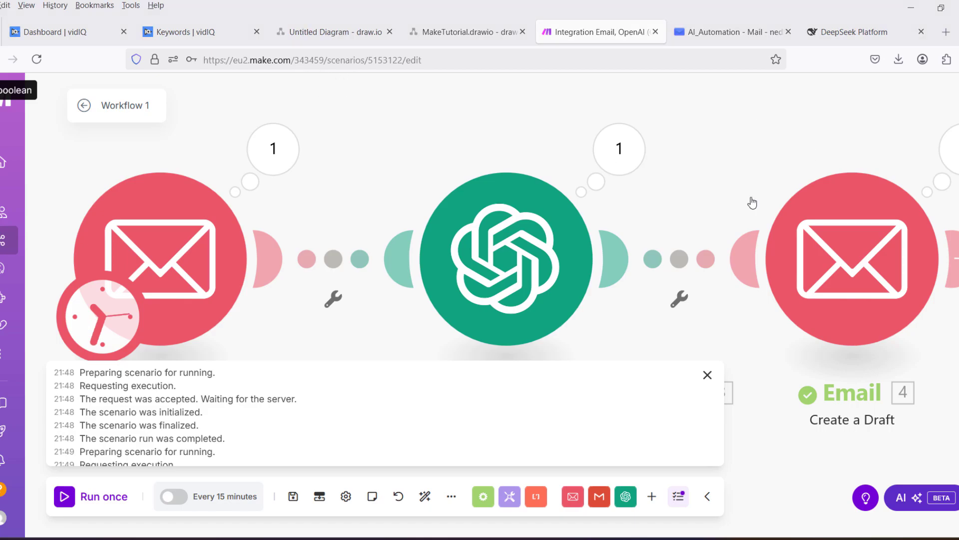
# Switch the OpenAI module's model to chatgpt-4o-latest.
pyautogui.click(513, 270)
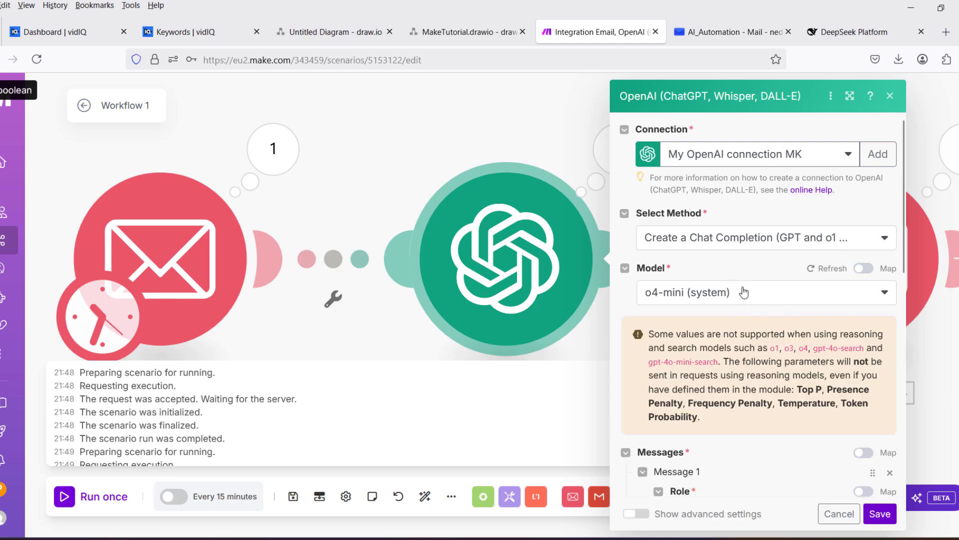
pyautogui.click(744, 292)
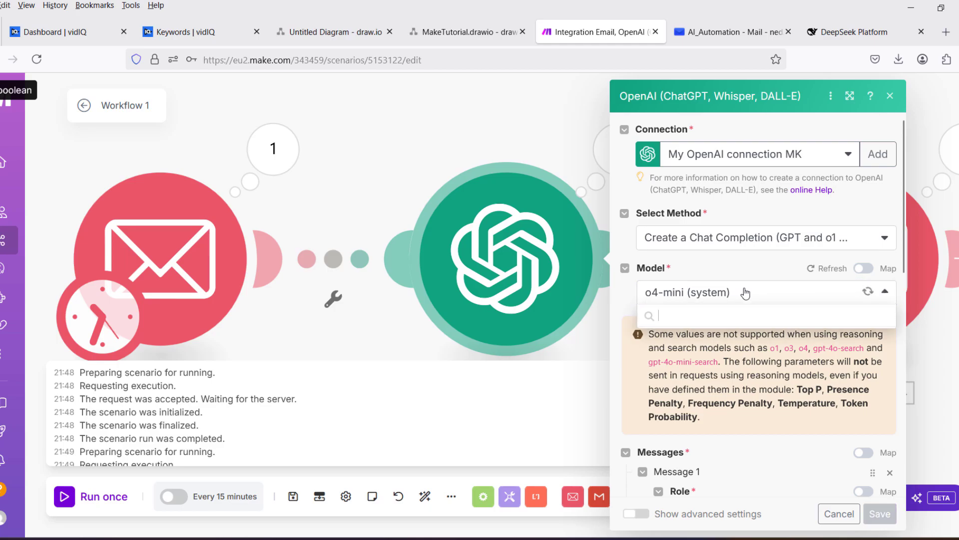
pyautogui.scroll(-10, 712, 394)
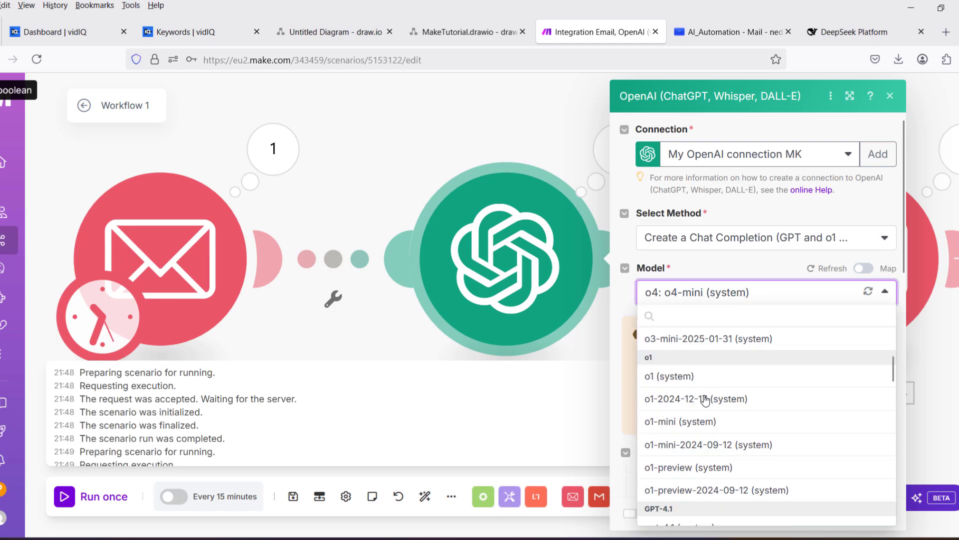
pyautogui.scroll(-1, 705, 399)
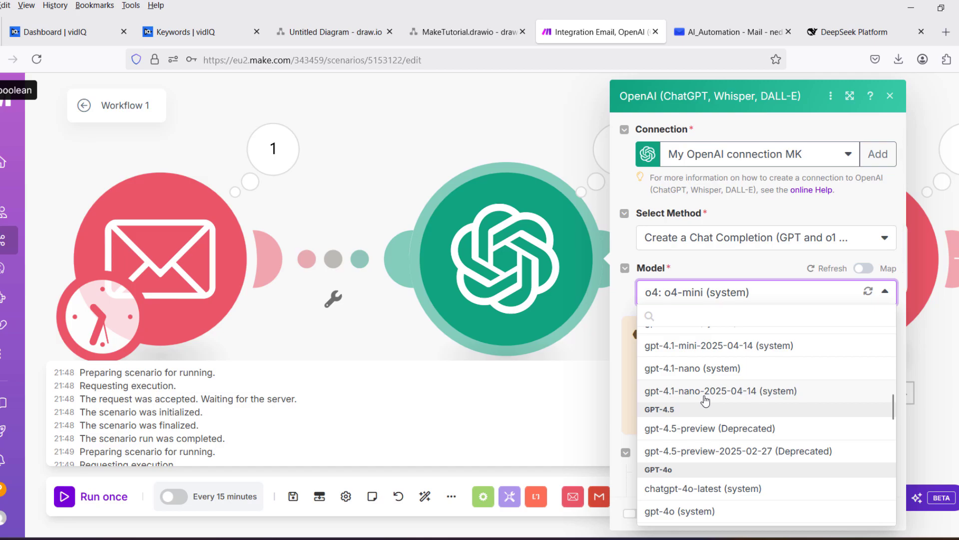
pyautogui.click(694, 489)
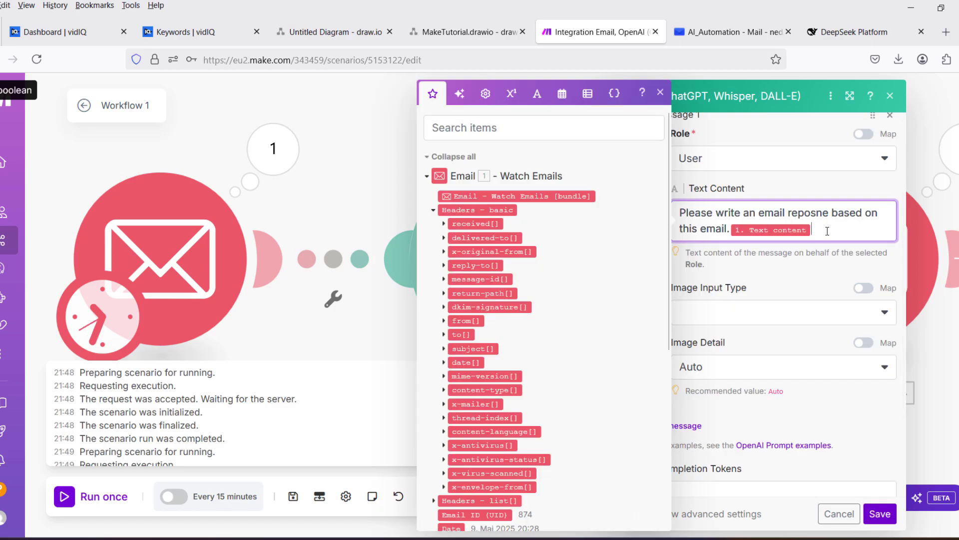
# Paste prompt instructions forbidding subject lines and client names, starting with 'Hi,', and save.
pyautogui.write('Do not include subject line into email response only email body. Dont mention client name just reply with Hi,')
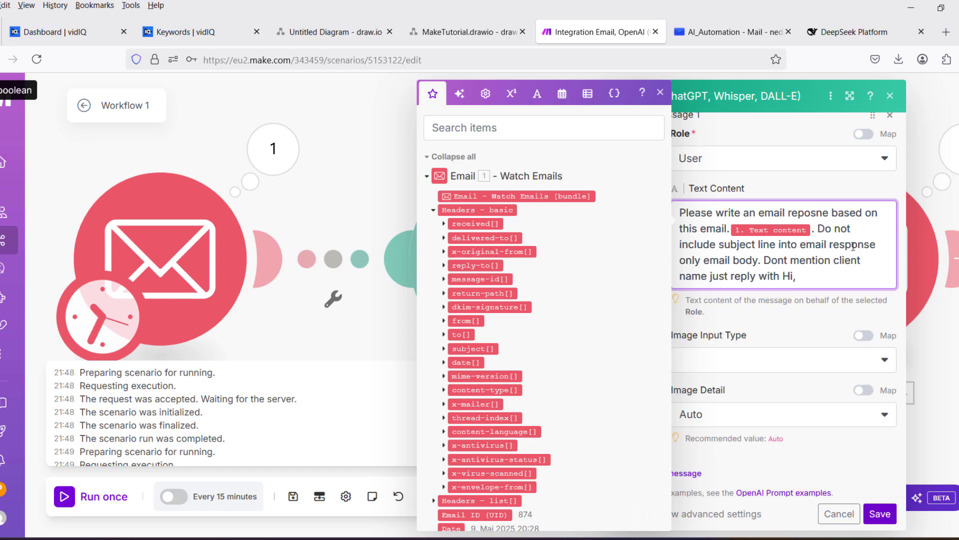
pyautogui.click(880, 516)
pyautogui.click(880, 514)
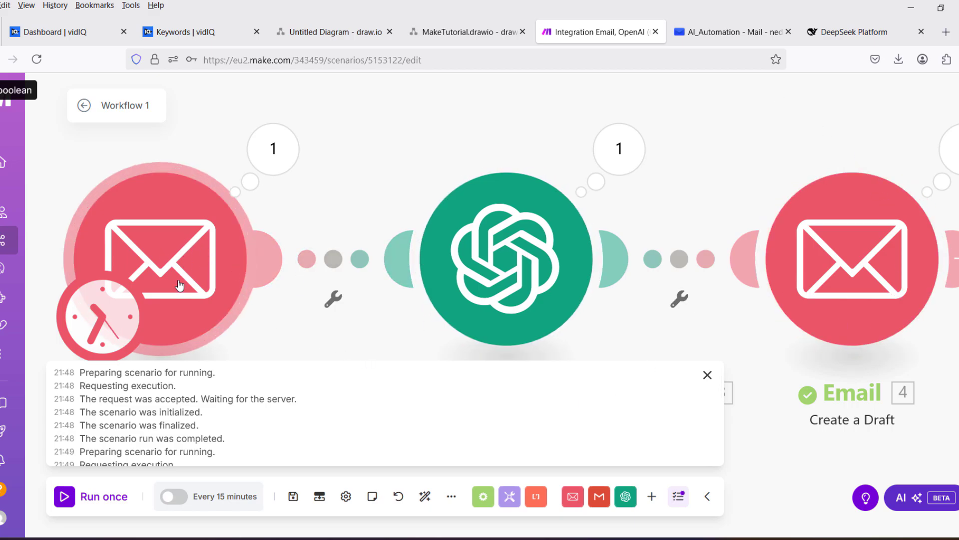
# Set the email watcher to start from the AI Automation email.
pyautogui.rightClick(188, 258)
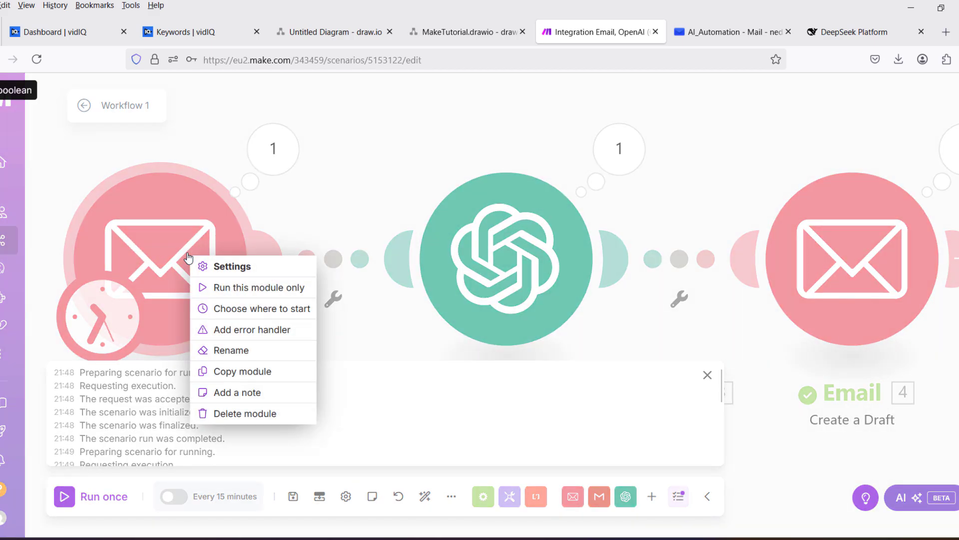
pyautogui.click(254, 310)
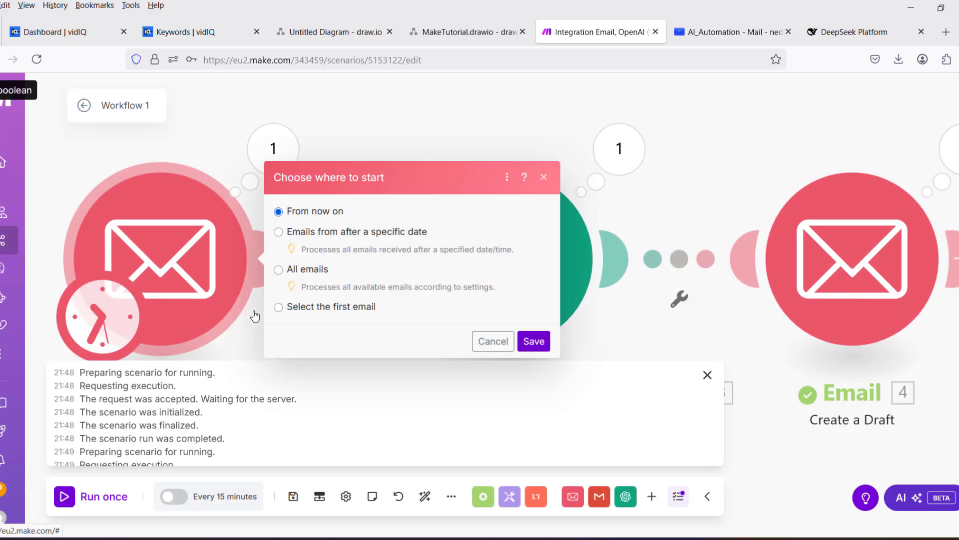
pyautogui.click(322, 310)
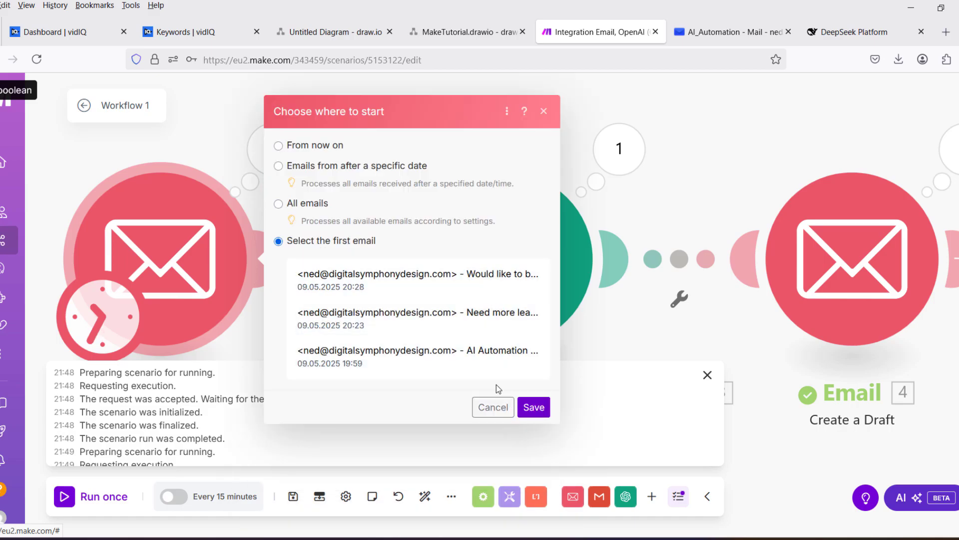
pyautogui.click(478, 360)
pyautogui.click(533, 407)
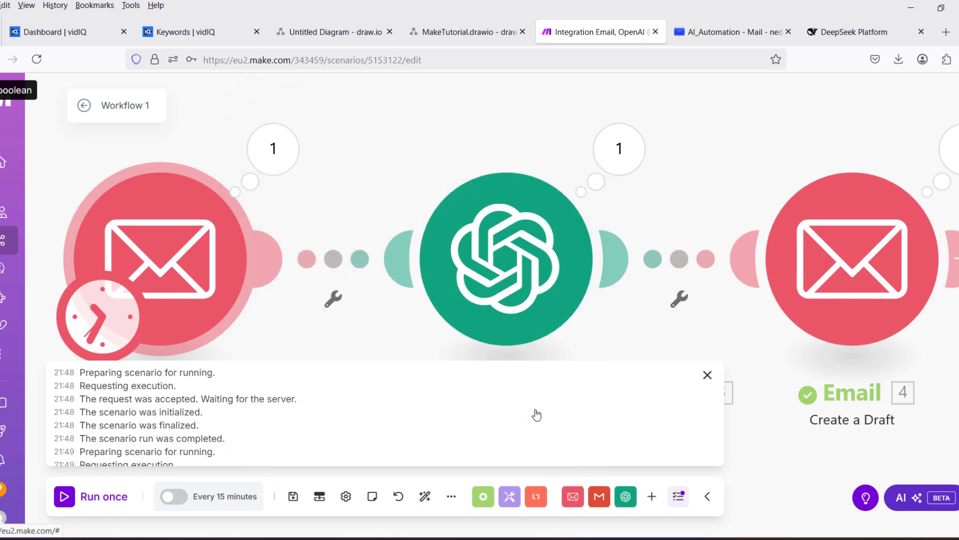
# Run once and expand OpenAI's Choices > Message > Content to read the 'Hi,' reply.
pyautogui.click(69, 500)
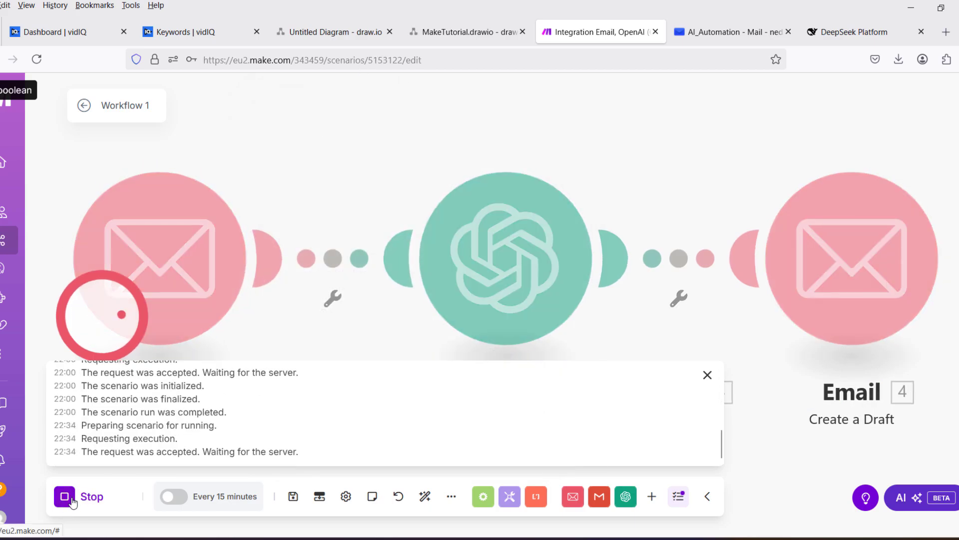
pyautogui.click(620, 149)
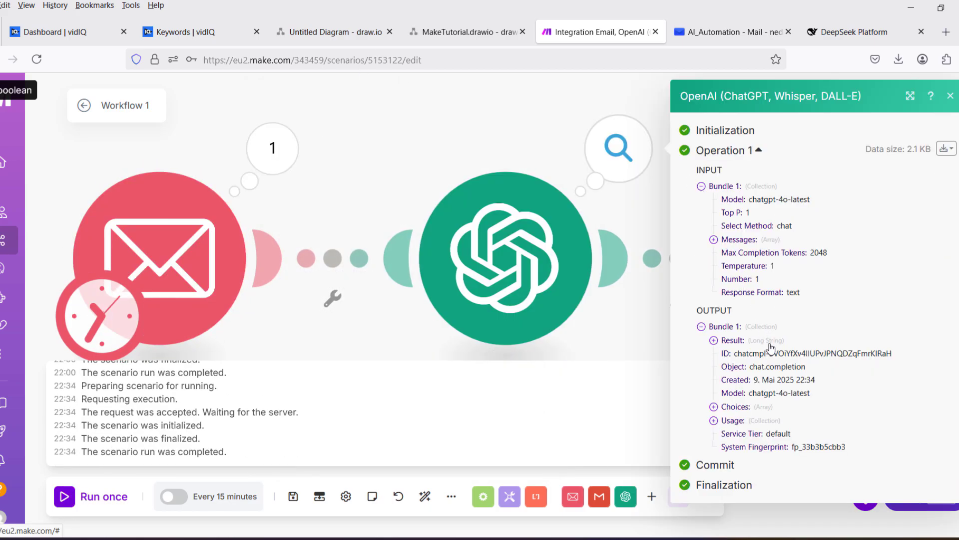
pyautogui.click(714, 407)
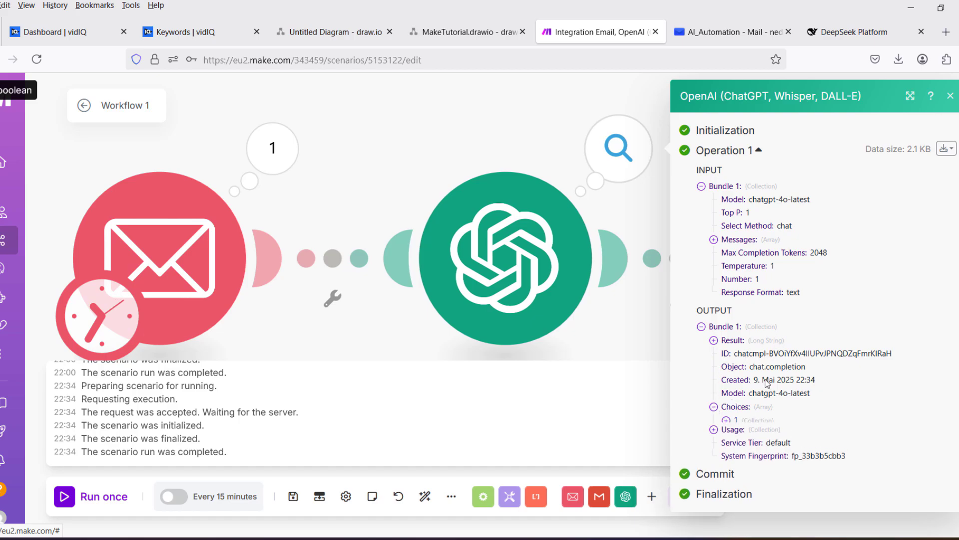
pyautogui.click(726, 421)
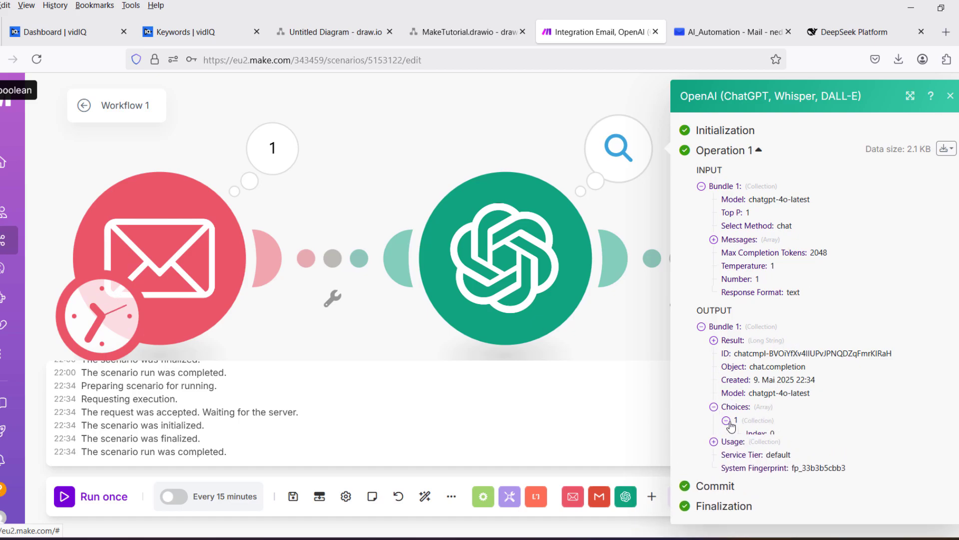
pyautogui.scroll(-1, 756, 460)
pyautogui.click(738, 408)
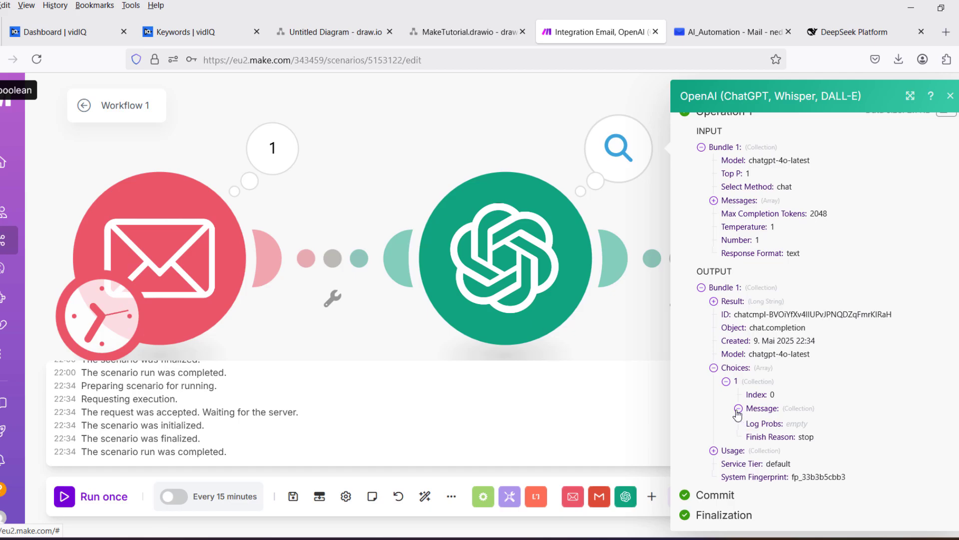
pyautogui.click(752, 437)
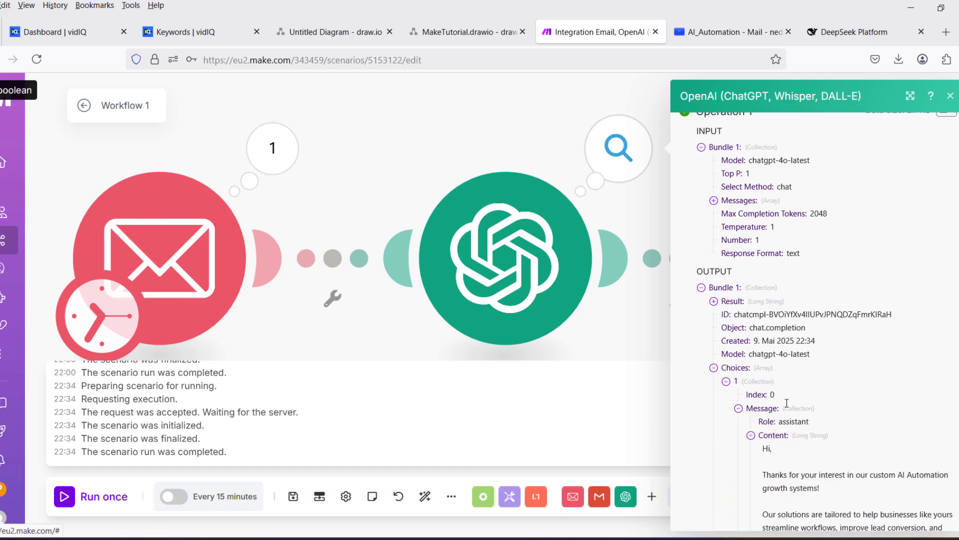
pyautogui.scroll(-5, 799, 240)
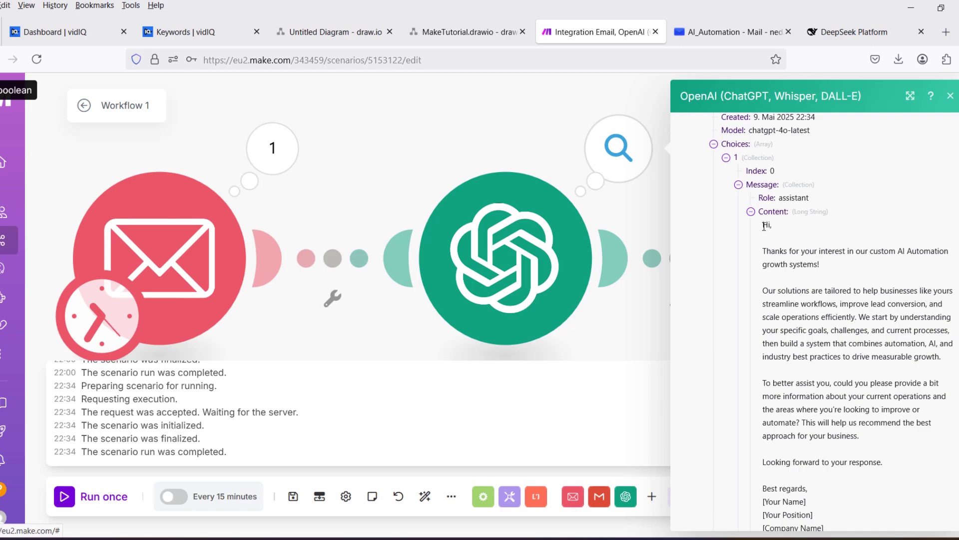
pyautogui.moveTo(763, 225); pyautogui.dragTo(880, 331)
pyautogui.click(877, 274)
pyautogui.scroll(-5, 842, 450)
pyautogui.scroll(5, 790, 296)
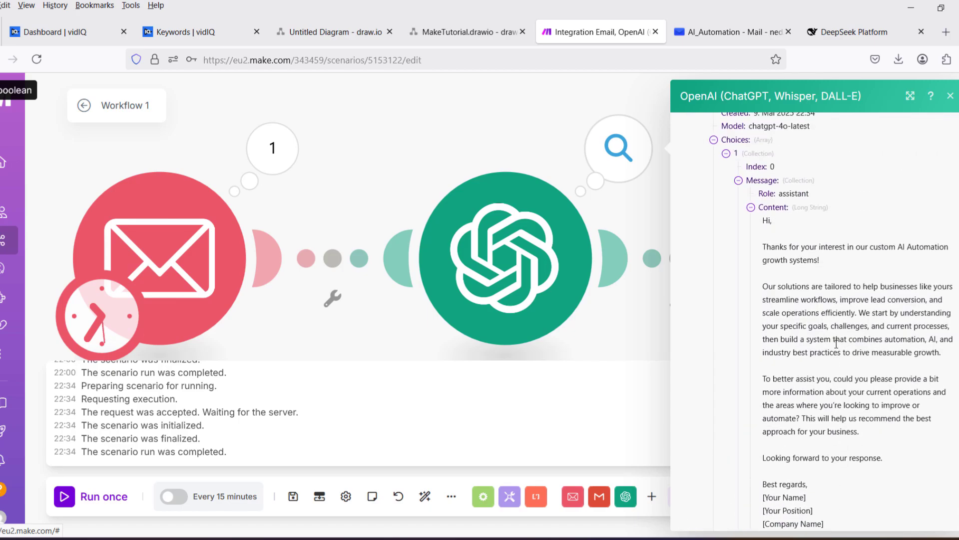
# Close the OpenAI output details, the email module settings and the execution log.
pyautogui.click(646, 215)
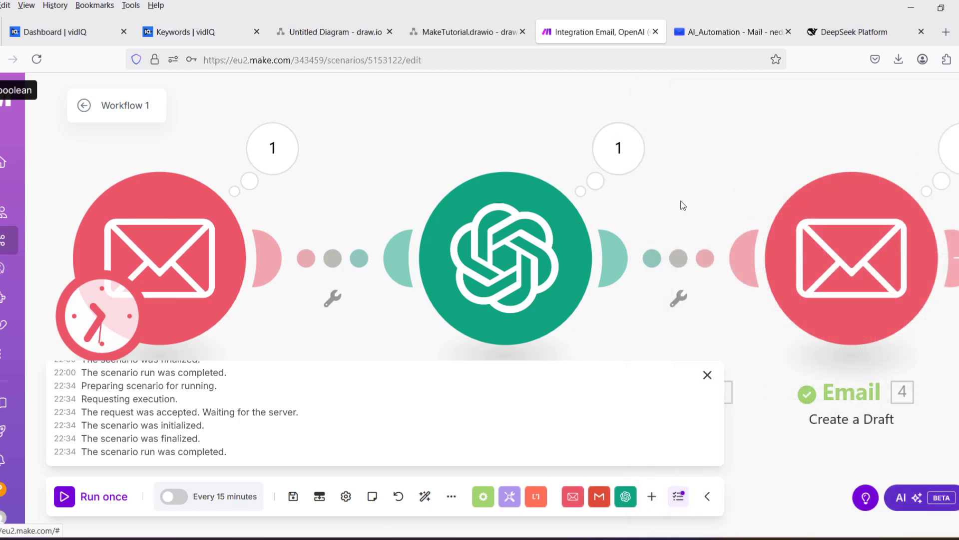
pyautogui.click(800, 180)
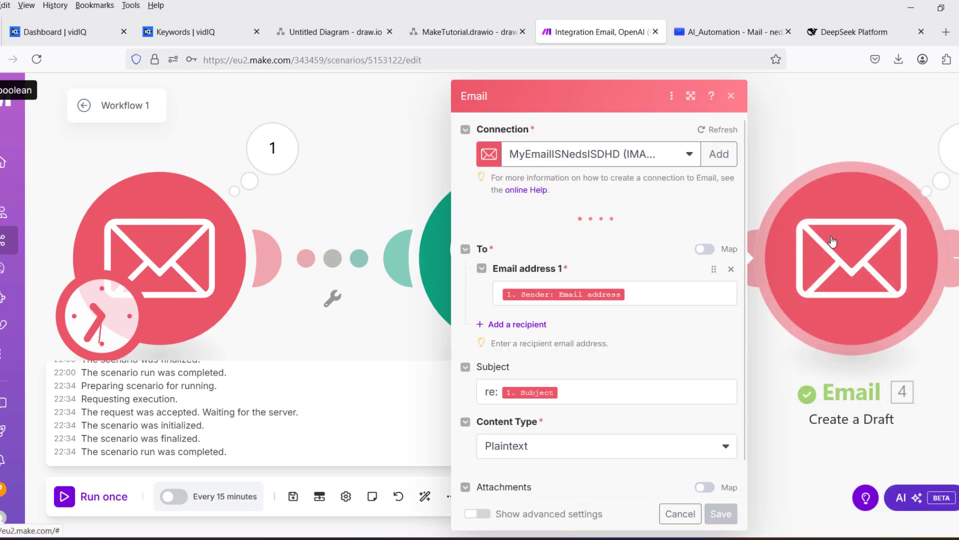
pyautogui.click(731, 96)
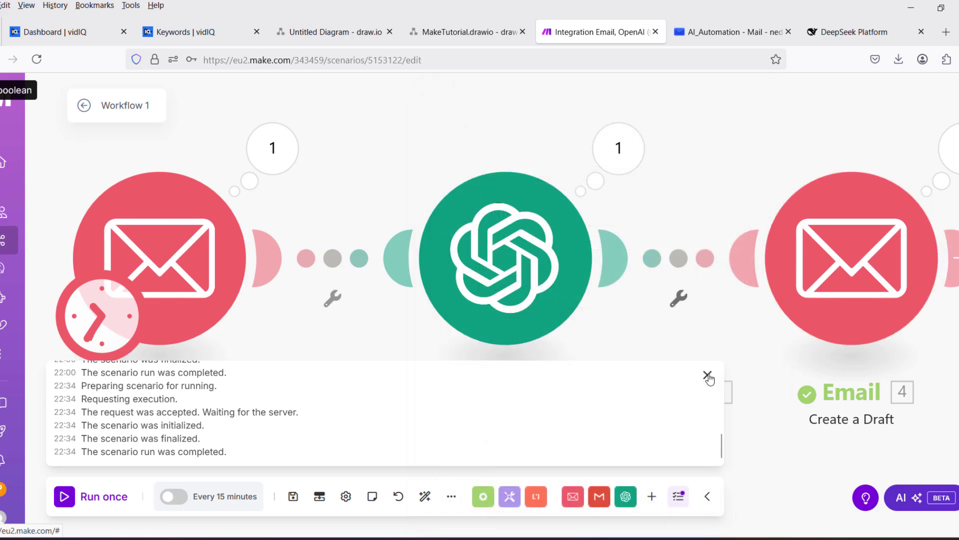
pyautogui.click(707, 375)
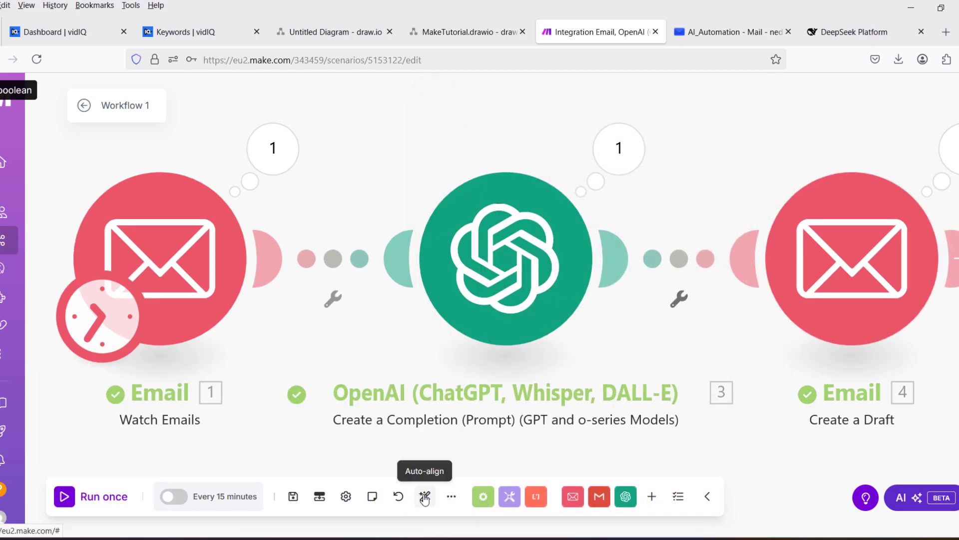
# Auto-align the three modules in a row and review Create a Draft's Content mapped from OpenAI.
pyautogui.moveTo(504, 298); pyautogui.dragTo(538, 156)
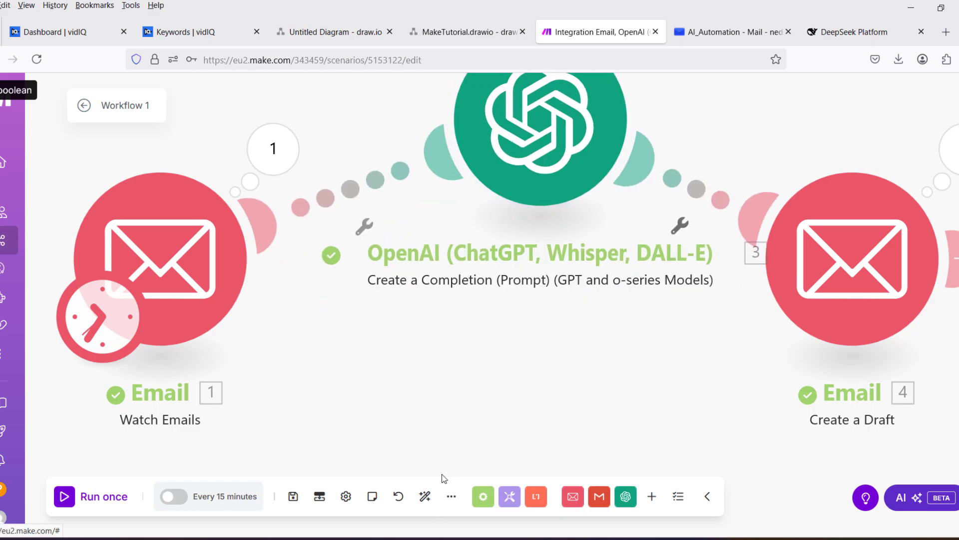
pyautogui.click(425, 496)
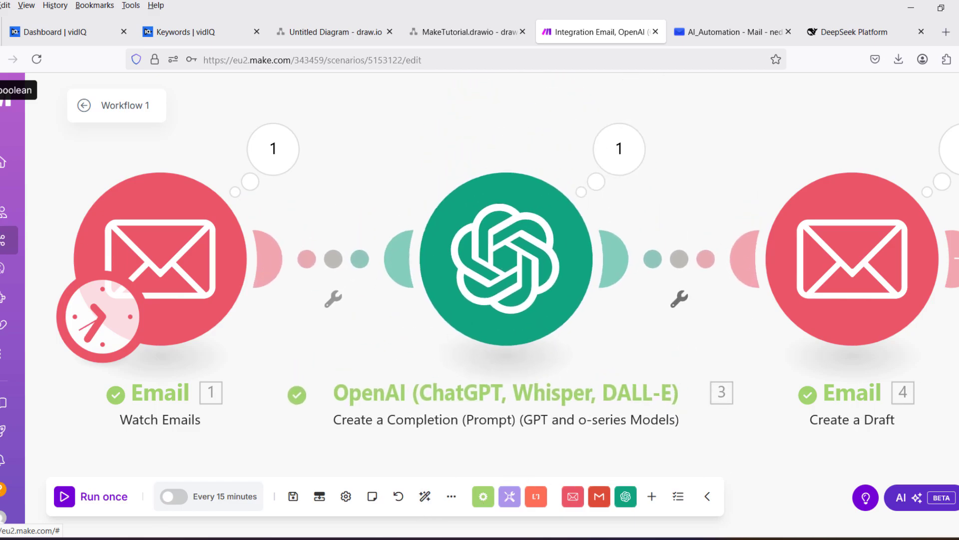
pyautogui.click(869, 241)
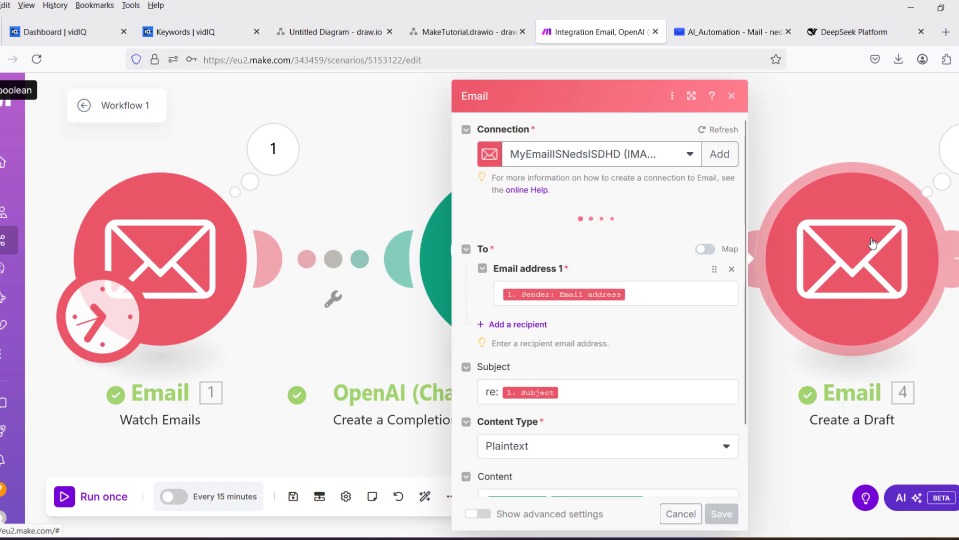
pyautogui.scroll(-2, 655, 309)
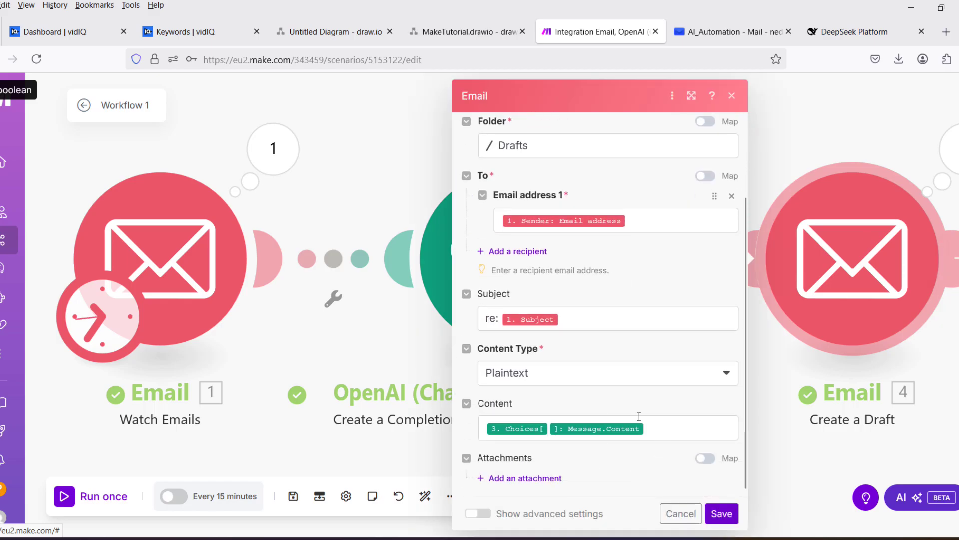
# Close the email module settings and select the signature placeholder lines in the drafted reply.
pyautogui.click(732, 96)
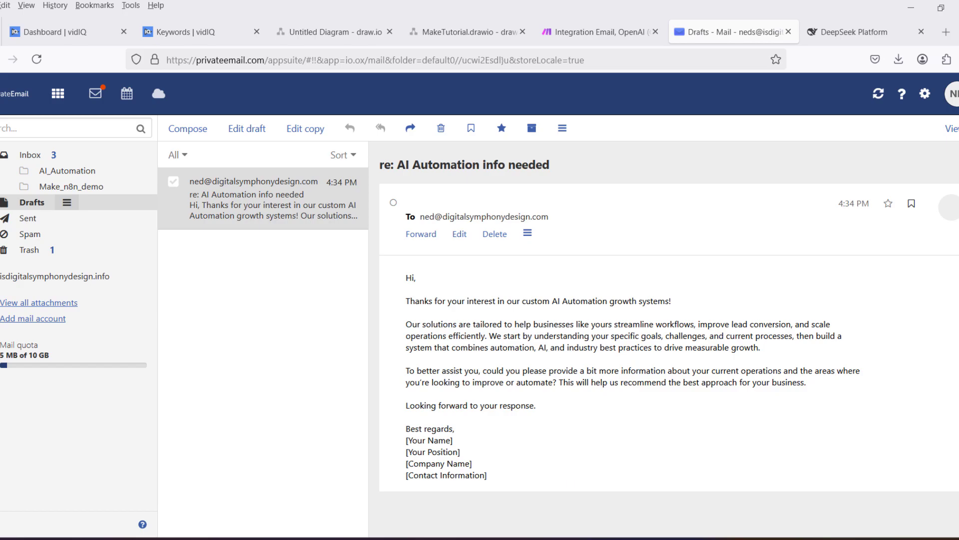
pyautogui.moveTo(493, 478); pyautogui.dragTo(405, 440)
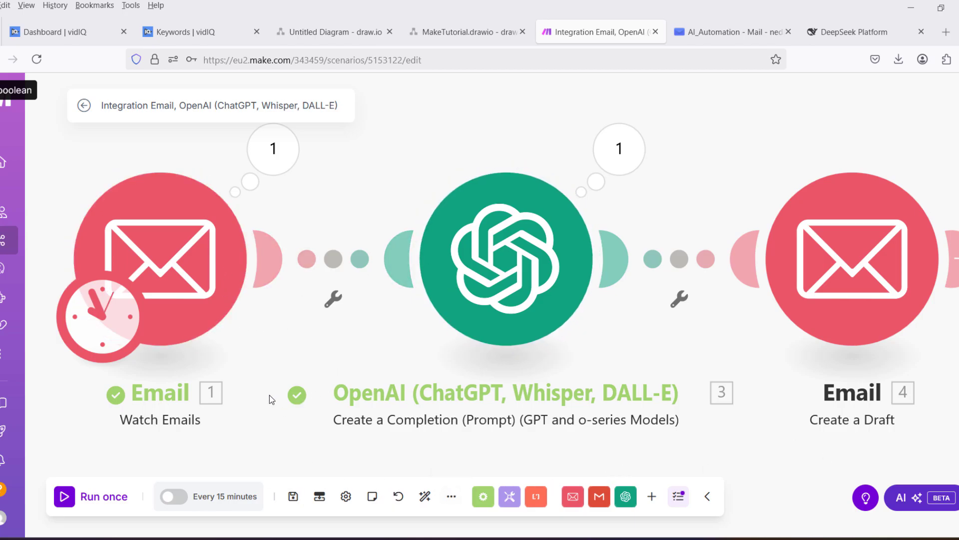
# Turn on scheduling and try the daily and Monday–Tuesday weekly run options.
pyautogui.click(173, 497)
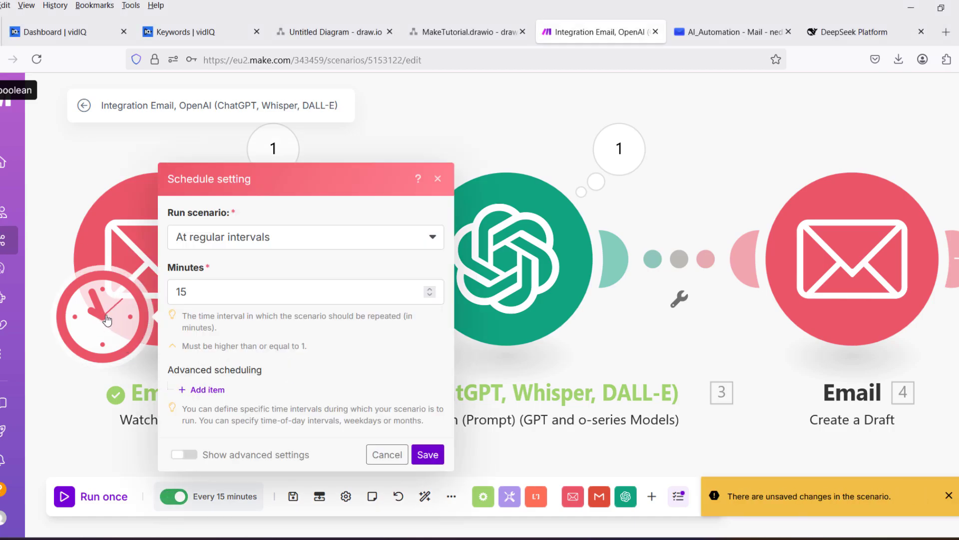
pyautogui.click(276, 240)
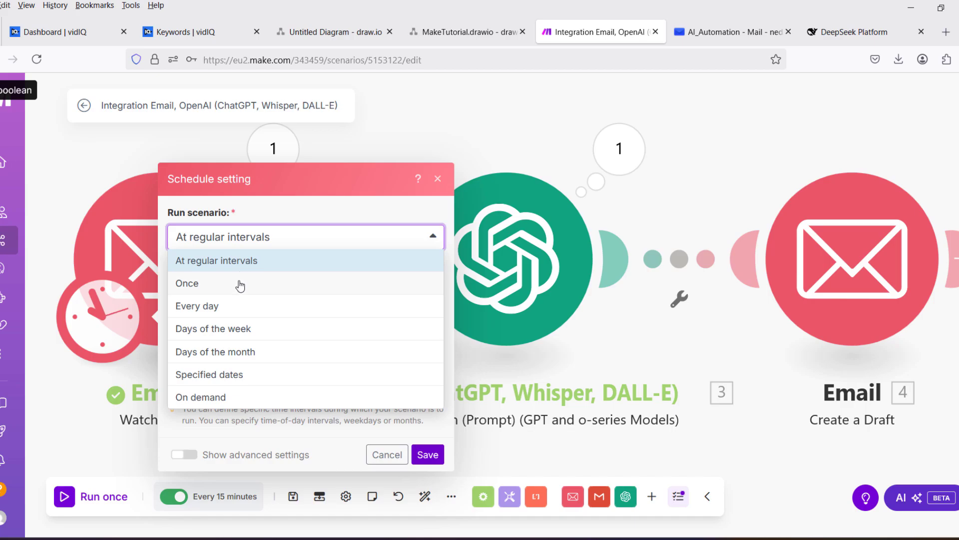
pyautogui.click(243, 312)
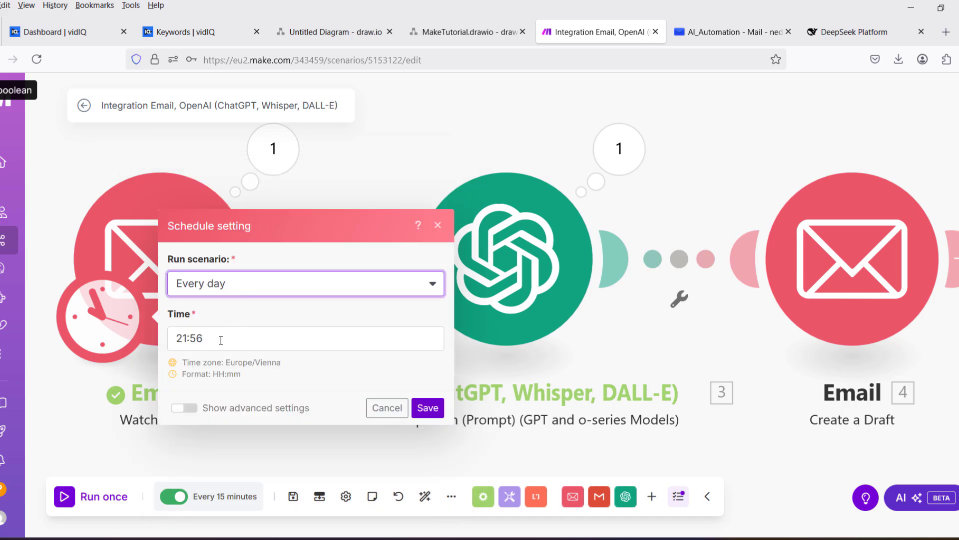
pyautogui.click(270, 288)
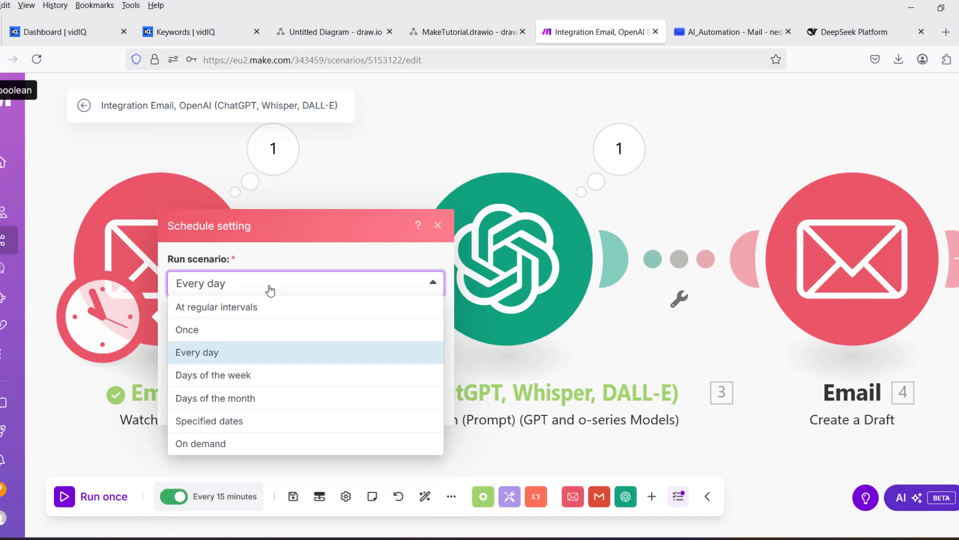
pyautogui.click(231, 378)
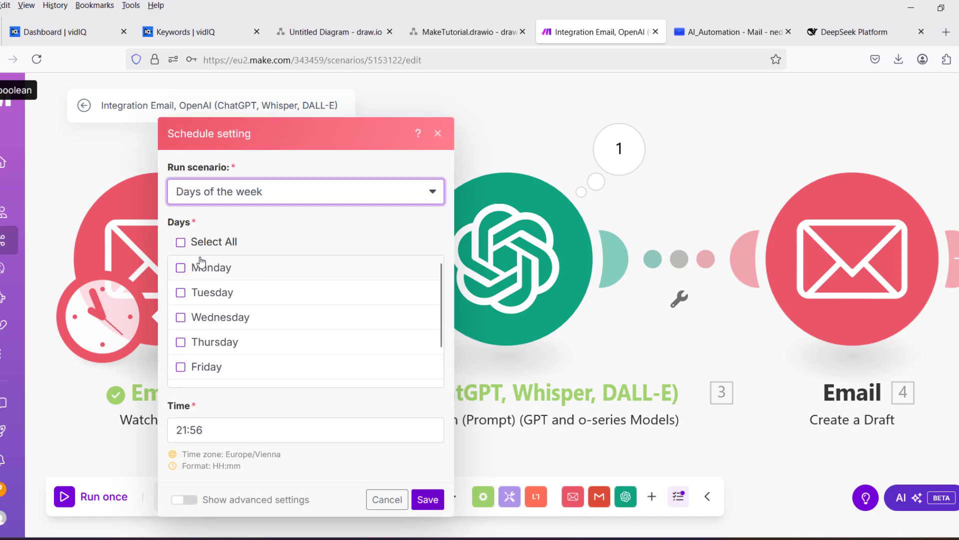
pyautogui.click(181, 268)
pyautogui.click(181, 292)
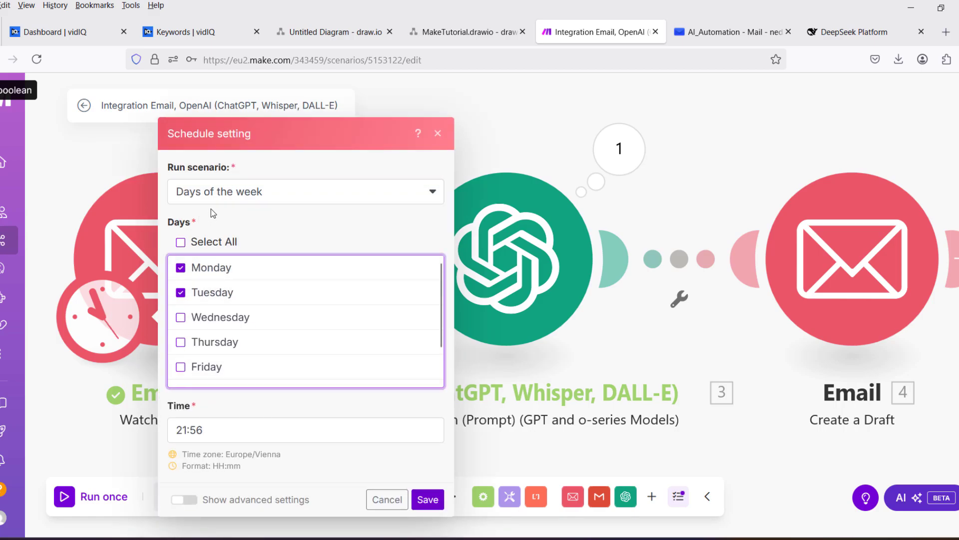
# Try days-of-month, specified-dates and on-demand options, then return to regular 15-minute intervals.
pyautogui.click(217, 198)
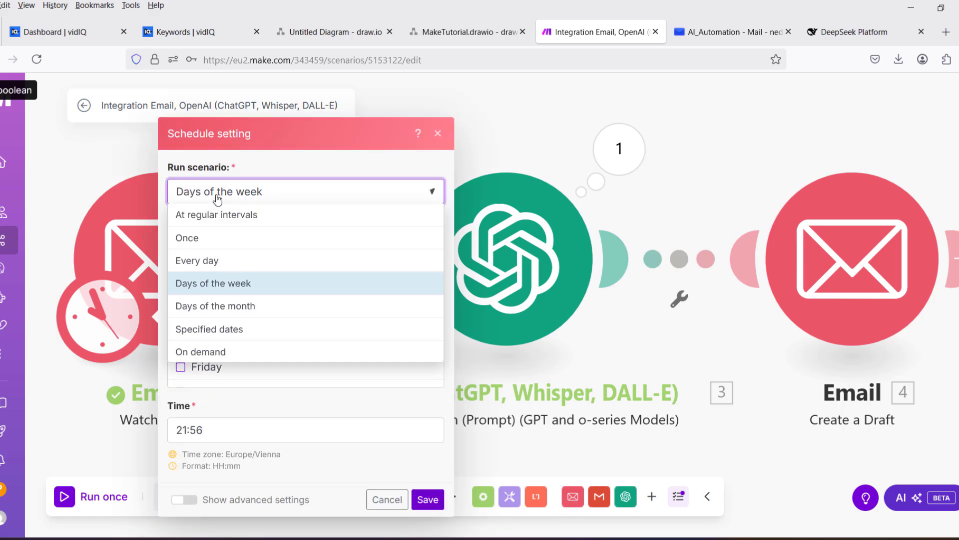
pyautogui.click(209, 305)
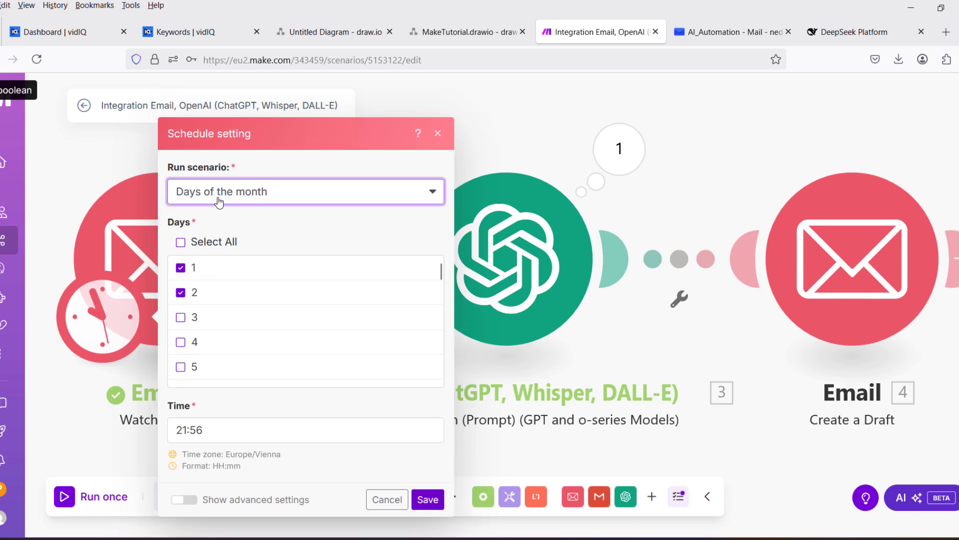
pyautogui.click(219, 200)
pyautogui.click(204, 330)
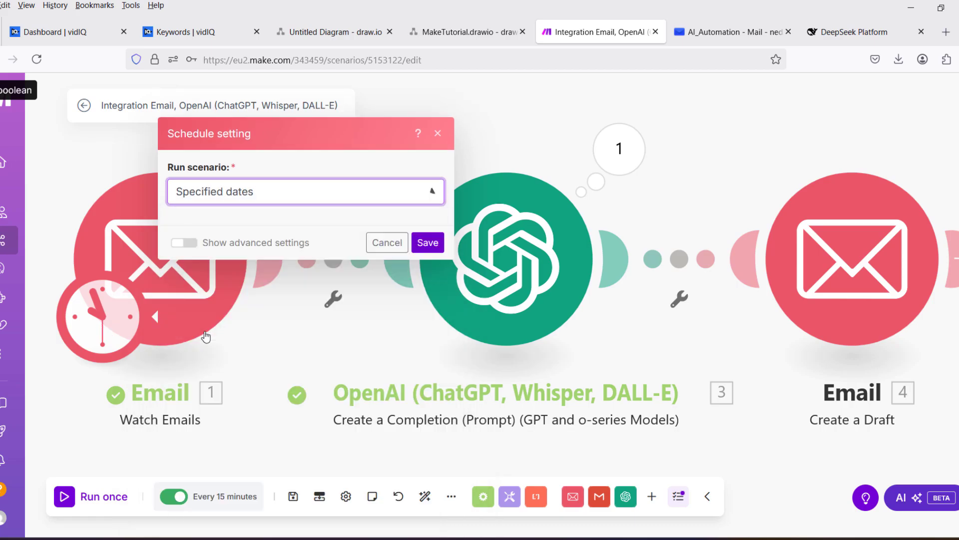
pyautogui.click(238, 154)
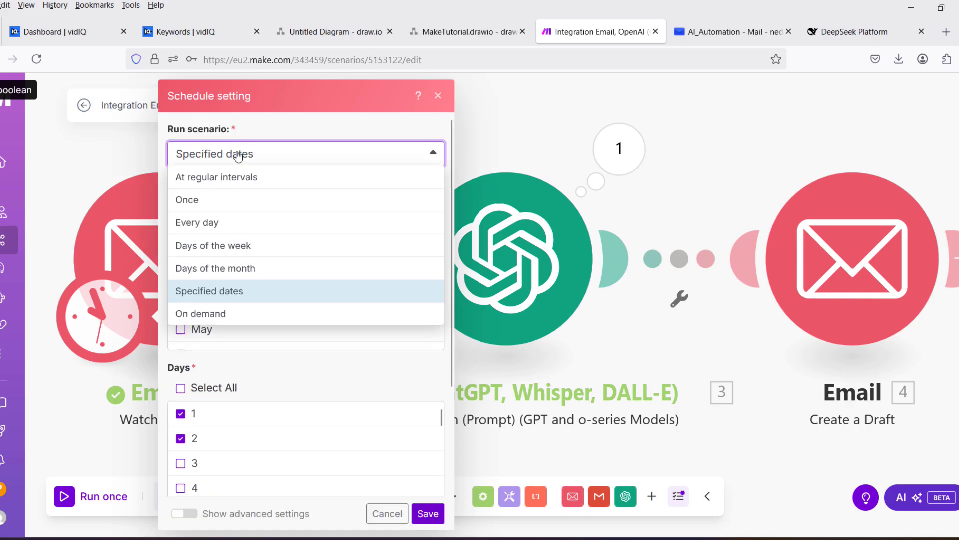
pyautogui.click(216, 320)
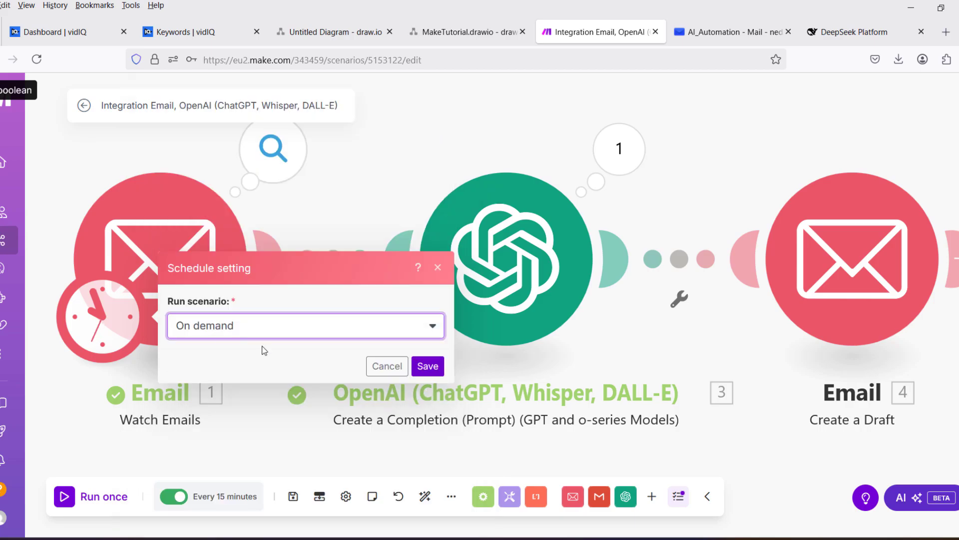
pyautogui.click(242, 332)
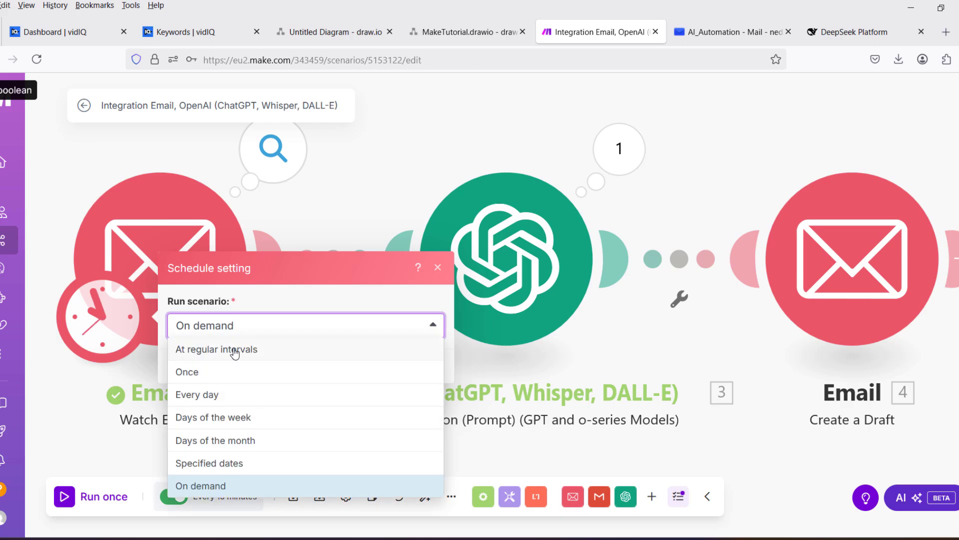
pyautogui.click(236, 348)
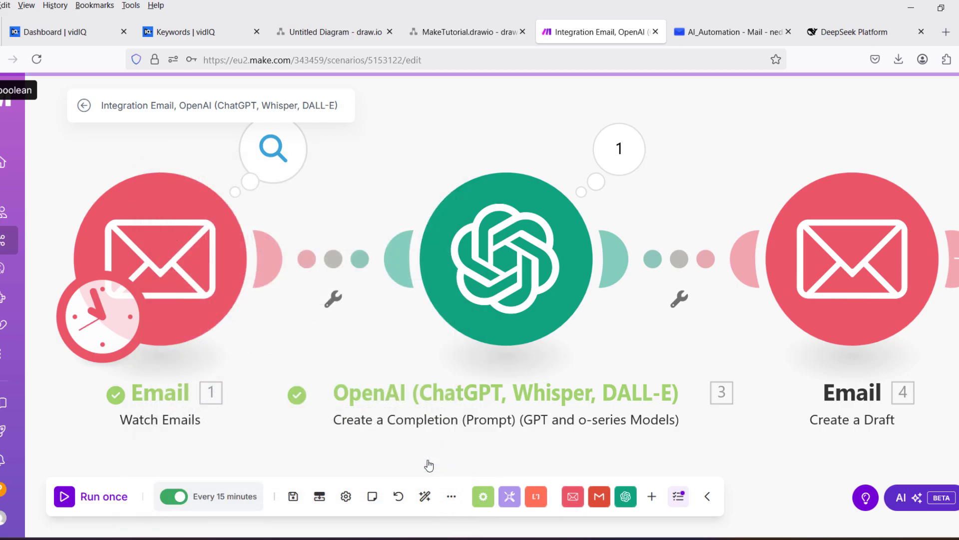
# Save the schedule settings, switch scheduling back off, save the scenario and show more options.
pyautogui.click(427, 459)
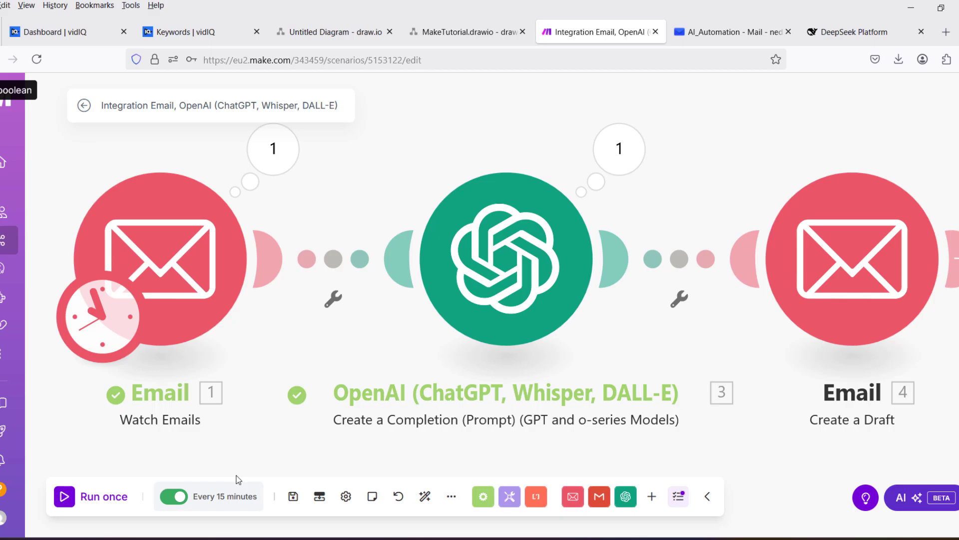
pyautogui.click(175, 499)
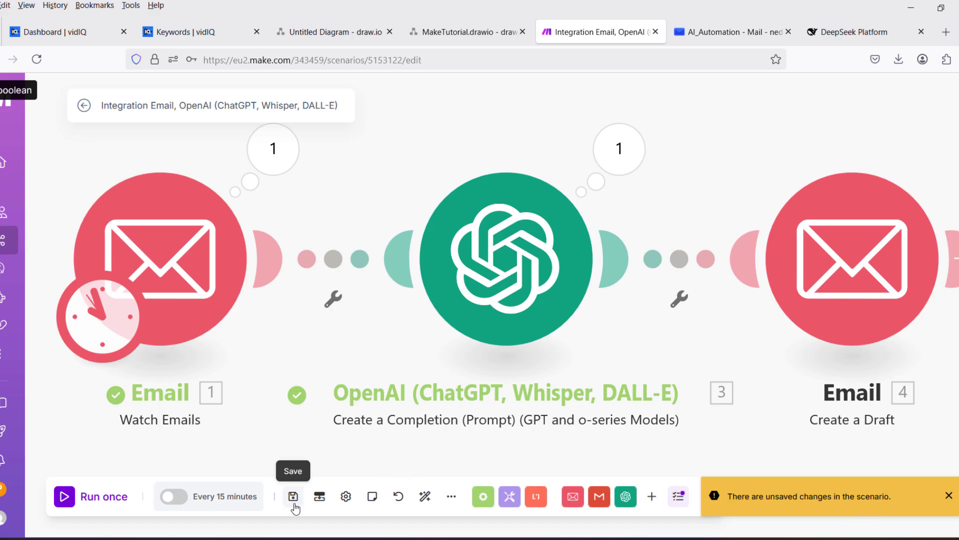
pyautogui.click(295, 498)
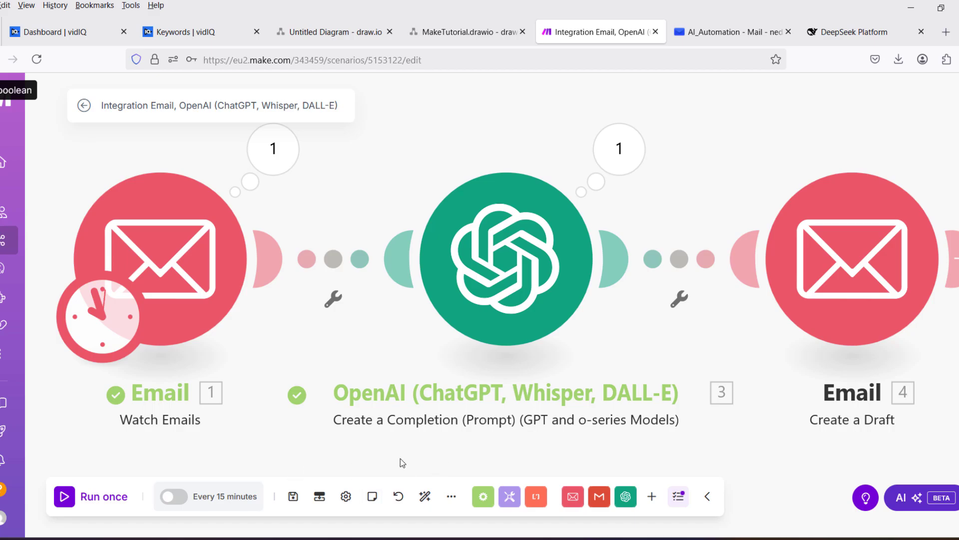
pyautogui.click(452, 497)
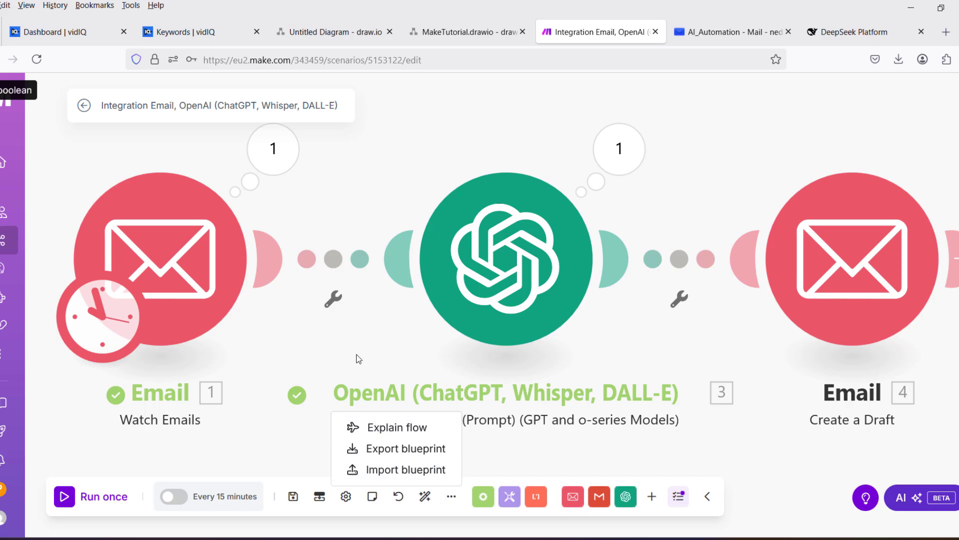
# Play Explain flow to animate how data moves through the scenario's modules.
pyautogui.click(364, 344)
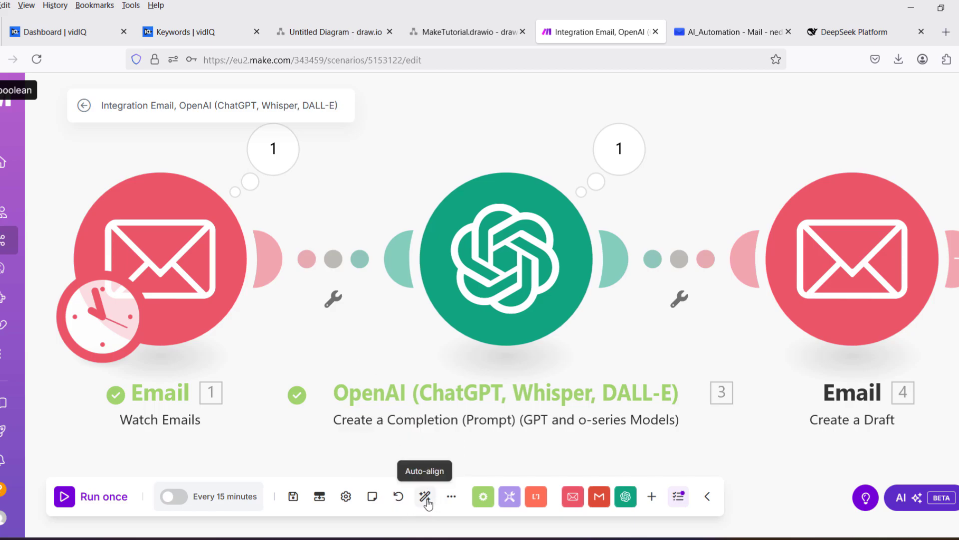
pyautogui.click(455, 494)
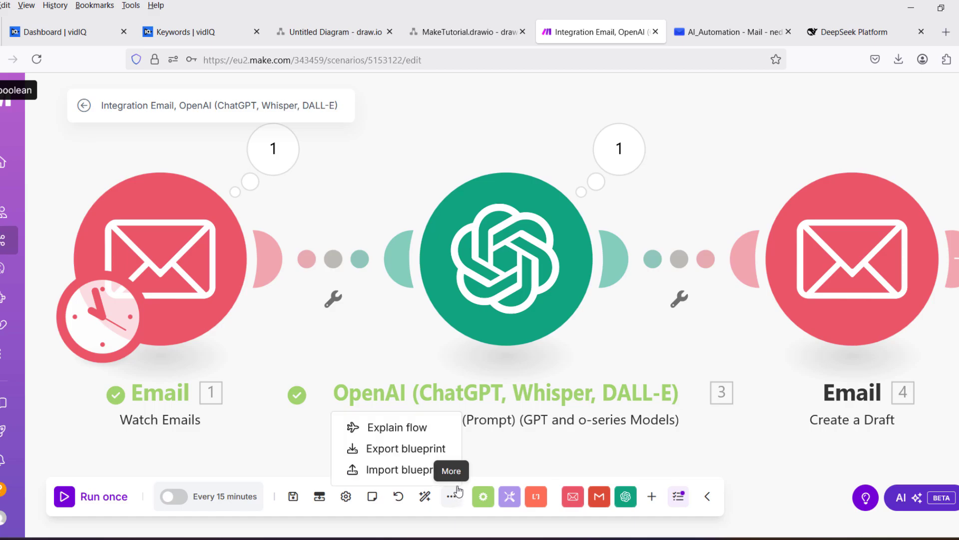
pyautogui.click(395, 427)
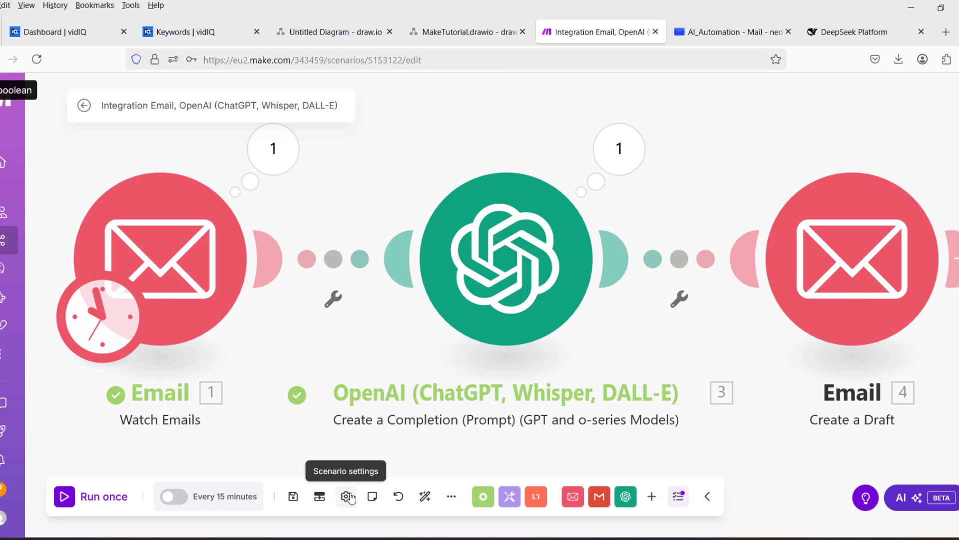
# Restore the scenario's 21:48 version from Previous versions.
pyautogui.click(399, 496)
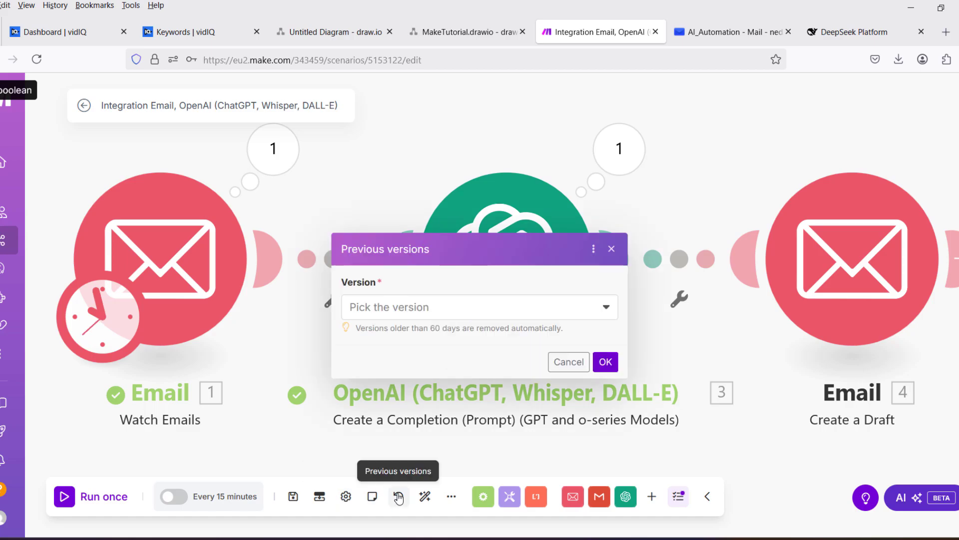
pyautogui.click(453, 309)
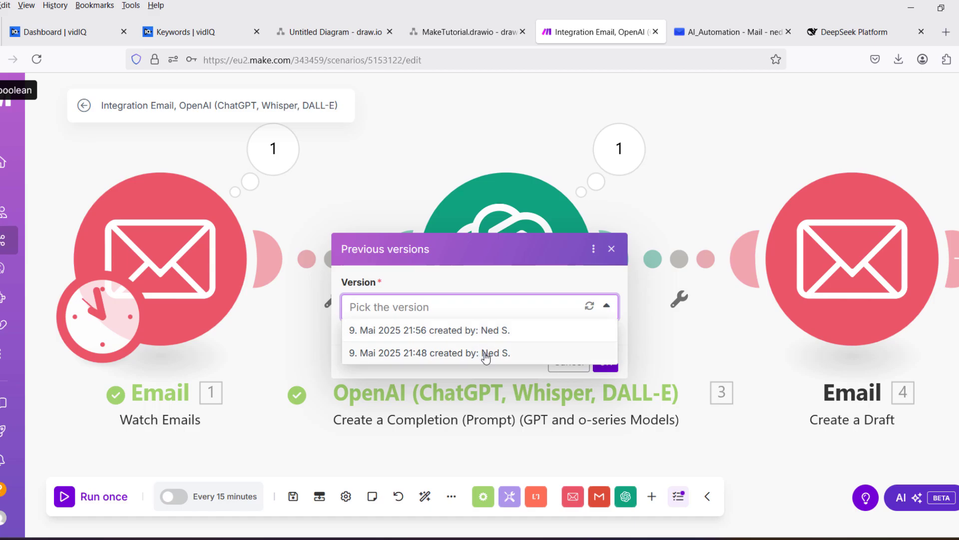
pyautogui.click(485, 353)
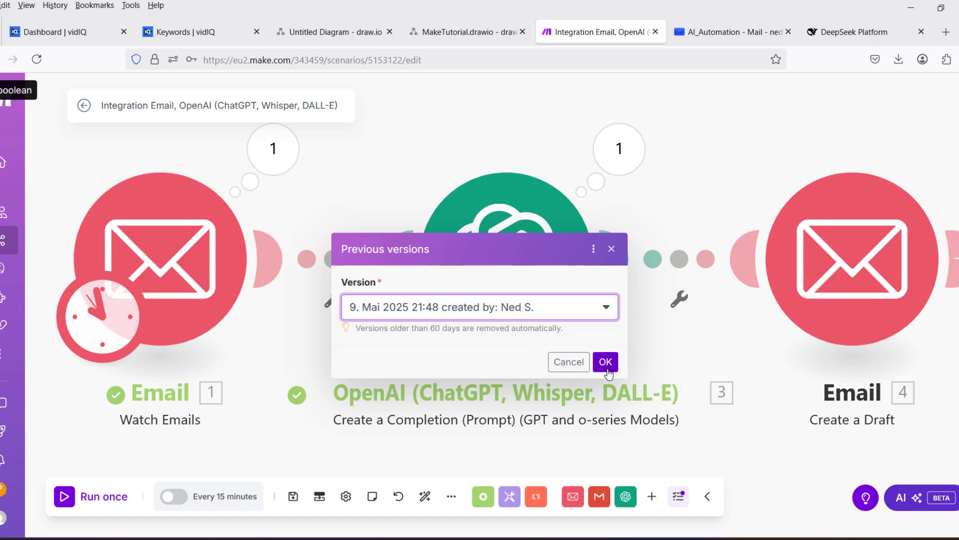
pyautogui.click(606, 362)
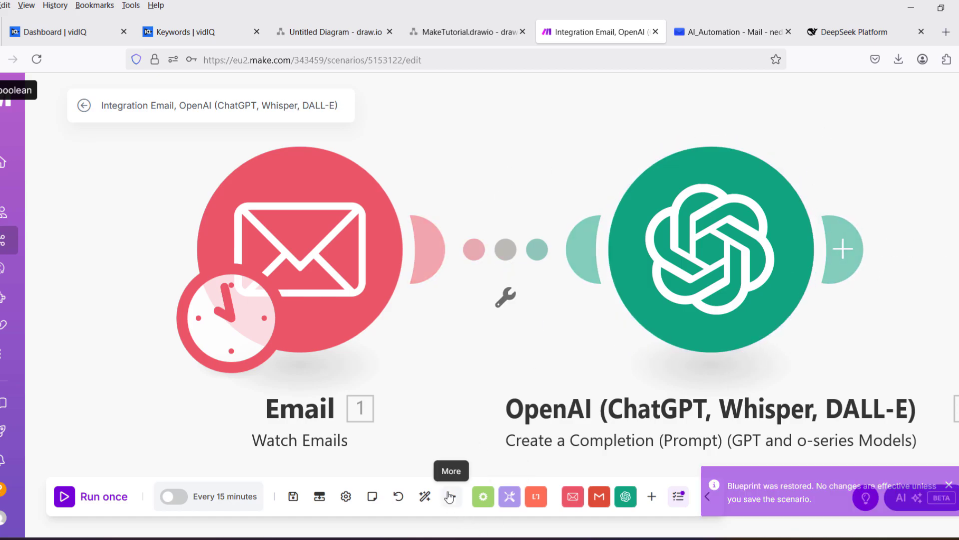
# Restore the 21:56 version with all three modules back on the canvas.
pyautogui.click(399, 498)
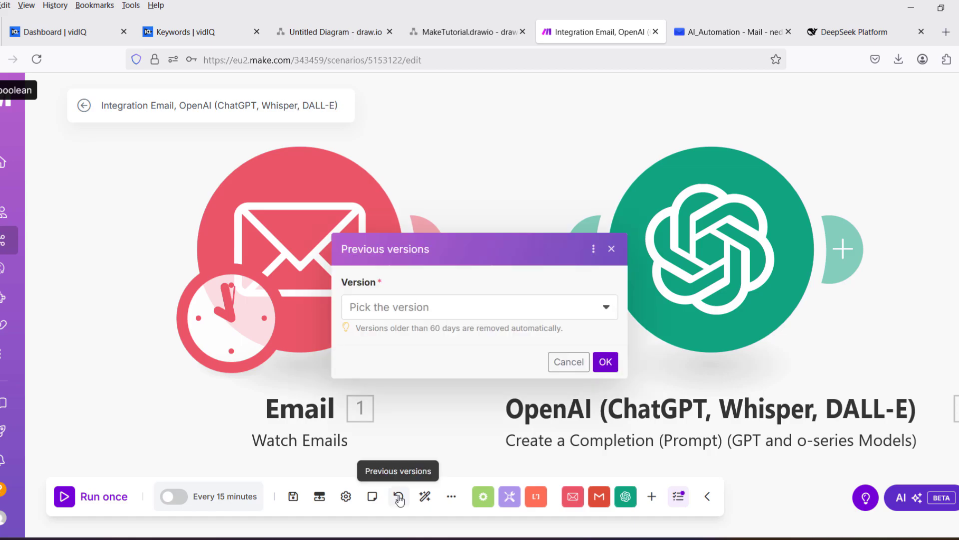
pyautogui.click(515, 307)
pyautogui.click(501, 332)
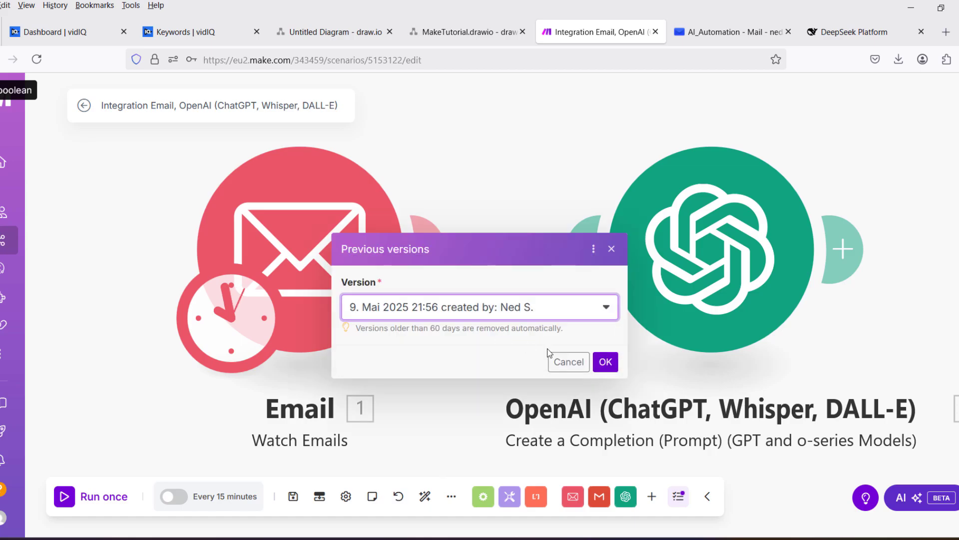
pyautogui.click(607, 364)
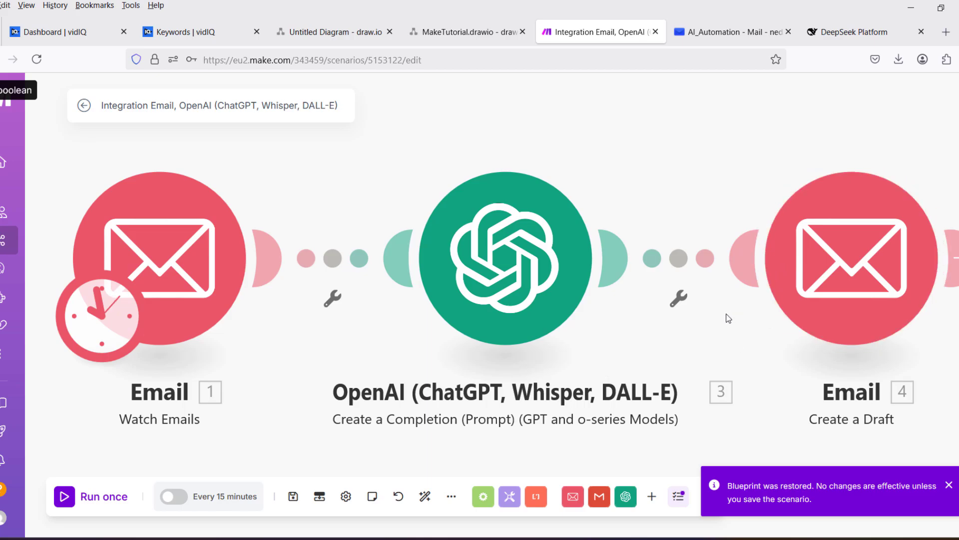
# Save the restored scenario with Ctrl+S and browse the log's 21:48 and 21:49 runs.
pyautogui.hotkey('ctrl', 's')
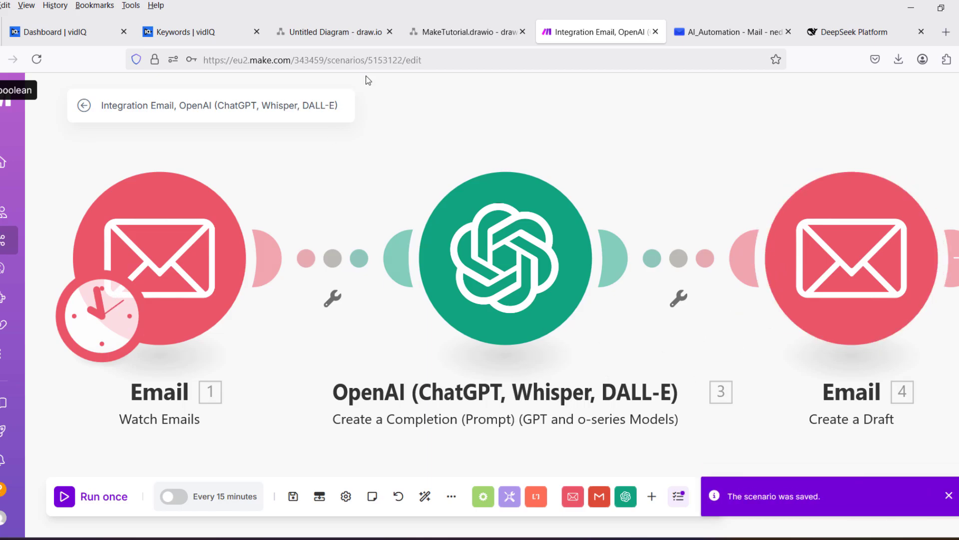
pyautogui.click(679, 501)
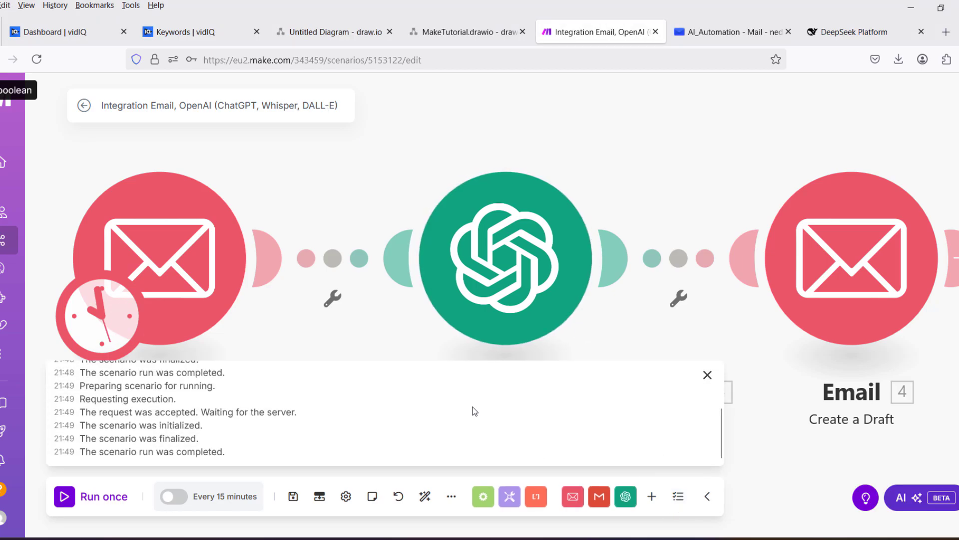
pyautogui.scroll(2, 246, 411)
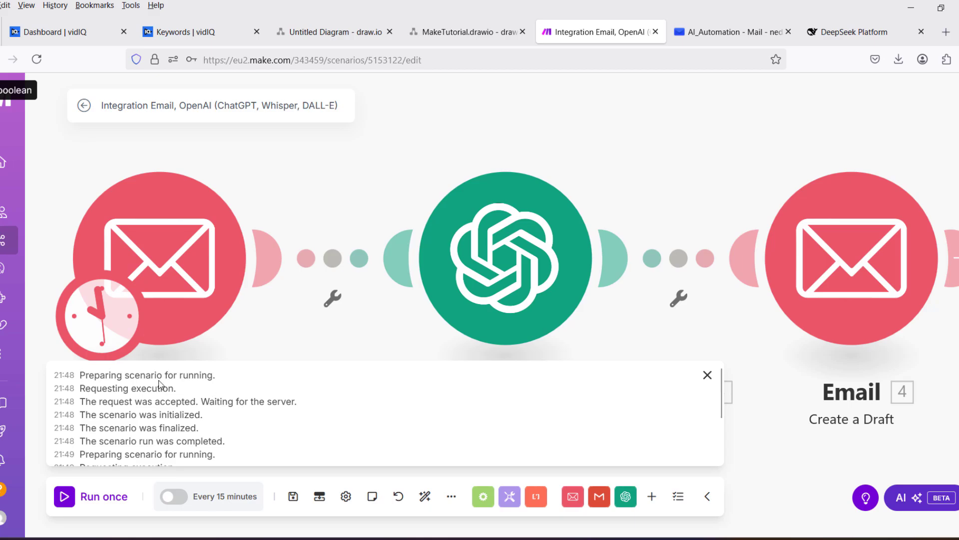
pyautogui.scroll(-3, 156, 380)
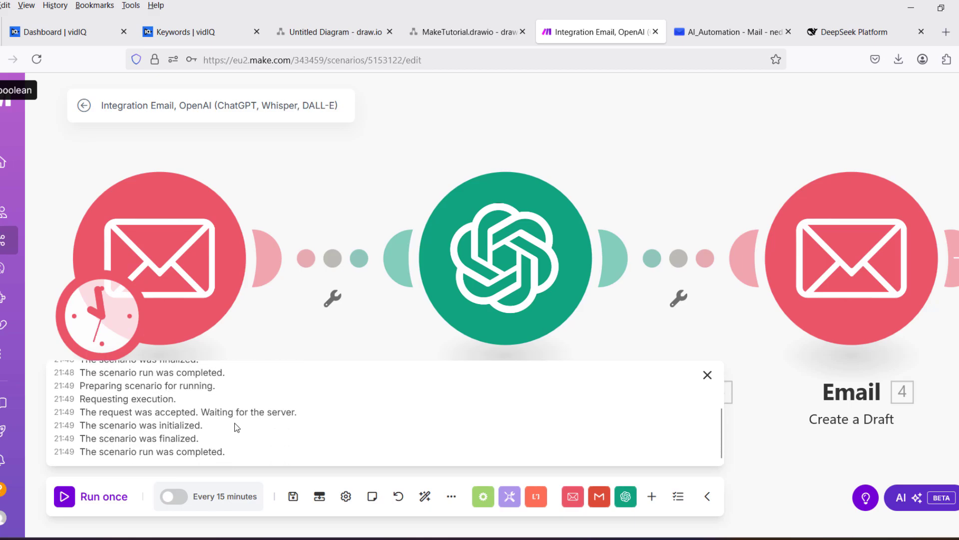
pyautogui.scroll(2, 228, 434)
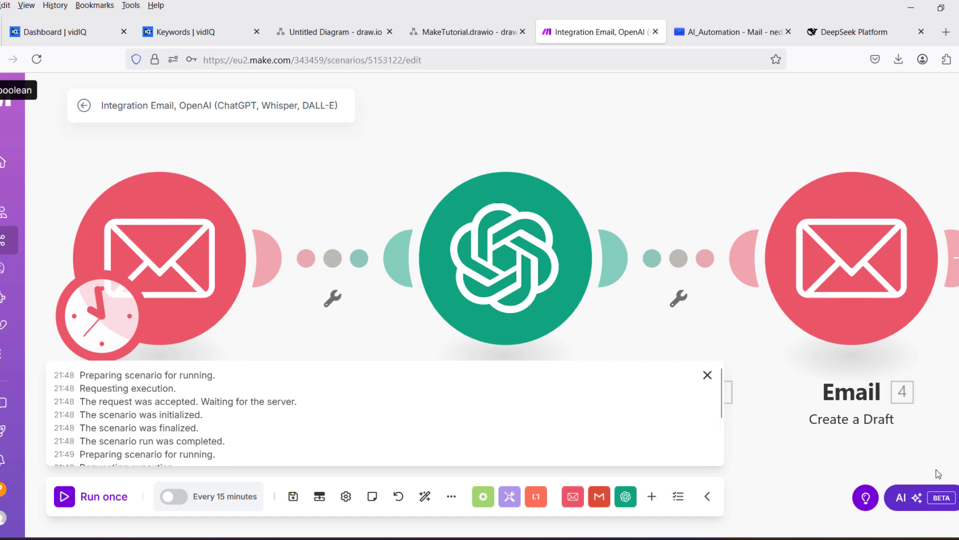
pyautogui.click(926, 500)
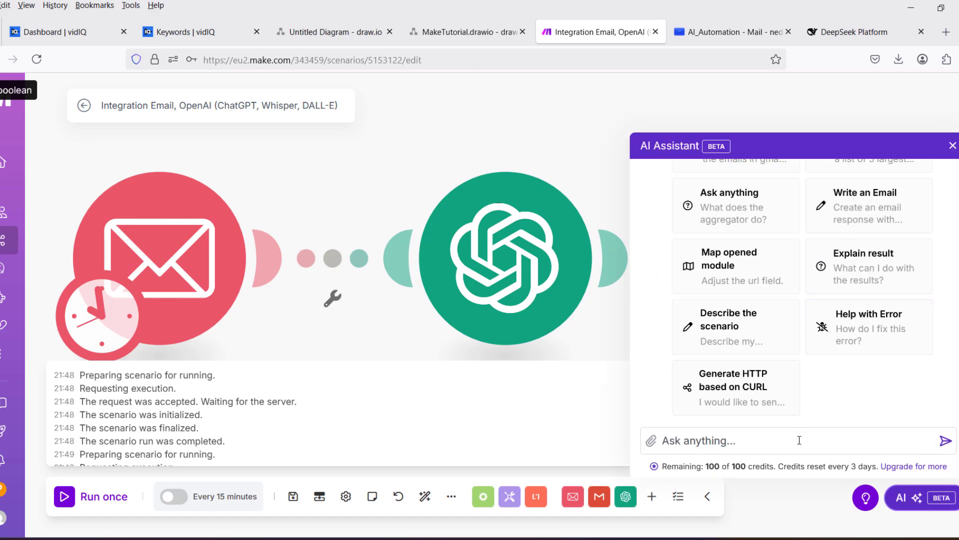
pyautogui.click(862, 322)
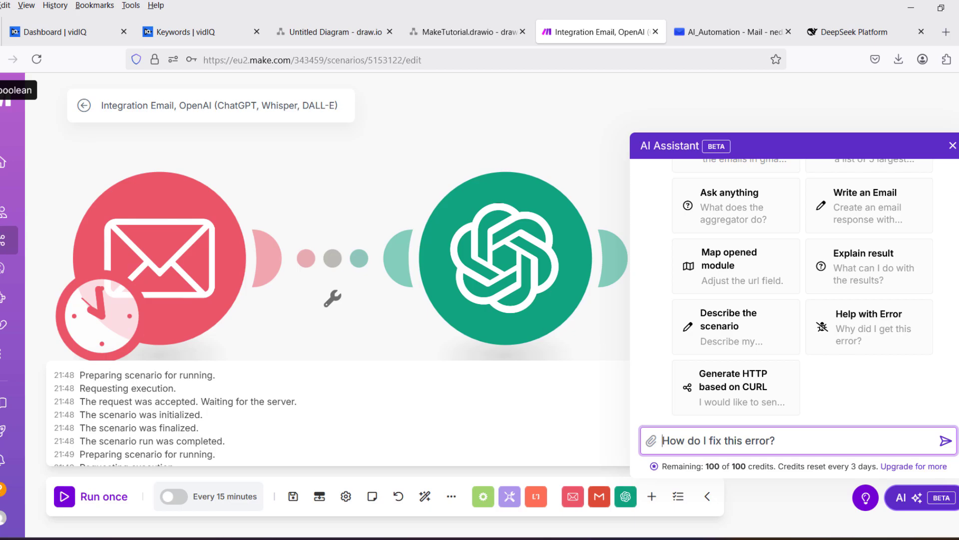
pyautogui.click(953, 146)
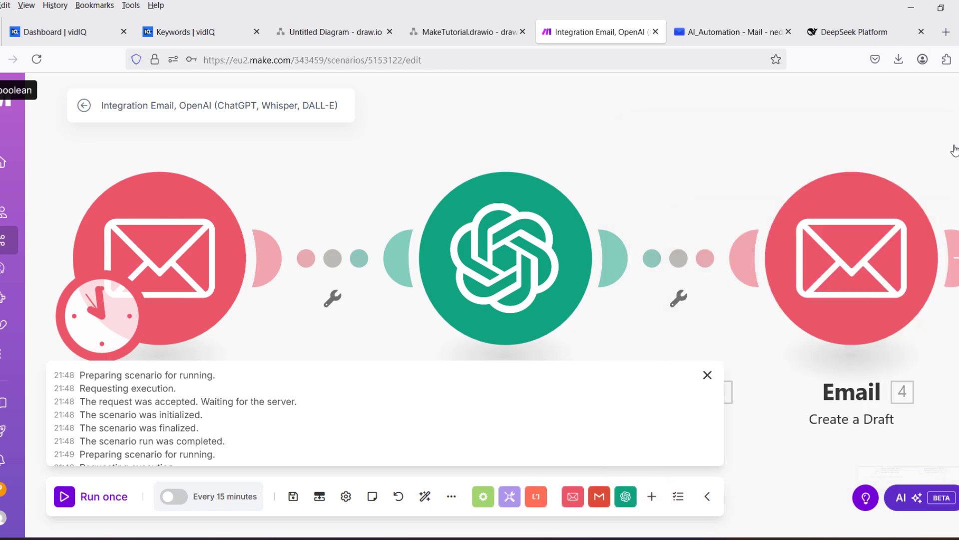
# Close the log and rename the scenario to 'Workflow 1'.
pyautogui.click(707, 376)
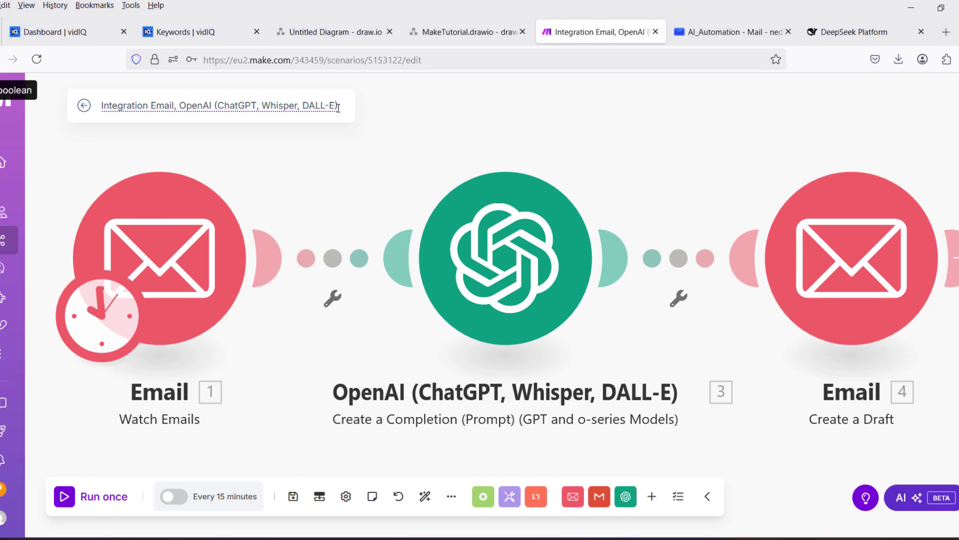
pyautogui.moveTo(338, 108); pyautogui.dragTo(197, 105)
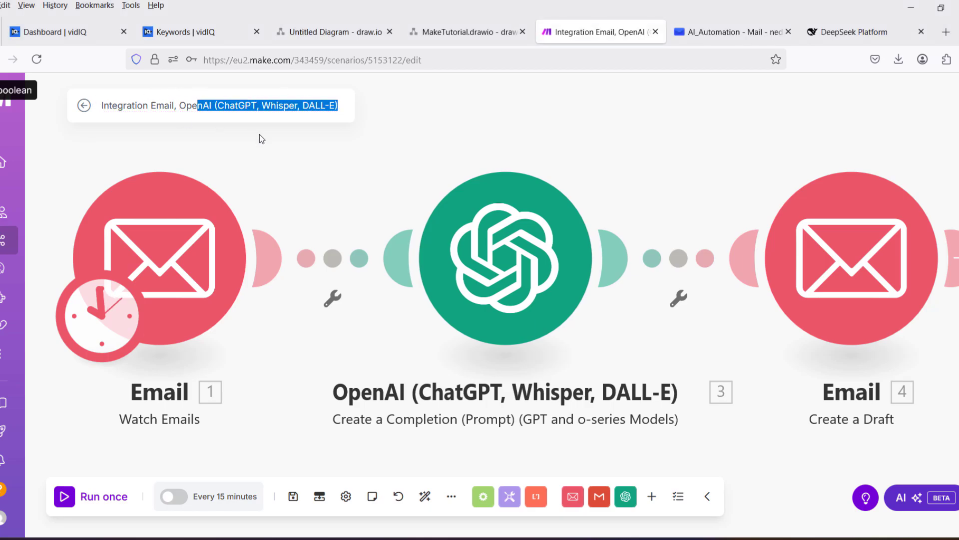
pyautogui.hotkey('ctrl', 'a')
pyautogui.write('Workflow 1')
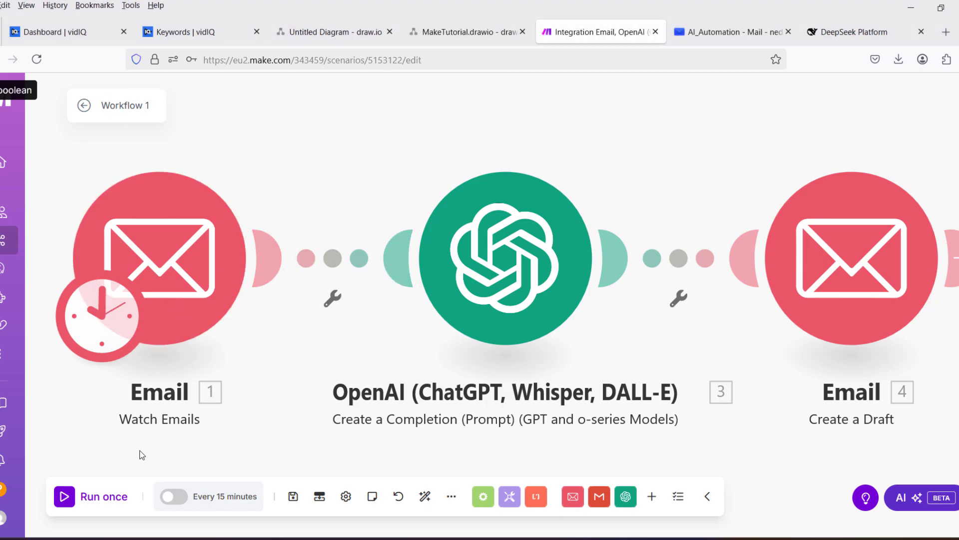
# Run Workflow 1 once and open the OpenAI o4-mini operation's input and output in the log.
pyautogui.click(68, 500)
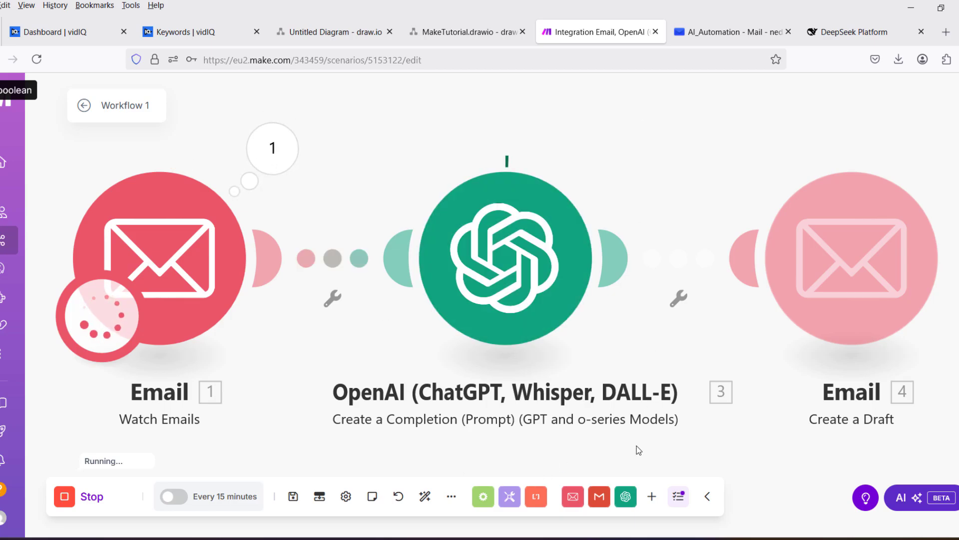
pyautogui.click(679, 497)
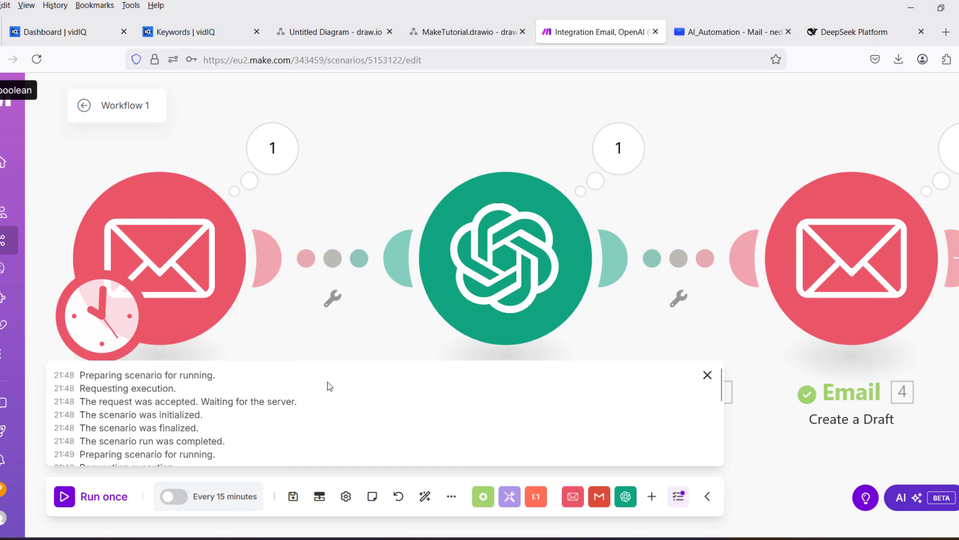
pyautogui.click(634, 150)
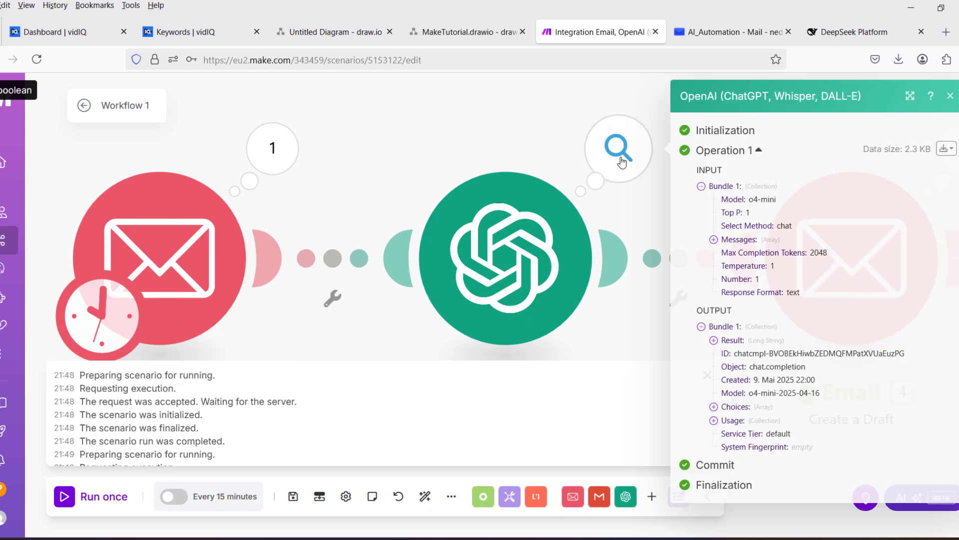